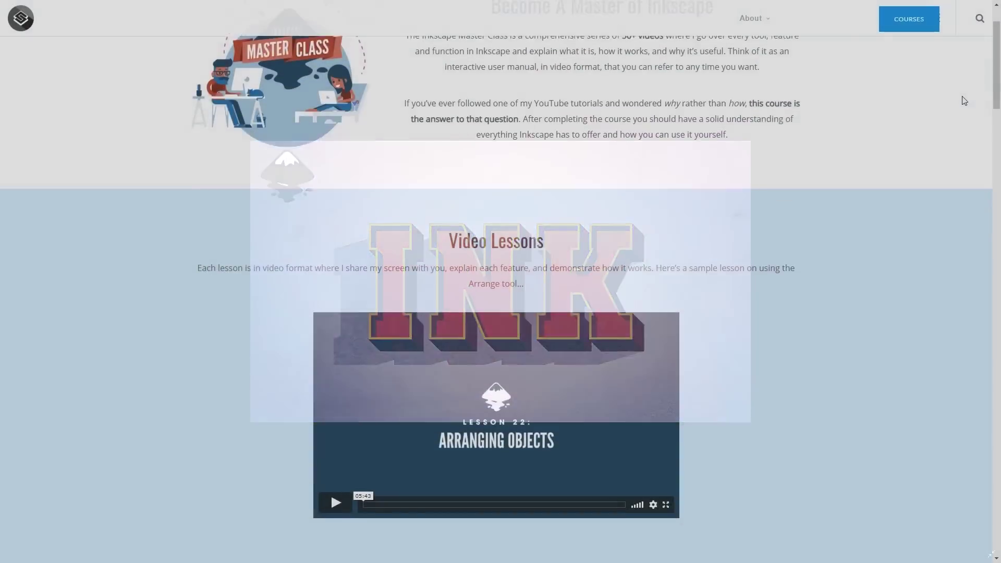
pyautogui.scroll(-6, 963, 100)
pyautogui.scroll(-10, 964, 100)
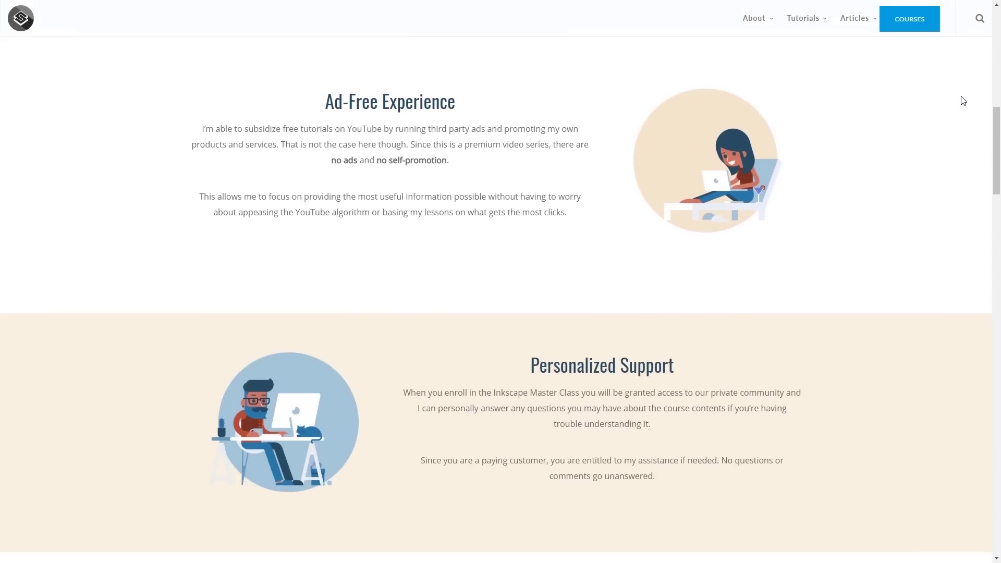
pyautogui.scroll(-10, 962, 100)
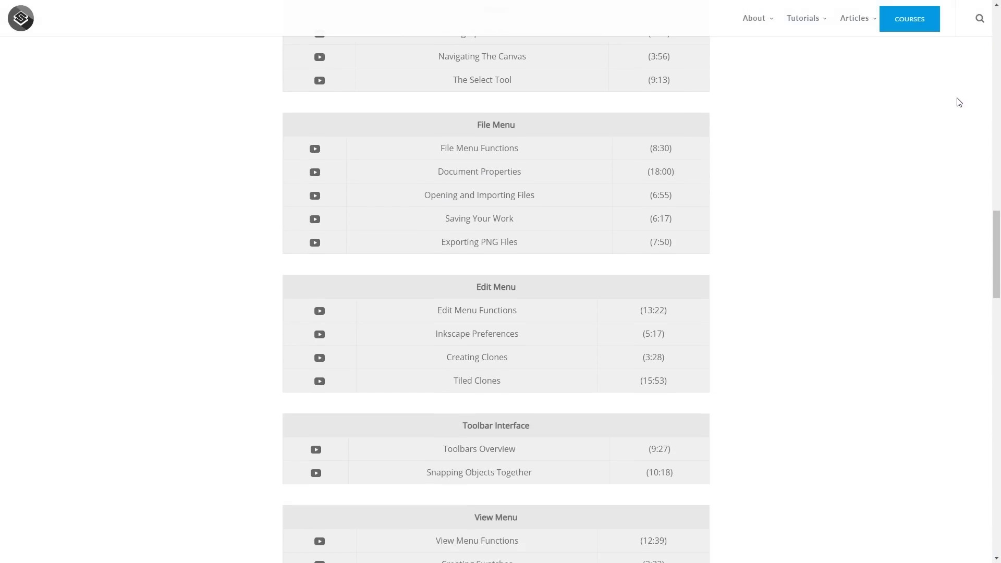
pyautogui.scroll(-6, 951, 106)
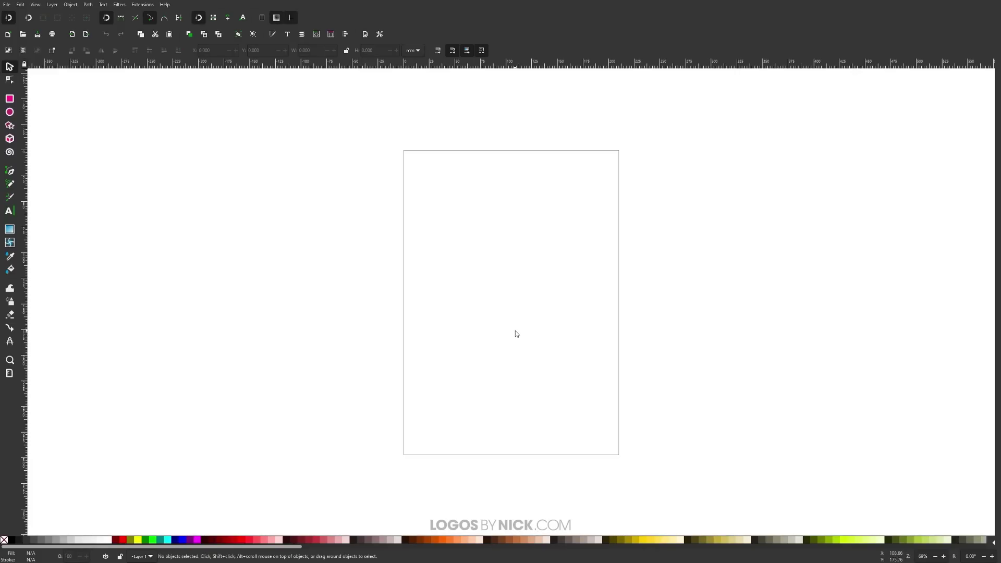
# Set the canvas zoom to 1:1 and bring an empty area beside the page into view
pyautogui.click(13, 21)
pyautogui.click(35, 5)
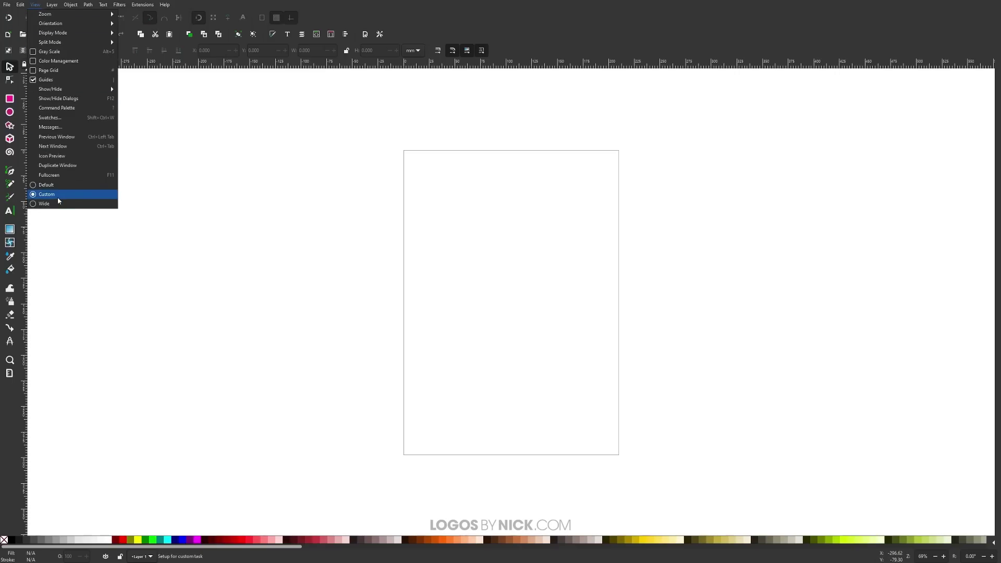
pyautogui.moveTo(55, 20)
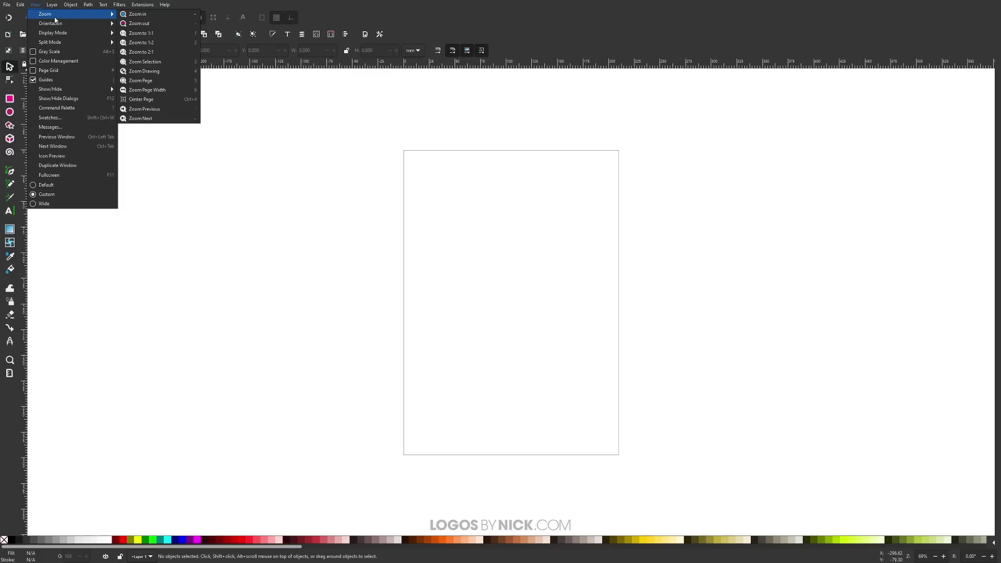
pyautogui.click(149, 35)
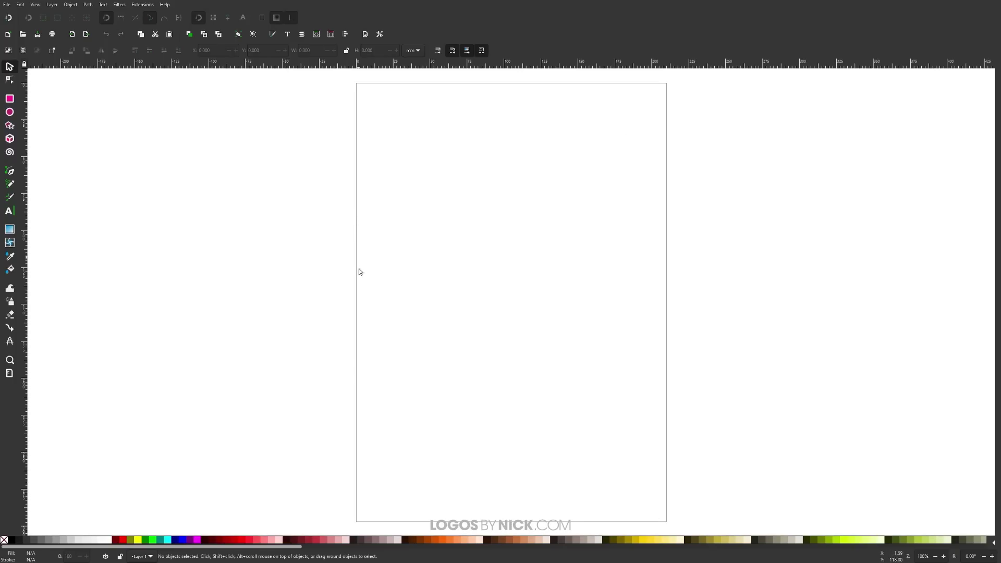
pyautogui.hscroll(-10, 357, 285)
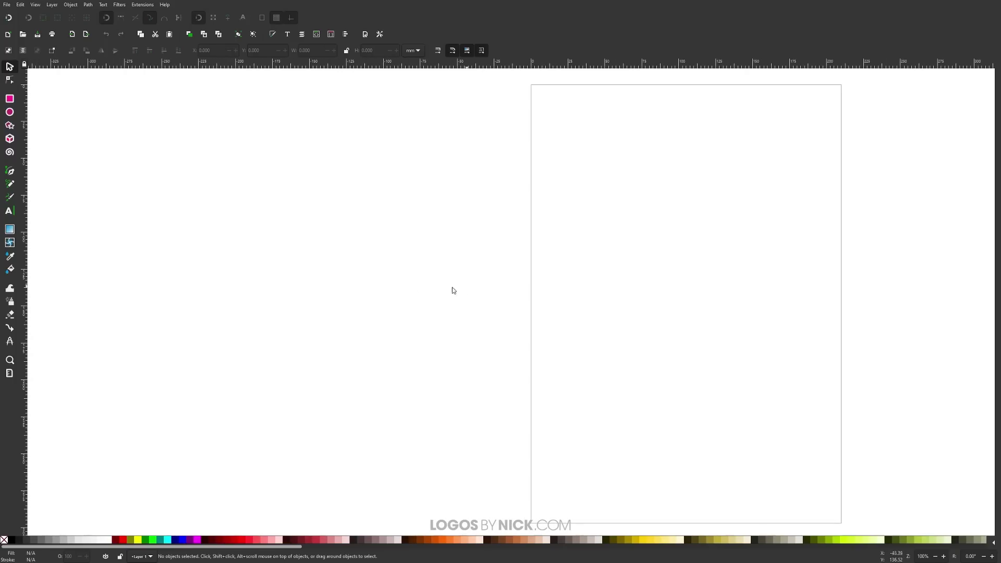
pyautogui.hscroll(-6, 277, 290)
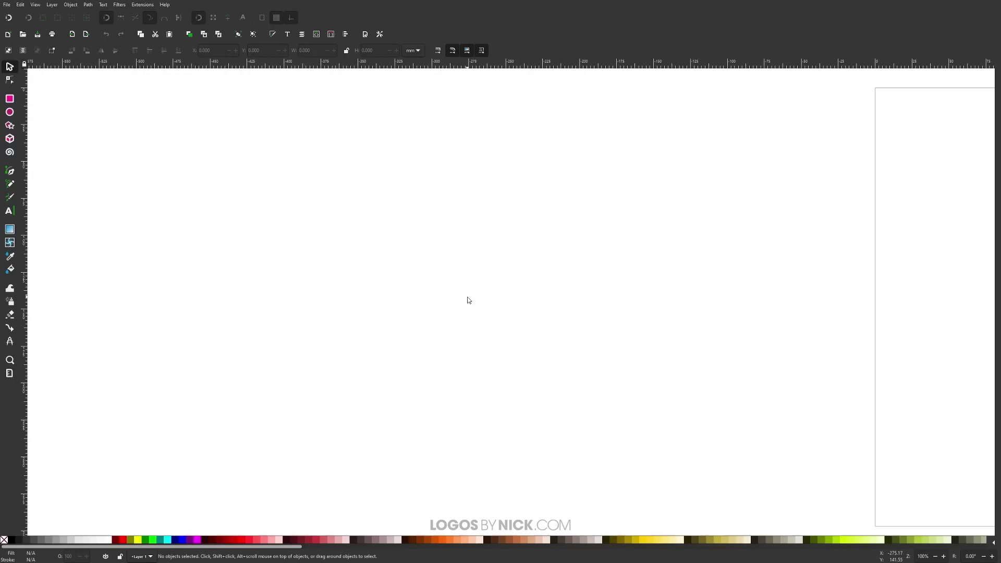
pyautogui.hscroll(-5, 311, 305)
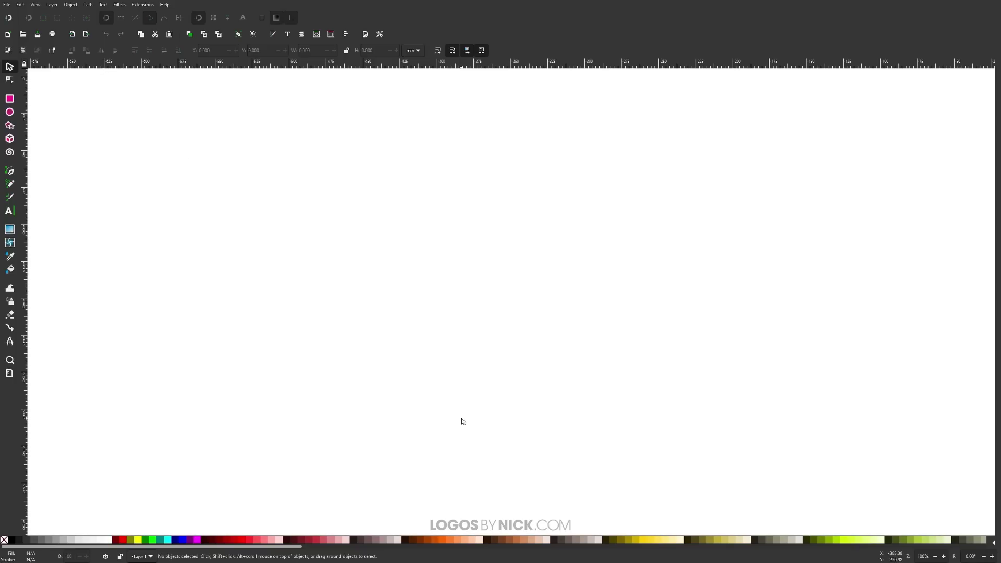
# Create a text object reading INK on the empty canvas beside the page
pyautogui.click(10, 211)
pyautogui.click(337, 278)
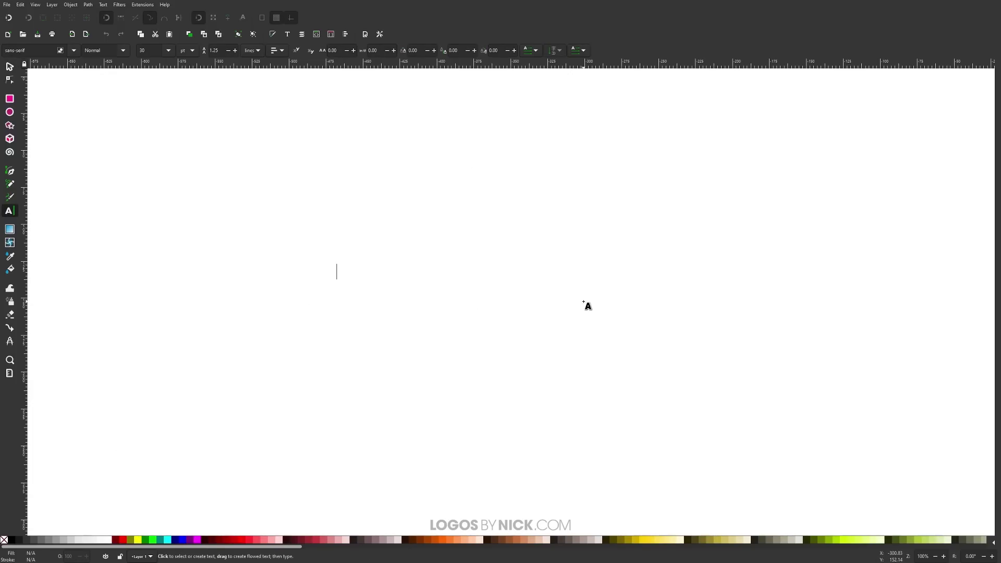
pyautogui.write('INK')
# Change the font of the whole INK text to Varsity Team
pyautogui.hotkey('ctrl', 'a')
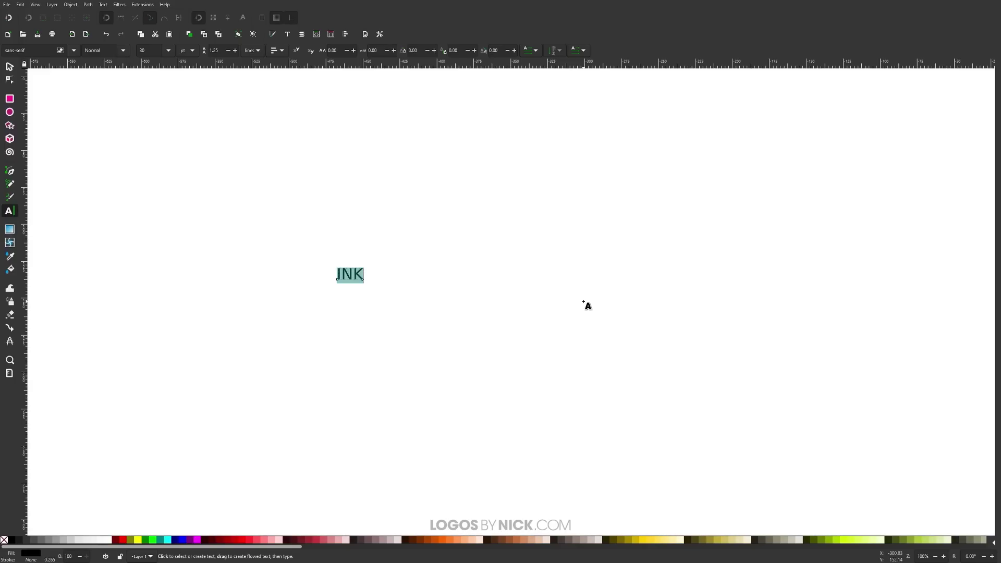
pyautogui.click(74, 51)
pyautogui.scroll(-10, 64, 342)
pyautogui.scroll(-5, 66, 355)
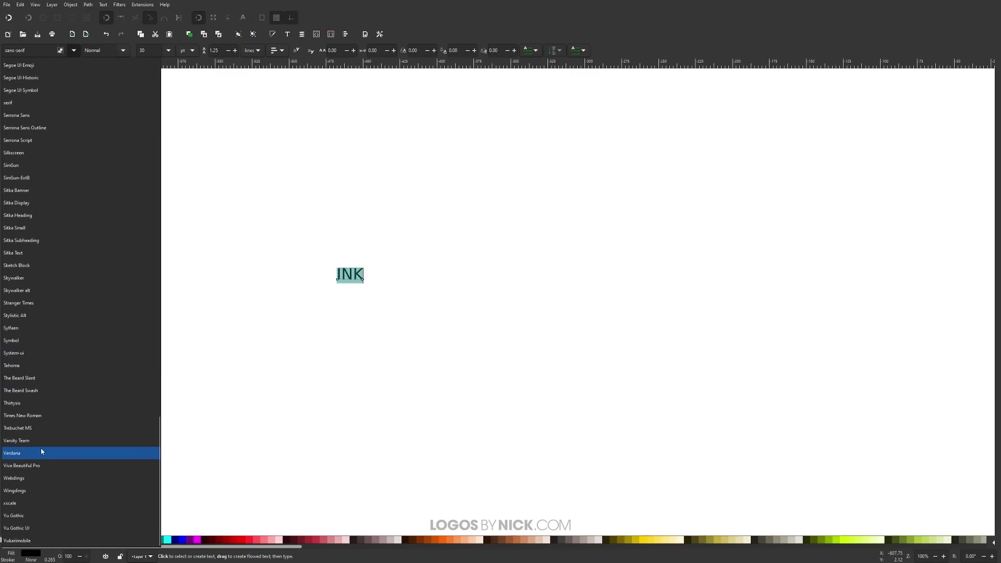
pyautogui.click(23, 444)
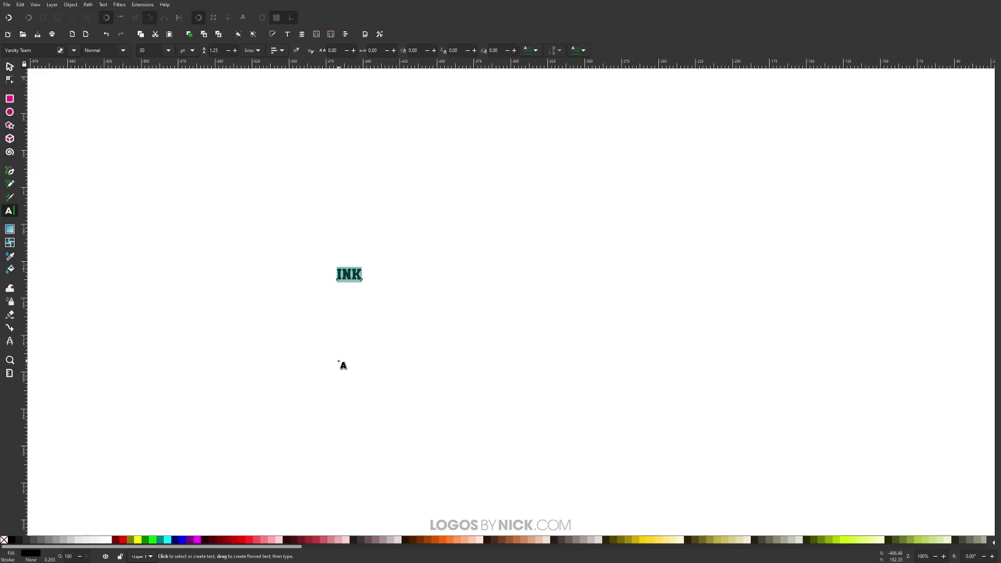
# Scale the INK text up to about 220 mm wide and 100 mm high and place it centrally in view
pyautogui.click(9, 66)
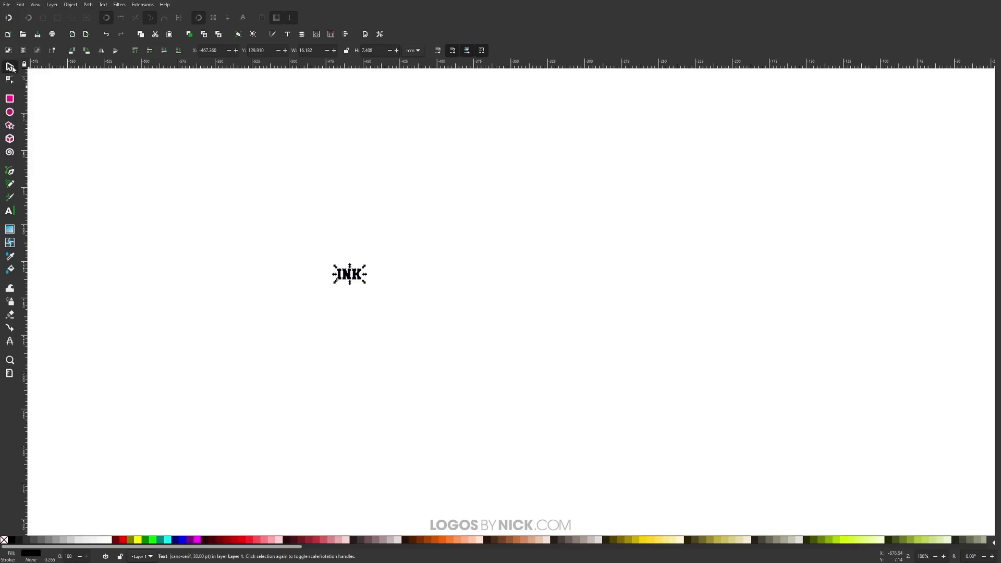
pyautogui.moveTo(364, 282)
pyautogui.mouseDown()
pyautogui.moveTo(415, 290)
pyautogui.moveTo(547, 406)
pyautogui.moveTo(550, 357)
pyautogui.moveTo(771, 443)
pyautogui.moveTo(681, 391)
pyautogui.moveTo(755, 418)
pyautogui.mouseUp()
pyautogui.moveTo(595, 359)
pyautogui.mouseDown()
pyautogui.moveTo(571, 267)
pyautogui.moveTo(574, 309)
pyautogui.mouseUp()
pyautogui.moveTo(476, 320); pyautogui.dragTo(464, 320)
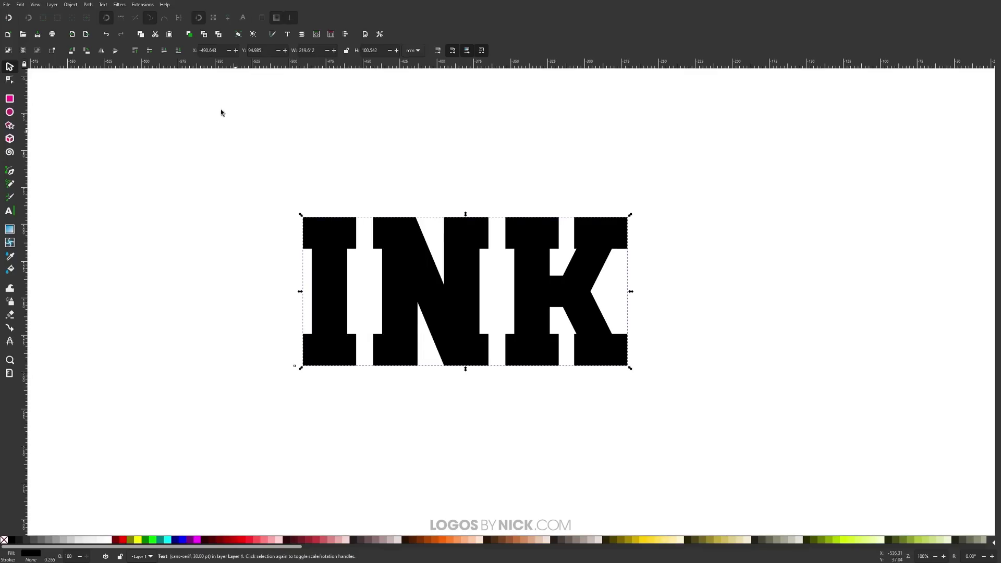
# Convert the INK text to paths and ungroup it into separate letters
pyautogui.click(93, 5)
pyautogui.click(95, 15)
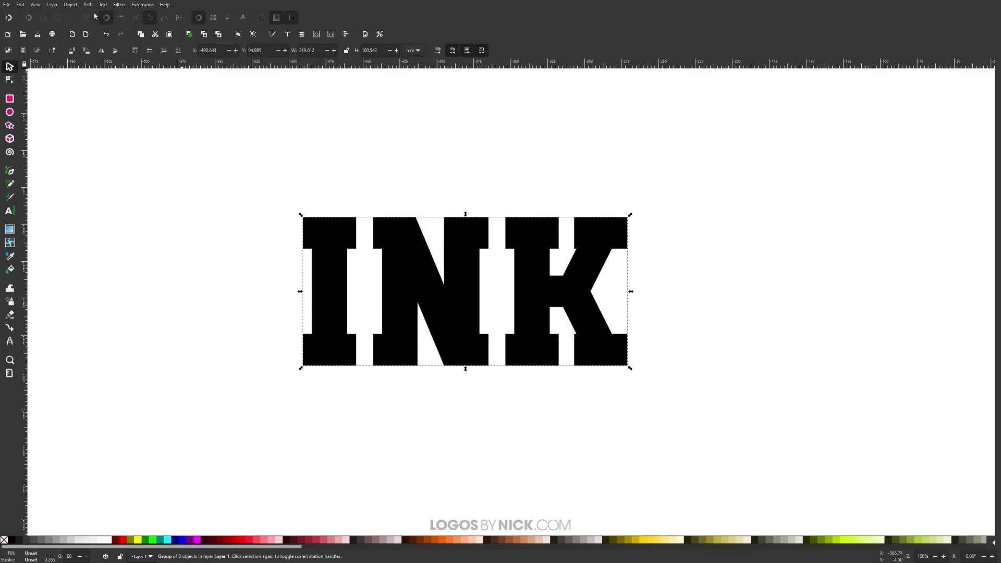
pyautogui.click(70, 5)
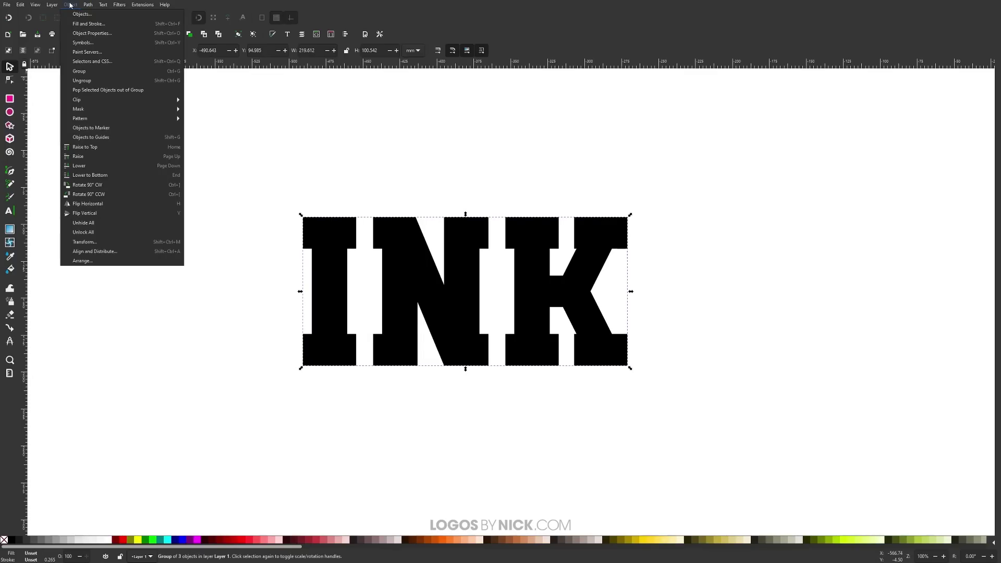
pyautogui.click(83, 82)
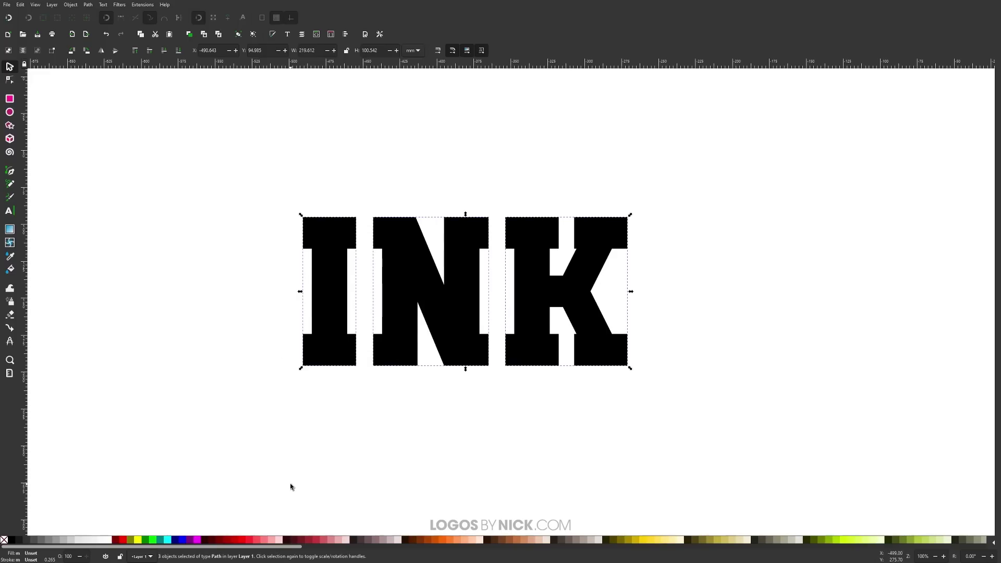
pyautogui.click(789, 247)
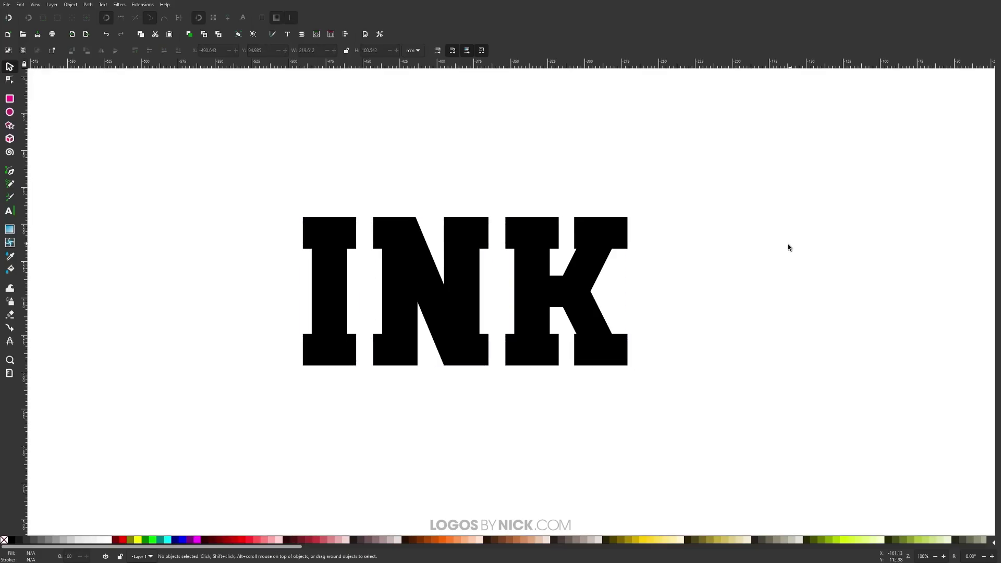
# Spread the letters I, N and K apart in one row with wide gaps, spanning about 426 mm overall
pyautogui.moveTo(583, 297); pyautogui.dragTo(690, 296)
pyautogui.moveTo(338, 288); pyautogui.dragTo(216, 284)
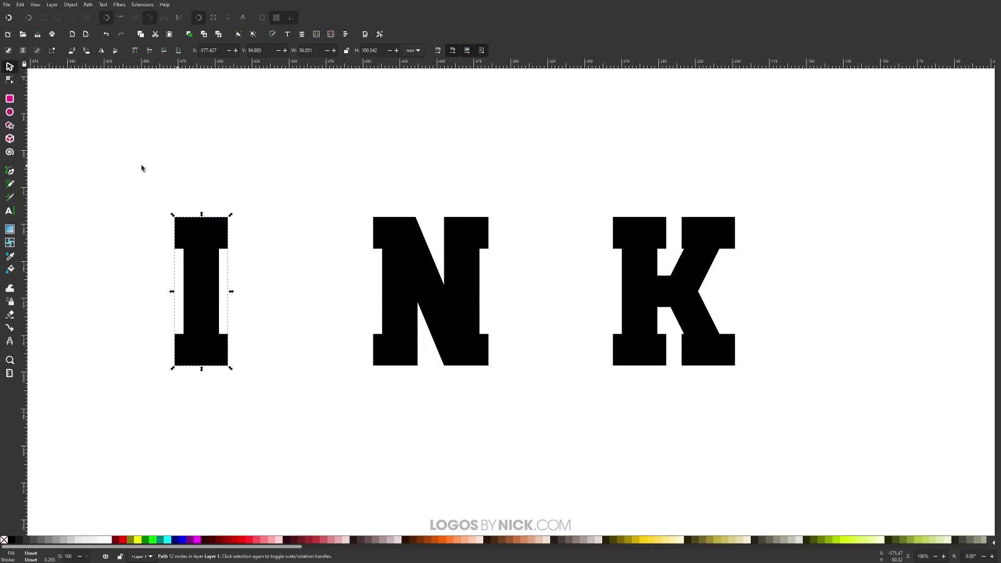
pyautogui.moveTo(672, 294); pyautogui.dragTo(737, 289)
pyautogui.moveTo(456, 307); pyautogui.dragTo(468, 306)
pyautogui.moveTo(689, 343)
pyautogui.mouseDown()
pyautogui.moveTo(521, 341)
pyautogui.moveTo(697, 350)
pyautogui.mouseUp()
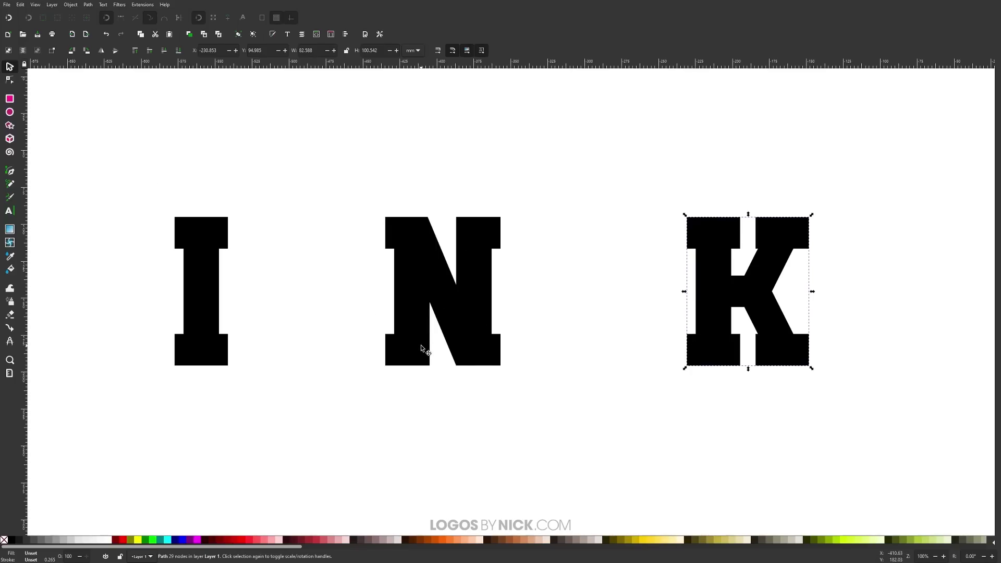
pyautogui.moveTo(721, 307); pyautogui.dragTo(715, 306)
# Merge all three letters into a single path with Union
pyautogui.moveTo(878, 443); pyautogui.dragTo(83, 134)
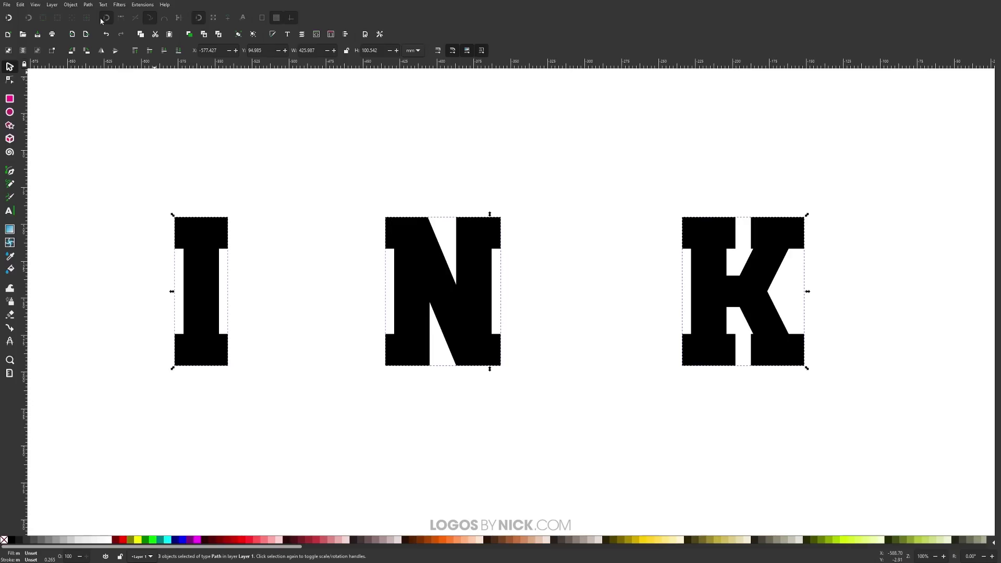
pyautogui.click(88, 4)
pyautogui.click(105, 42)
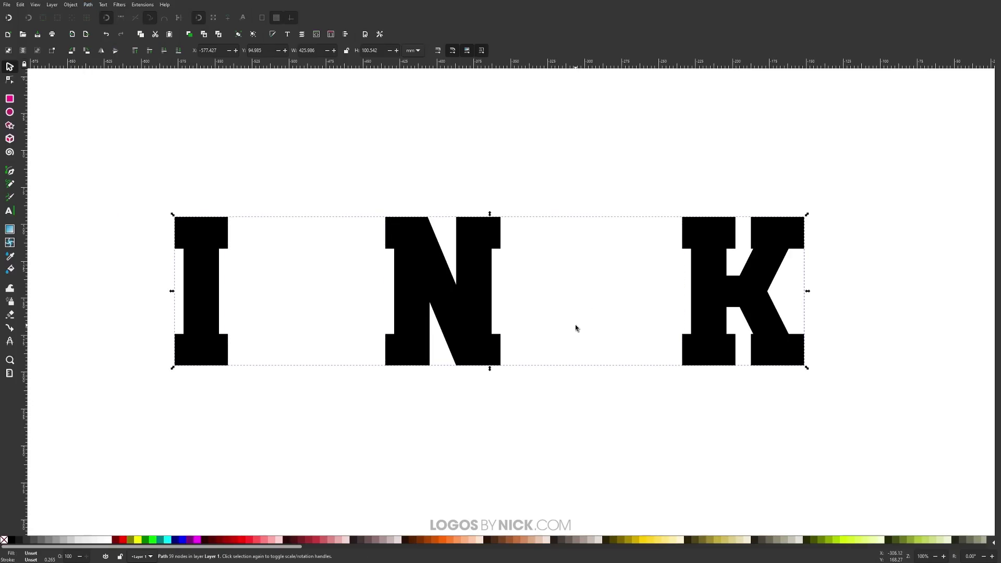
# Show the fill and stroke settings and fill the unified letters with yellow #FFCC00
pyautogui.click(88, 4)
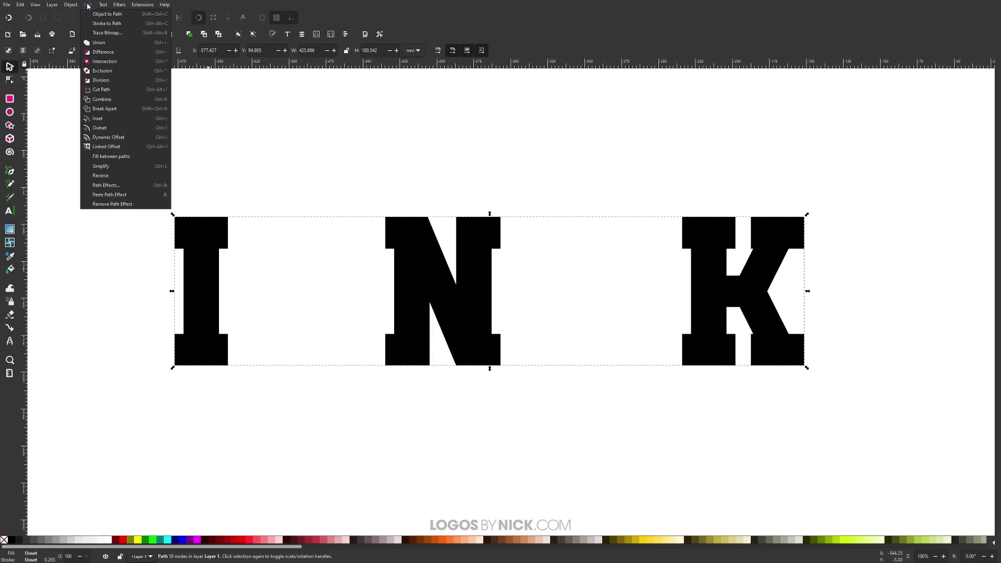
pyautogui.moveTo(74, 4)
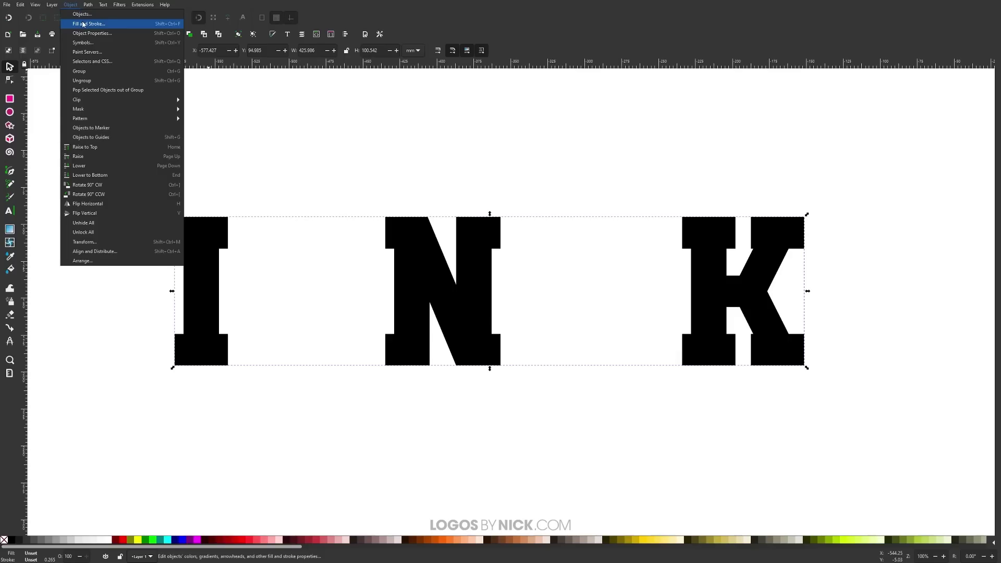
pyautogui.click(83, 25)
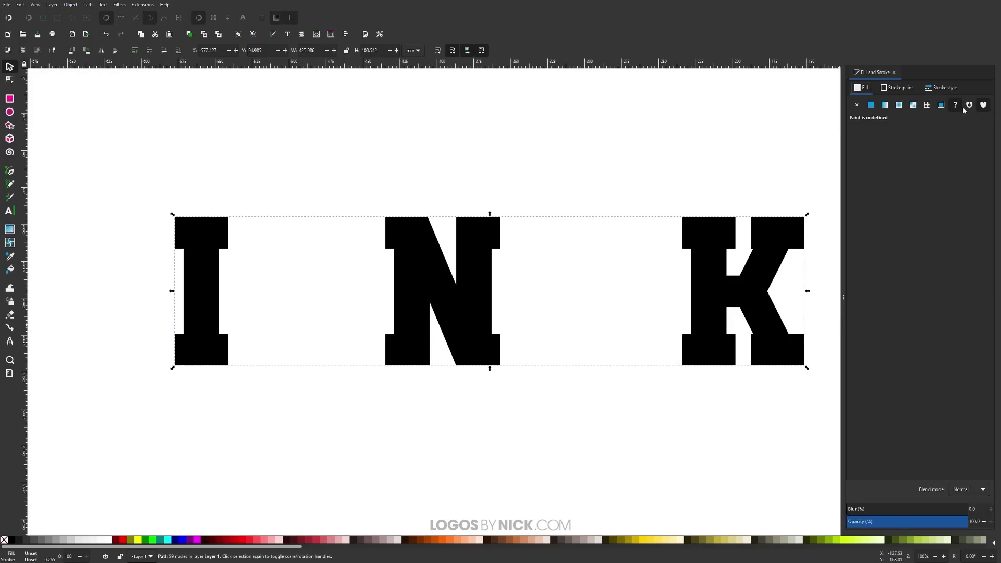
pyautogui.moveTo(668, 340)
pyautogui.mouseDown()
pyautogui.moveTo(632, 319)
pyautogui.moveTo(590, 319)
pyautogui.moveTo(604, 331)
pyautogui.mouseUp()
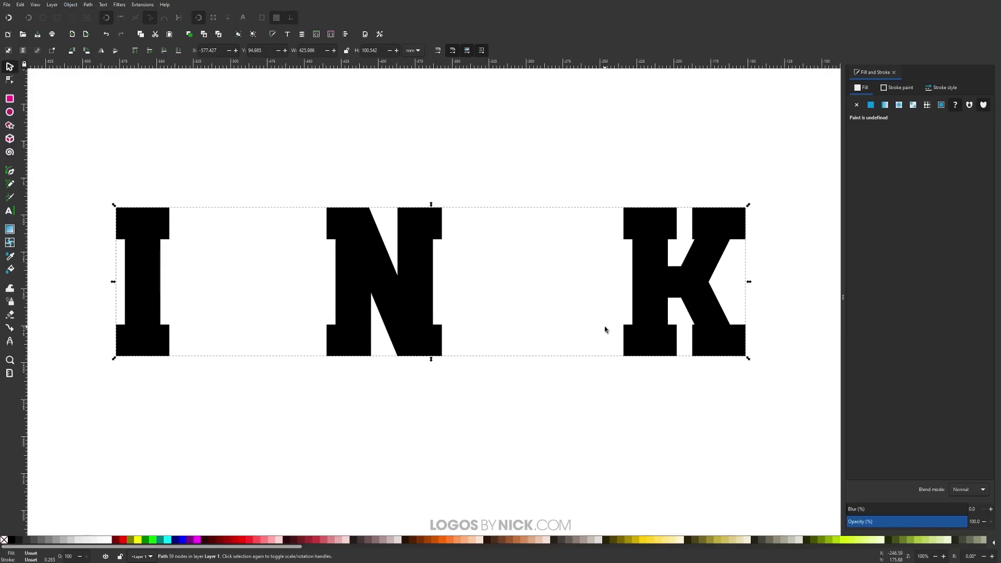
pyautogui.click(643, 541)
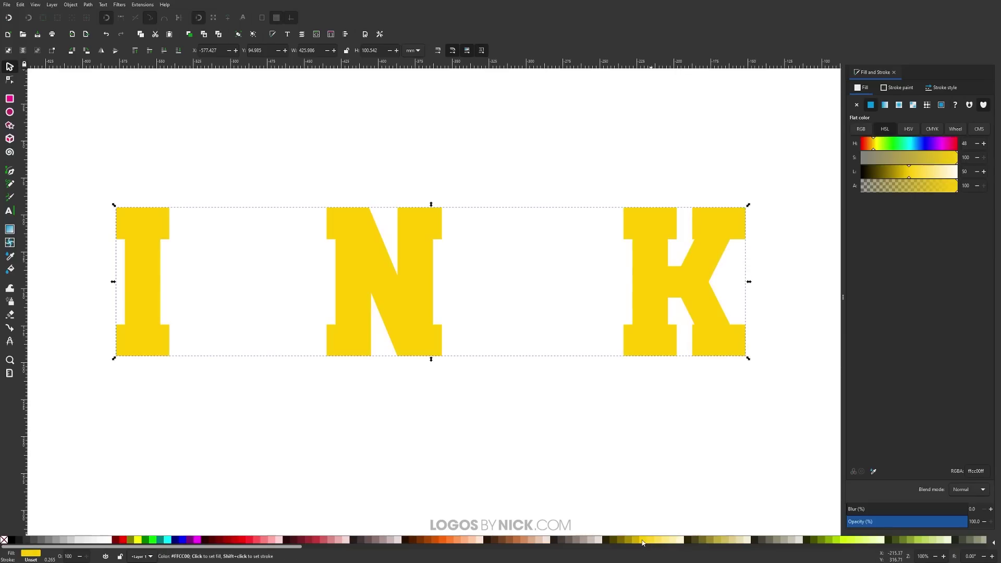
# Give the letters a linear gradient fill and make its end stop fully opaque orange with hue 25
pyautogui.click(885, 106)
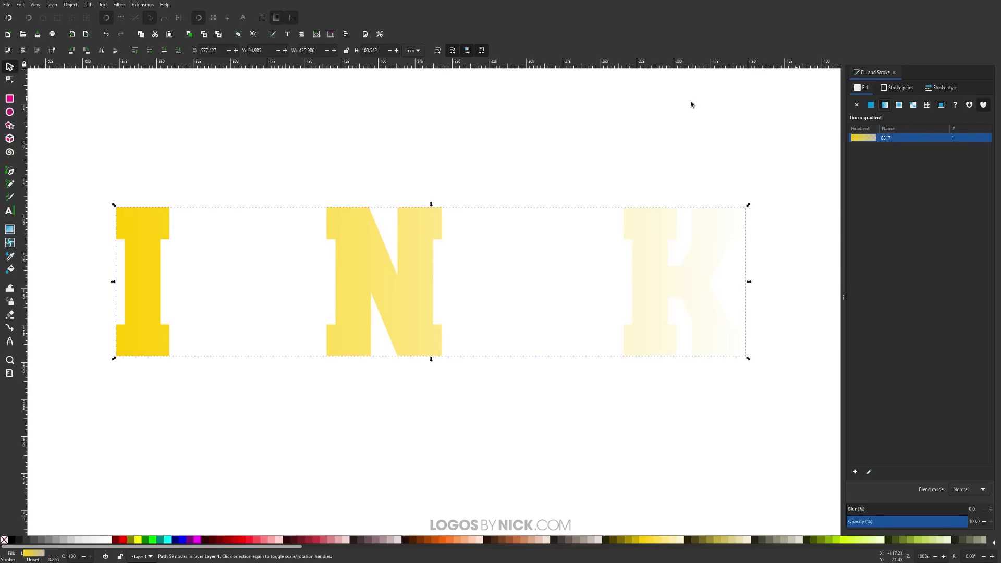
pyautogui.click(10, 230)
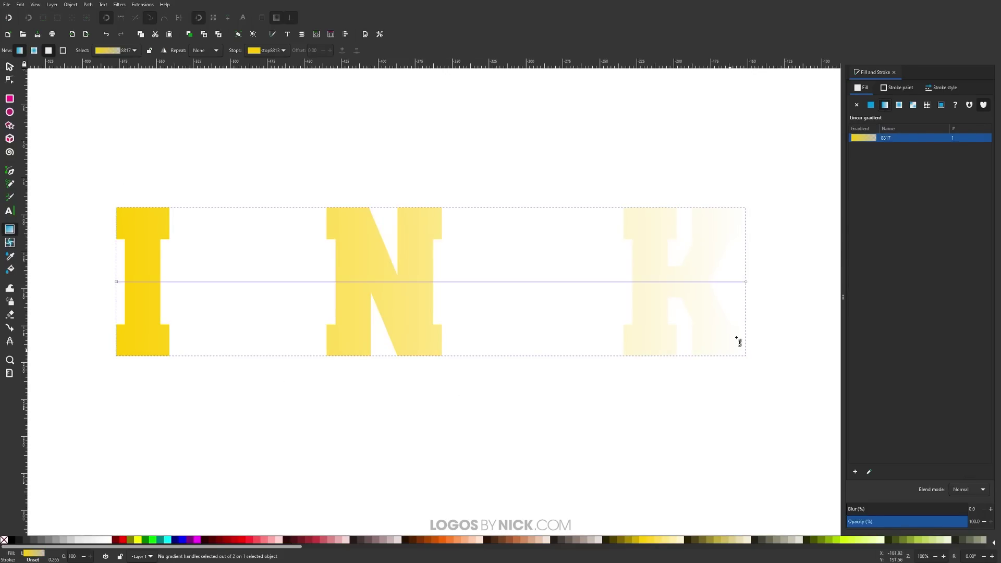
pyautogui.click(746, 282)
pyautogui.moveTo(850, 521); pyautogui.dragTo(1000, 526)
pyautogui.moveTo(874, 146); pyautogui.dragTo(868, 146)
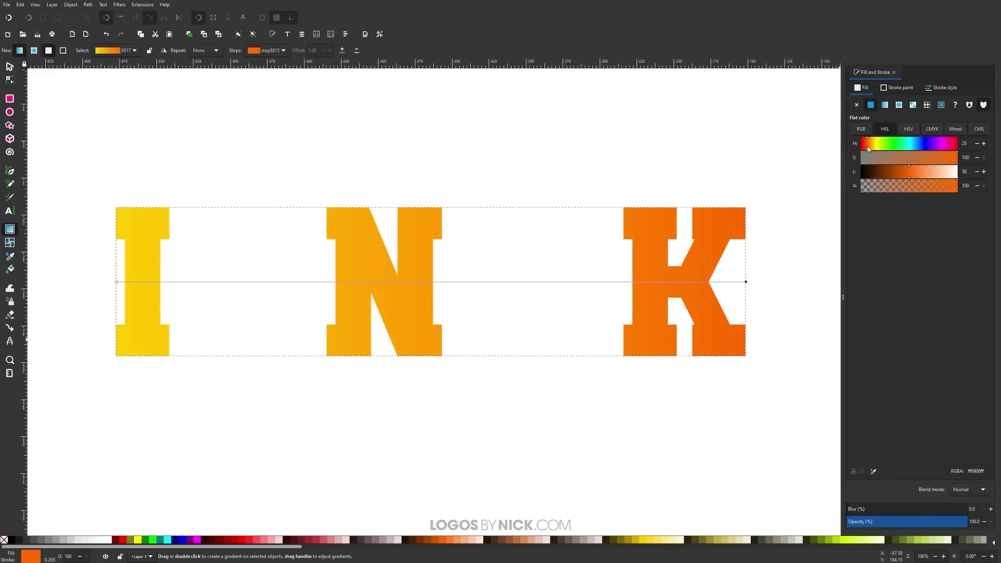
# Reorient the letters' gradient vertically, from yellow at their top edge to orange at their bottom edge
pyautogui.moveTo(746, 282); pyautogui.dragTo(169, 356)
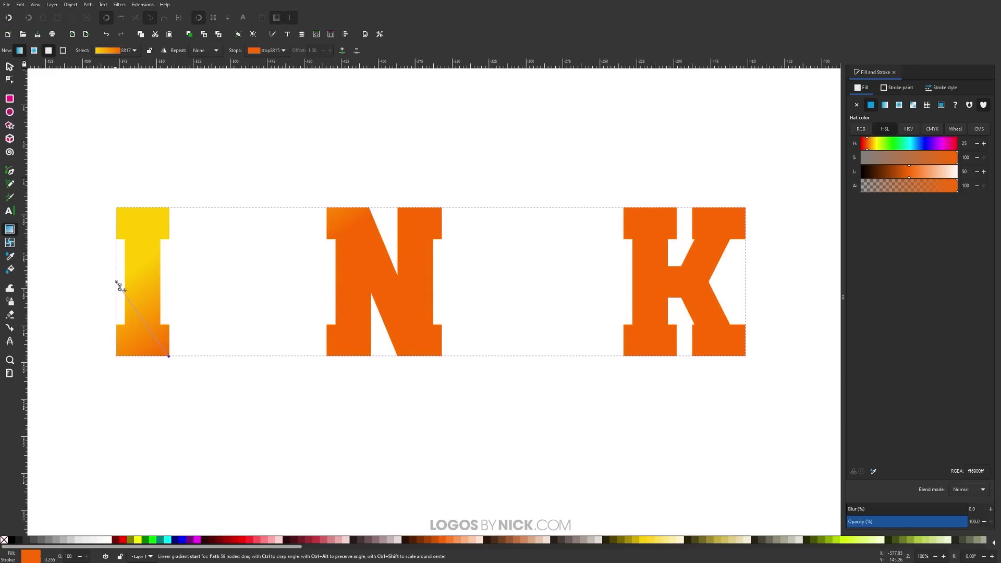
pyautogui.moveTo(117, 283); pyautogui.dragTo(173, 209)
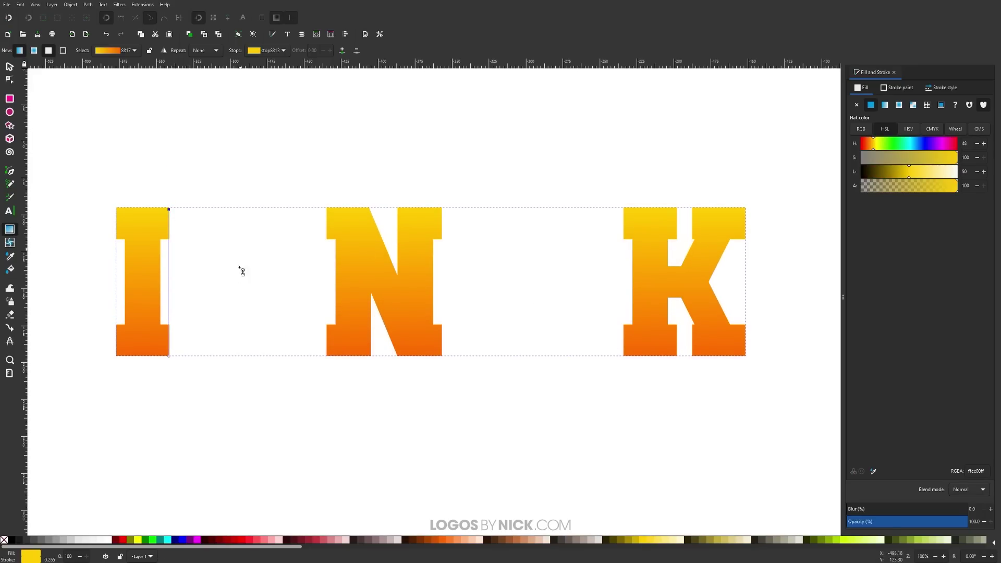
pyautogui.moveTo(419, 316); pyautogui.dragTo(436, 313)
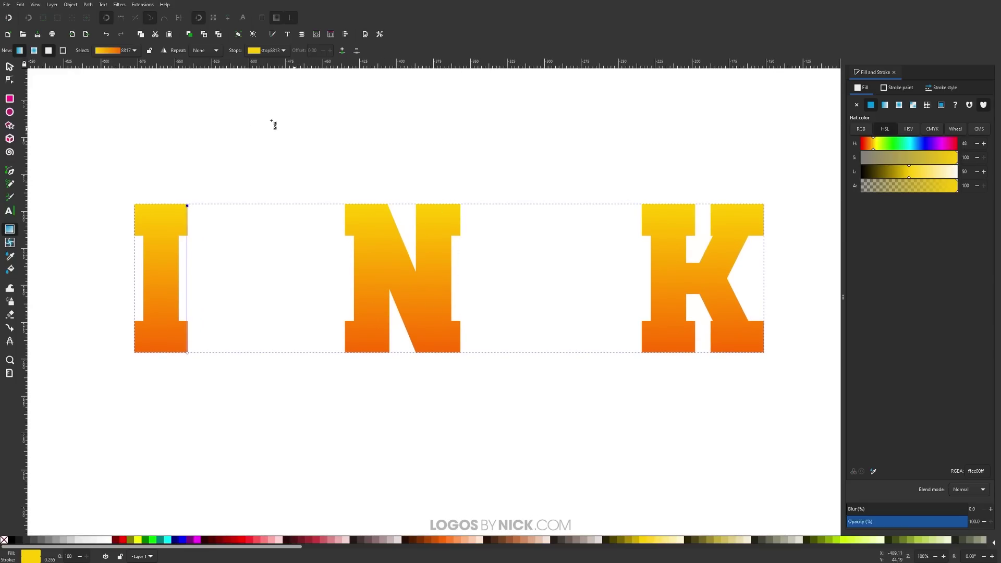
pyautogui.click(10, 66)
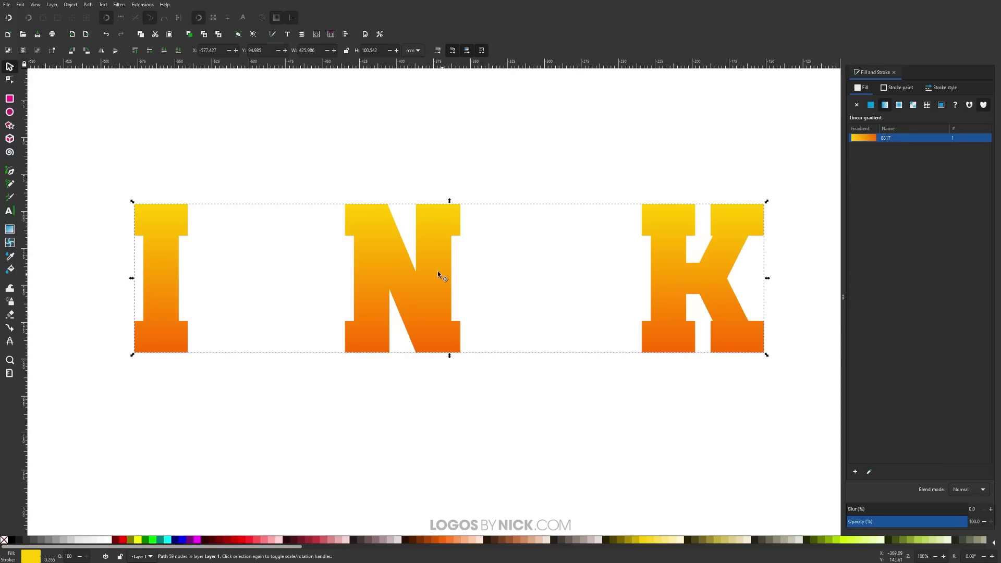
# Duplicate the gradient letters in place and fill the copy with dark red #550000
pyautogui.press('ctrl')
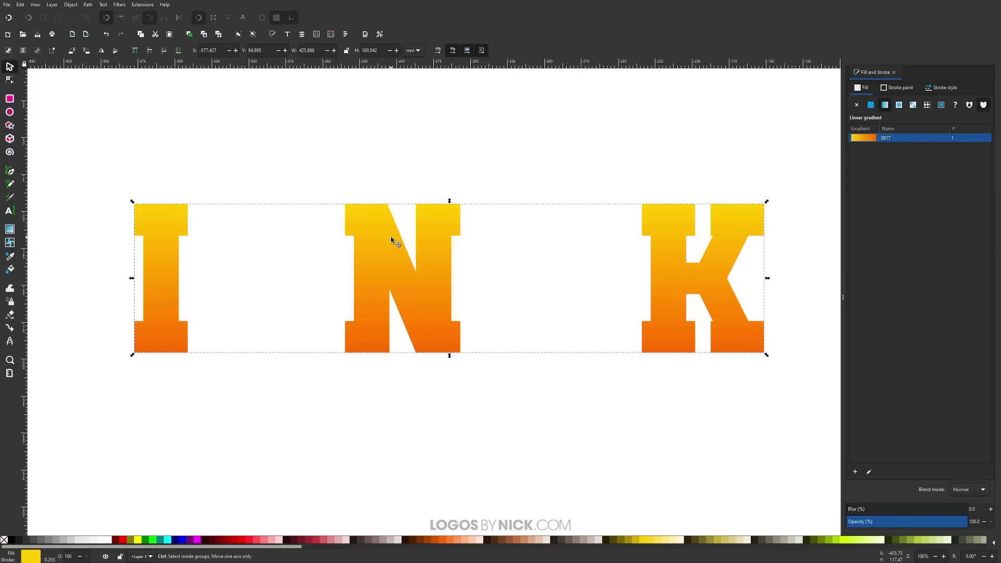
pyautogui.keyDown('ctrl'); pyautogui.click(390, 238); pyautogui.keyUp('ctrl')
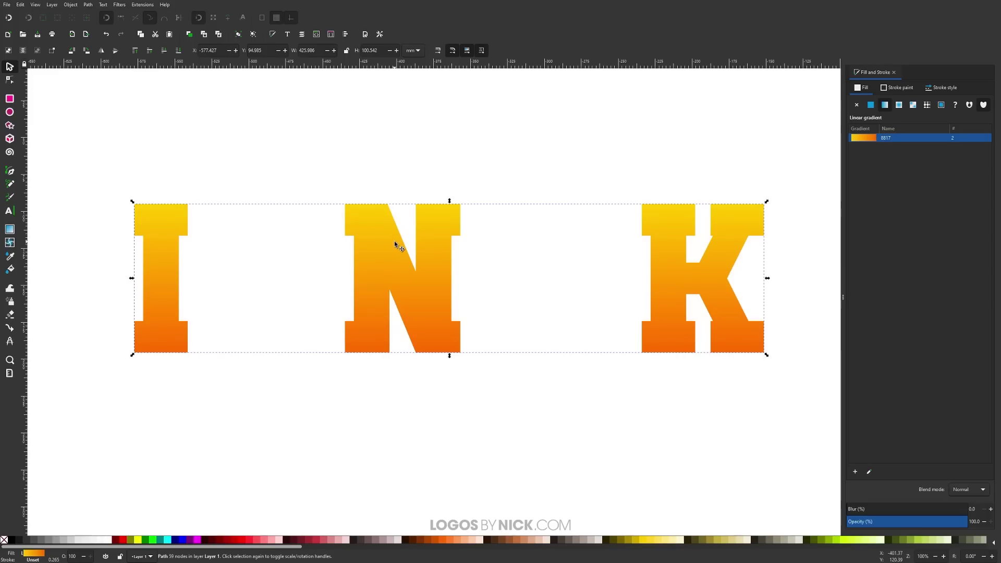
pyautogui.hotkey('ctrl', 'd')
pyautogui.moveTo(382, 232)
pyautogui.mouseDown()
pyautogui.moveTo(392, 252)
pyautogui.moveTo(391, 244)
pyautogui.mouseUp()
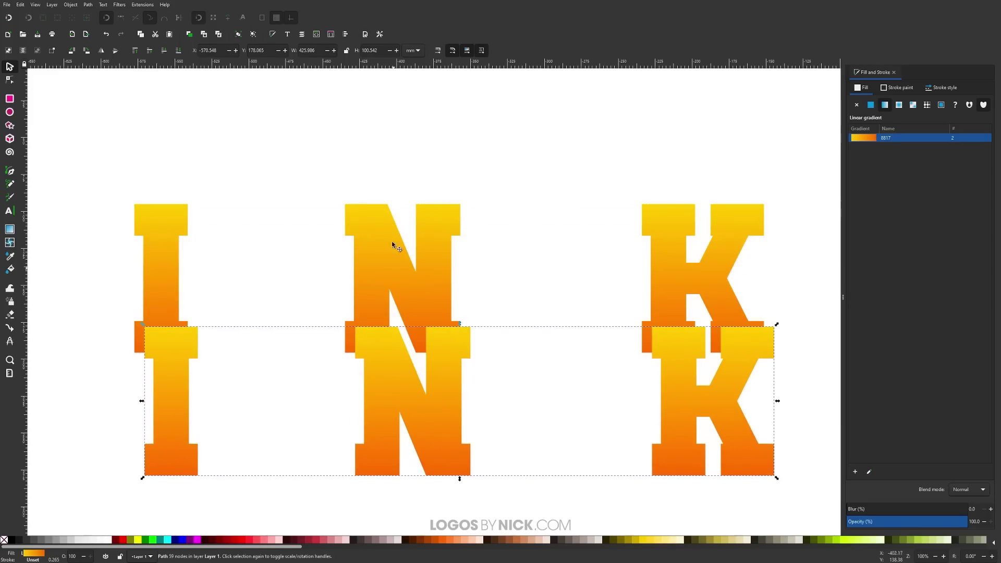
pyautogui.hotkey('ctrl', 'z')
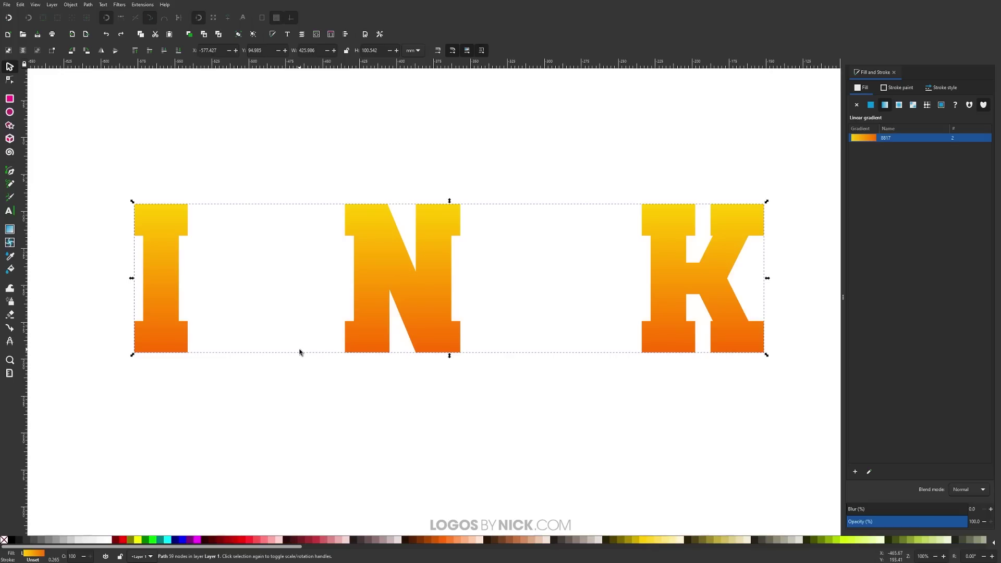
pyautogui.click(211, 541)
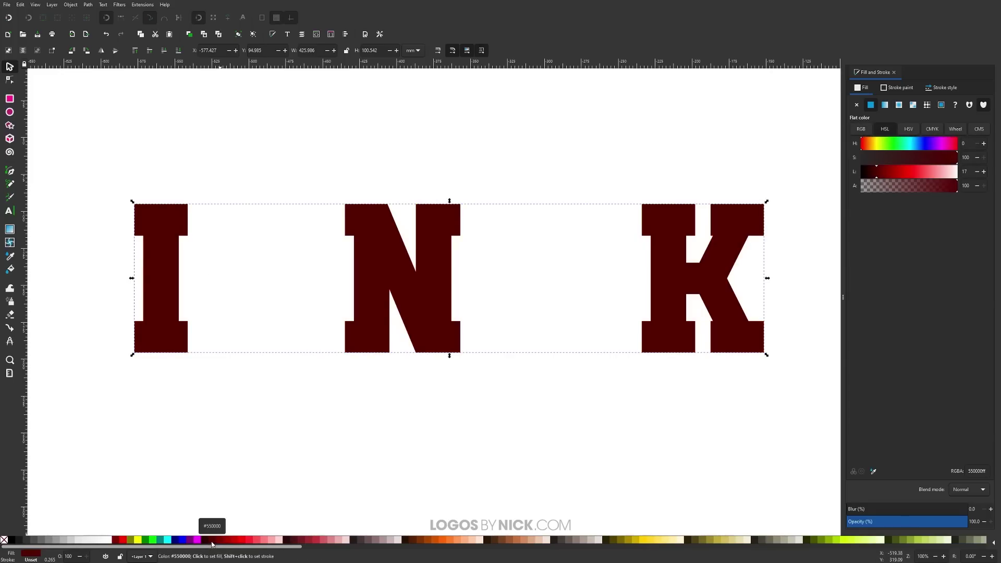
# Duplicate the dark red letters in green #00FF00 and nudge the green copy nine steps right and nine steps down
pyautogui.press('ctrl')
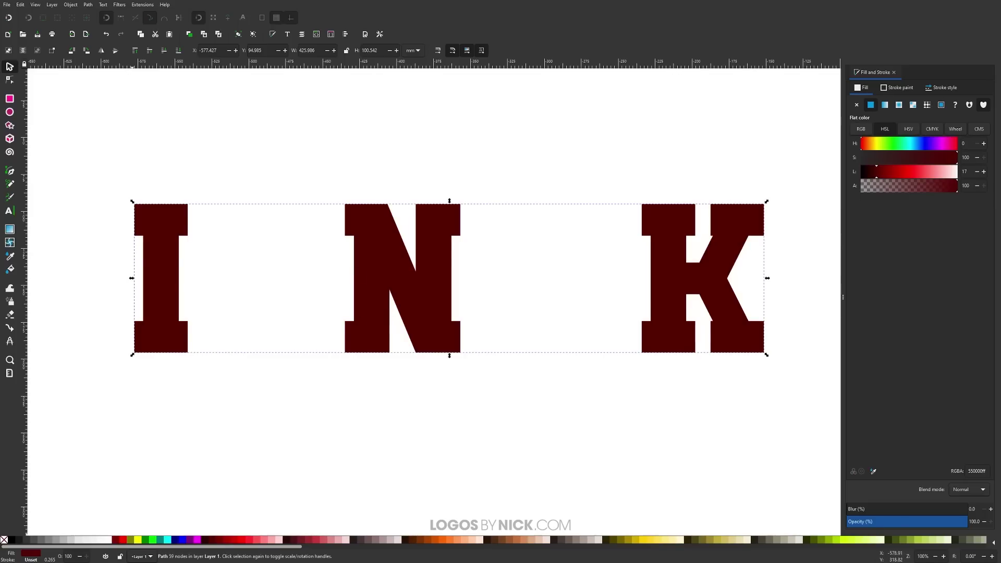
pyautogui.click(152, 542)
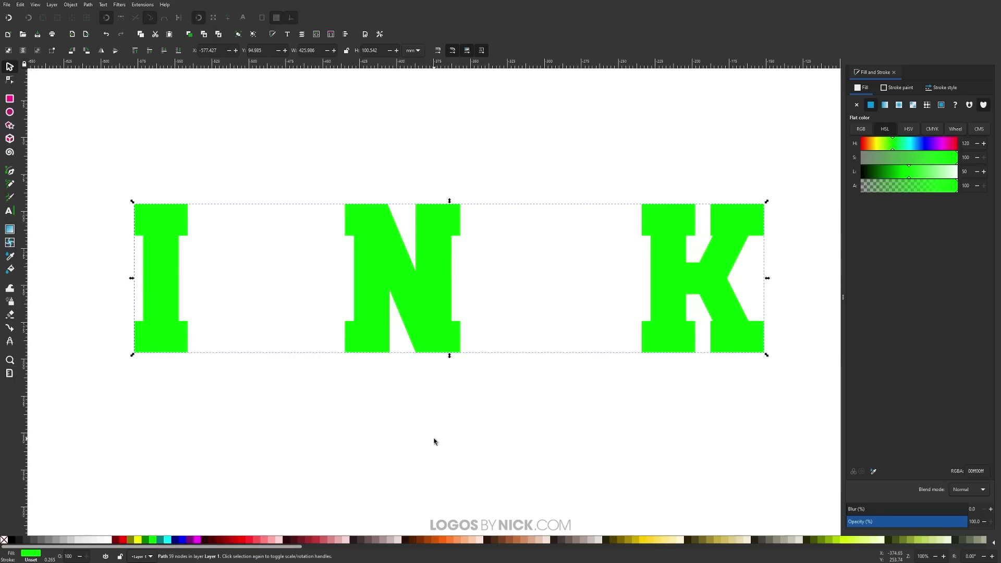
pyautogui.press('Down')
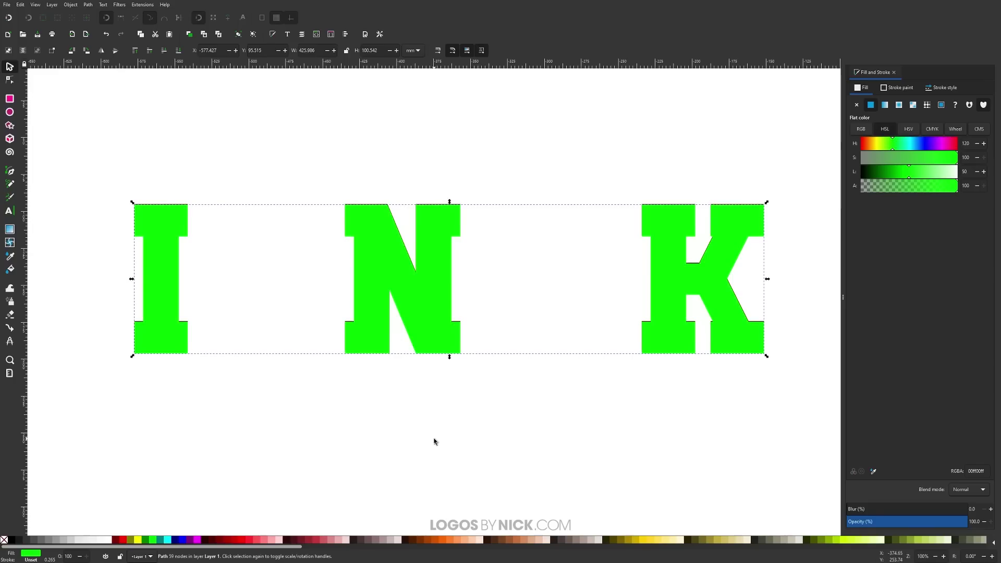
pyautogui.press('Right')
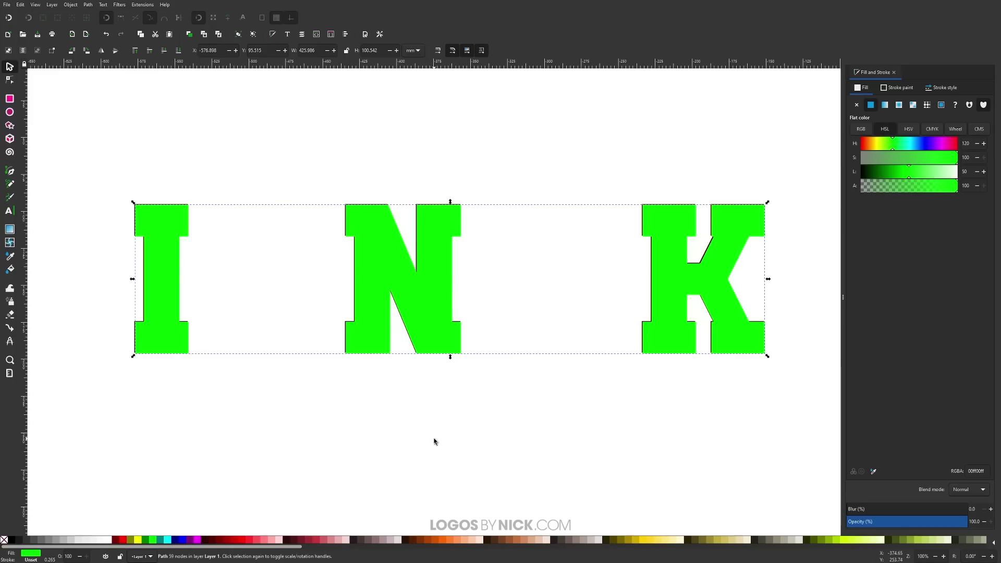
pyautogui.press('Right')
pyautogui.press('Down')
pyautogui.press('Down')
pyautogui.press('Right')
pyautogui.press('Right')
pyautogui.press('Down')
pyautogui.press('Right')
pyautogui.press('Down')
pyautogui.press('Right')
pyautogui.press('Down')
pyautogui.press('Right')
pyautogui.press('Down')
pyautogui.press('Right')
pyautogui.press('Down')
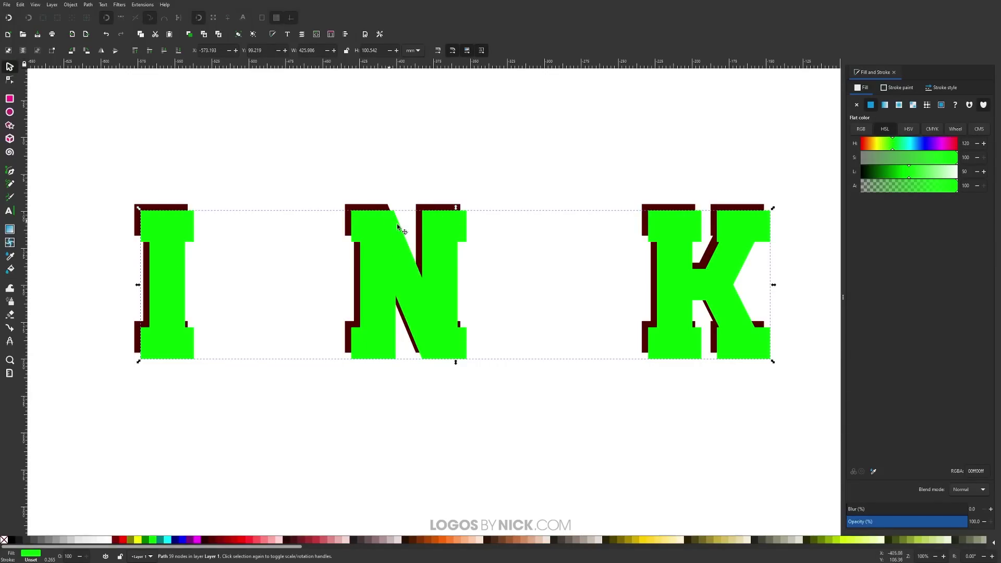
pyautogui.click(393, 240)
pyautogui.click(393, 240)
pyautogui.press('Right')
pyautogui.press('Down')
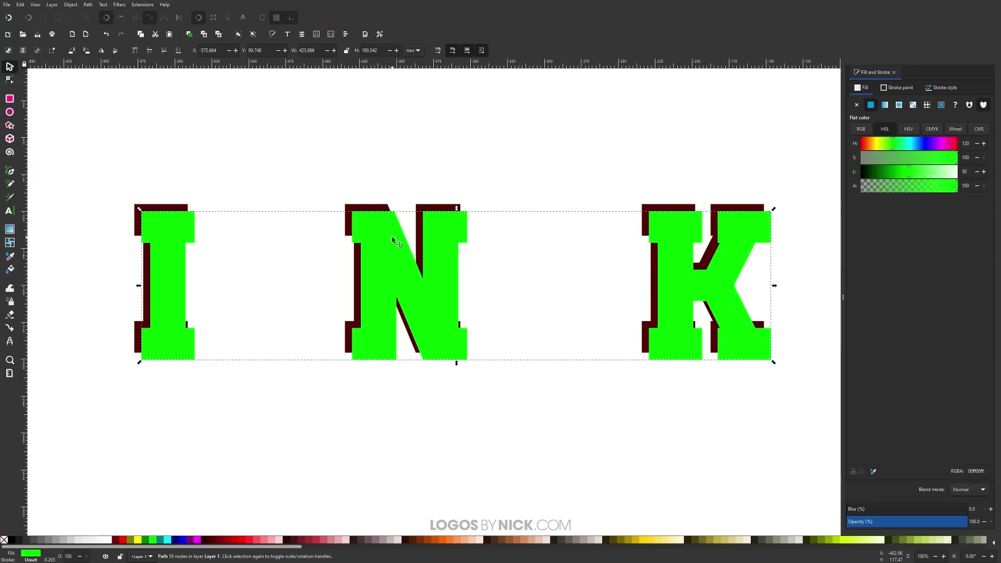
# Generate an Extrude between the green and dark red letters using Polygons mode
pyautogui.keyDown('shift'); pyautogui.click(160, 209); pyautogui.keyUp('shift')
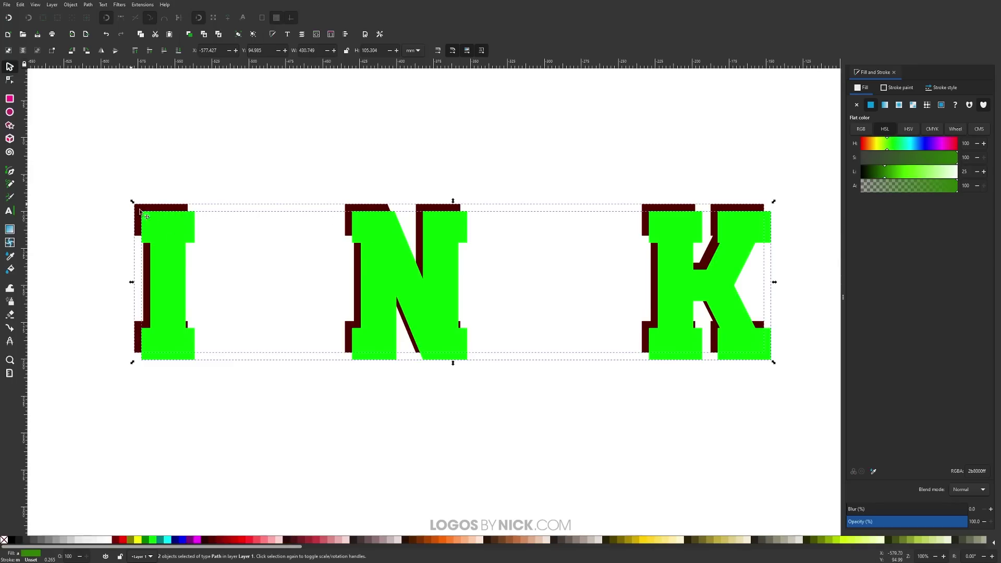
pyautogui.click(143, 5)
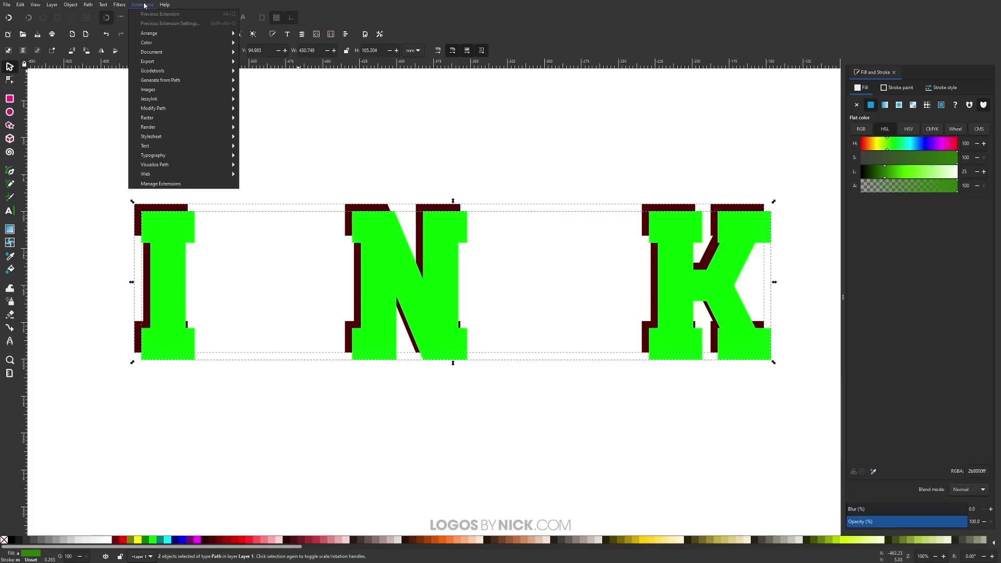
pyautogui.moveTo(183, 86)
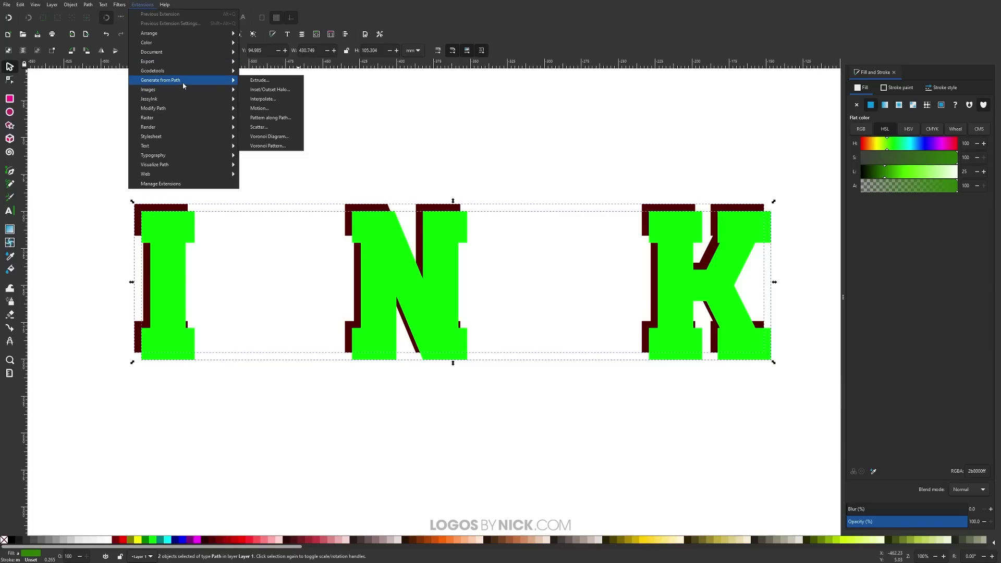
pyautogui.click(261, 81)
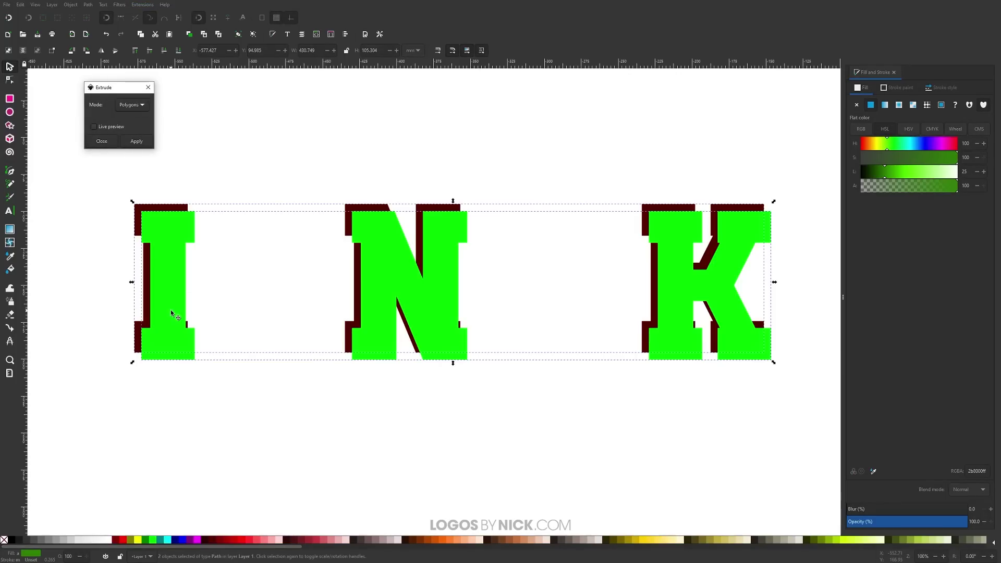
pyautogui.click(143, 106)
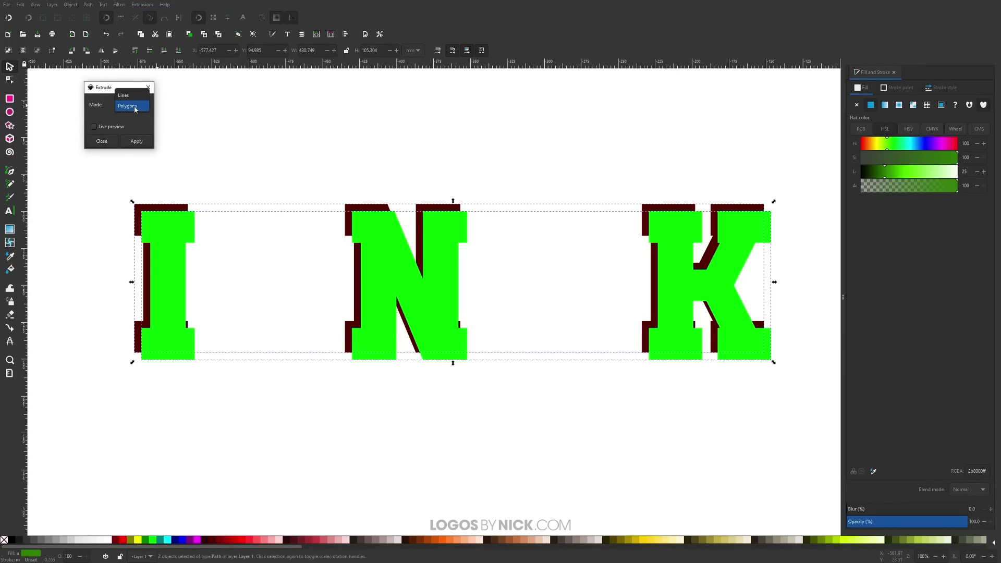
pyautogui.click(135, 109)
pyautogui.click(136, 146)
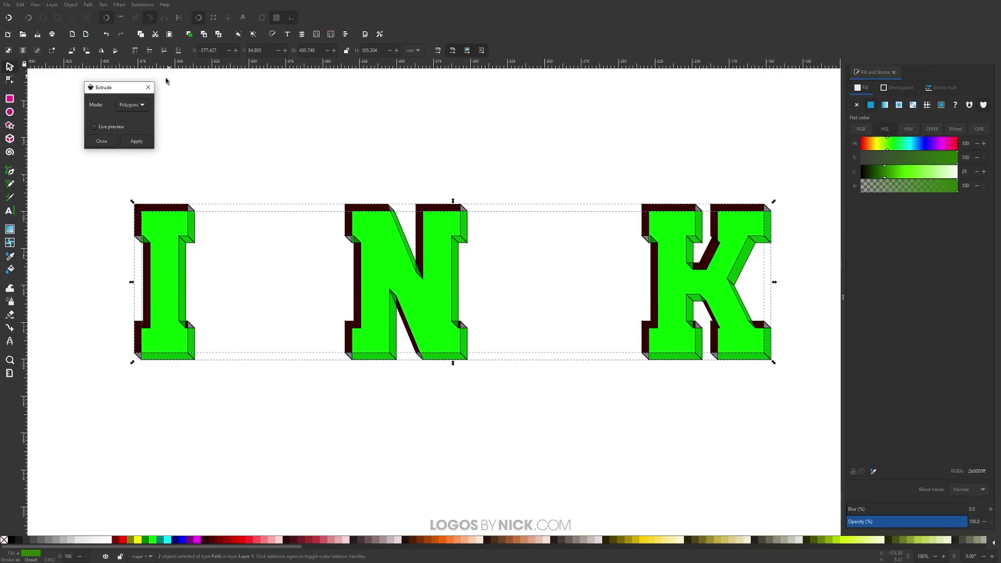
pyautogui.click(148, 88)
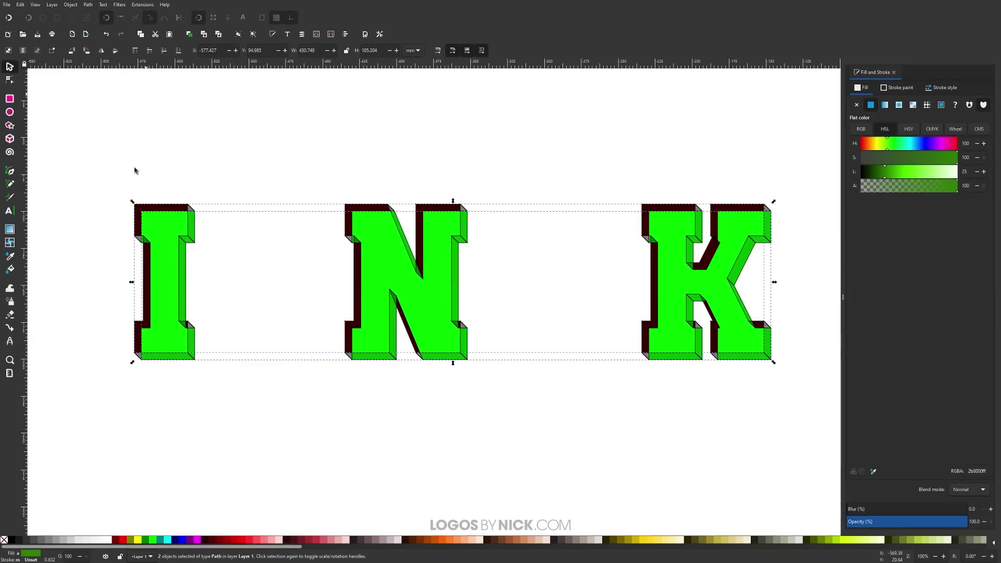
# Separate the green letters from the stack and delete them, keeping the extrusion group over the dark red letters
pyautogui.moveTo(172, 245); pyautogui.dragTo(282, 386)
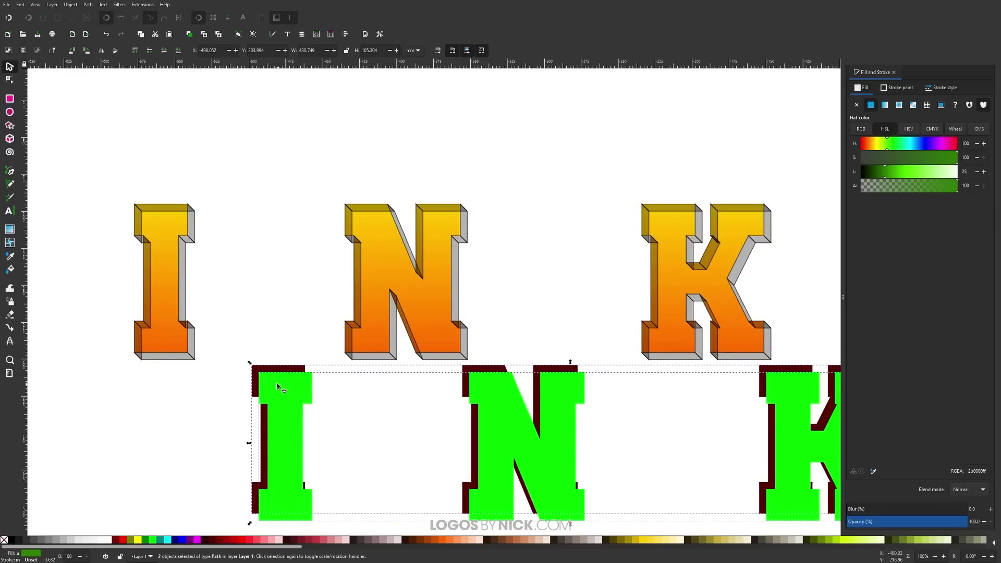
pyautogui.hotkey('ctrl', 'z')
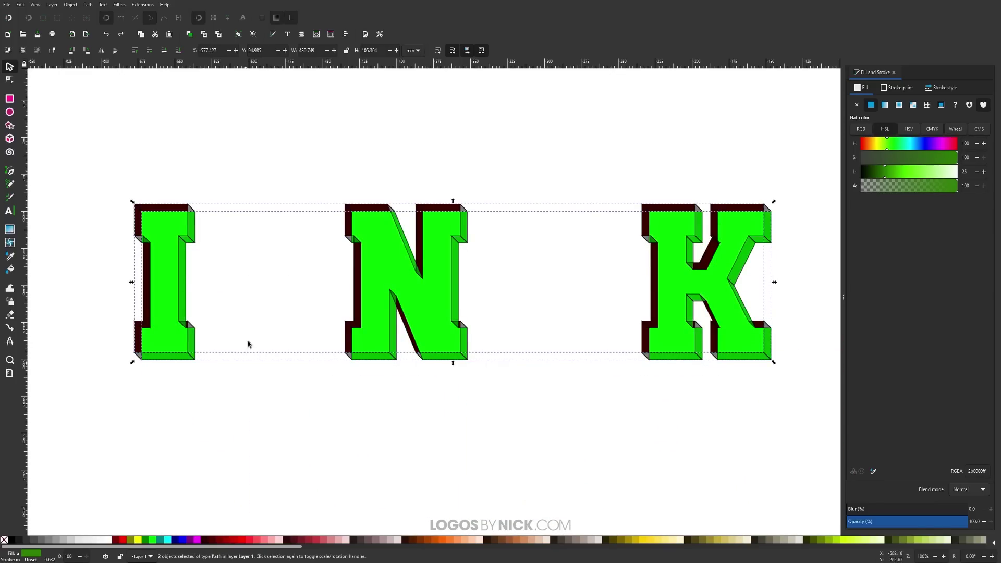
pyautogui.click(263, 268)
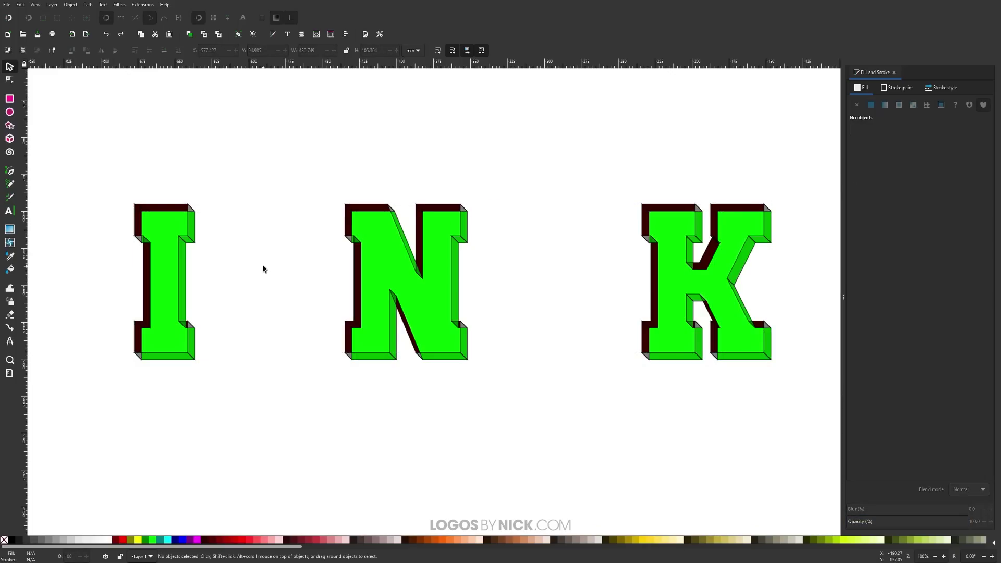
pyautogui.moveTo(170, 224); pyautogui.dragTo(309, 395)
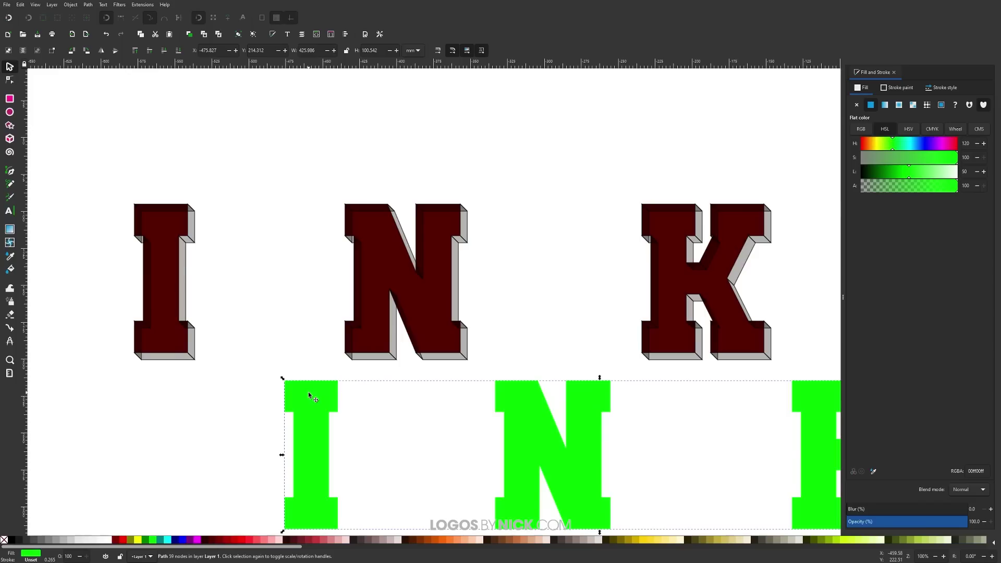
pyautogui.press('Delete')
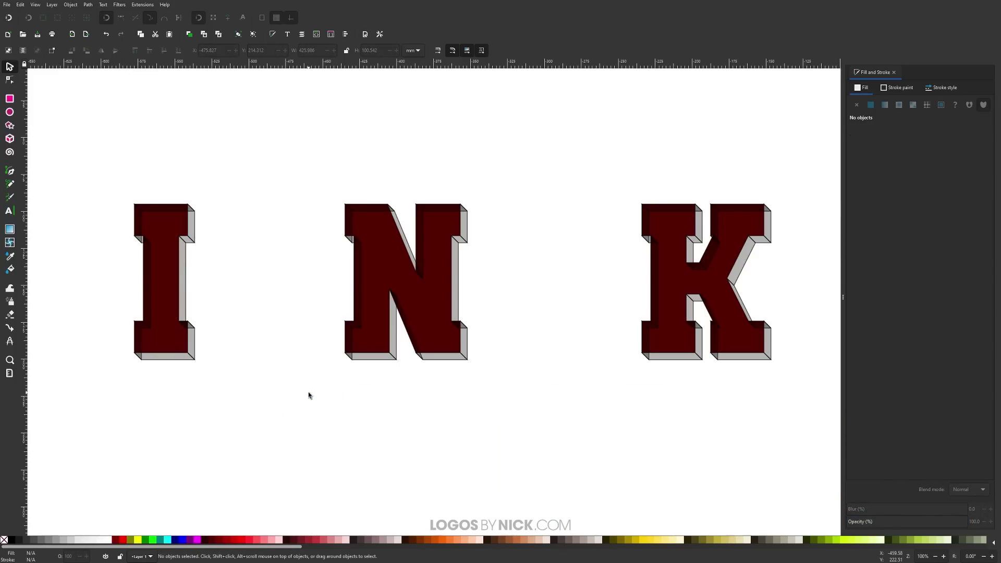
# Ungroup the extrusion's polygons and merge them into one path with Union
pyautogui.click(375, 362)
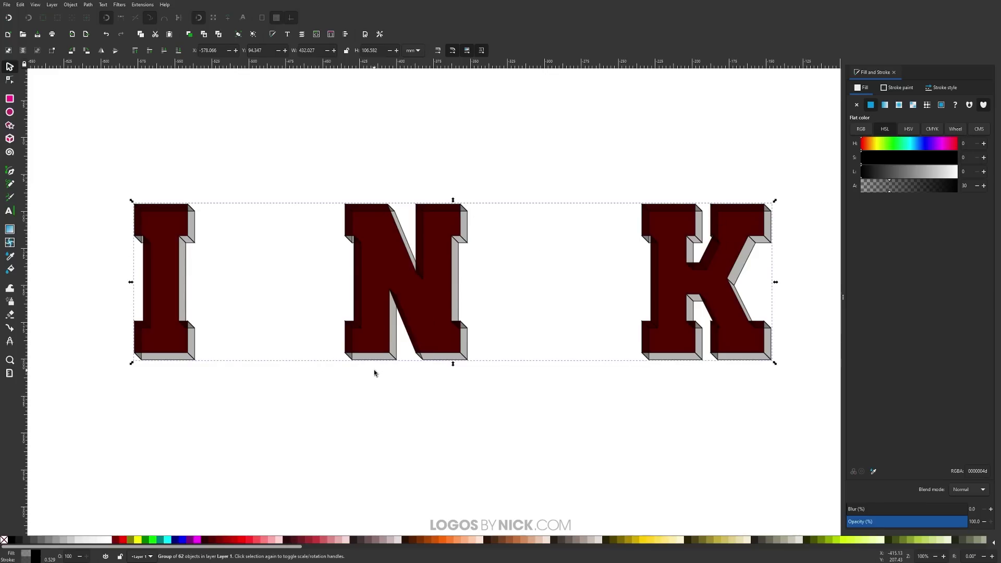
pyautogui.click(377, 319)
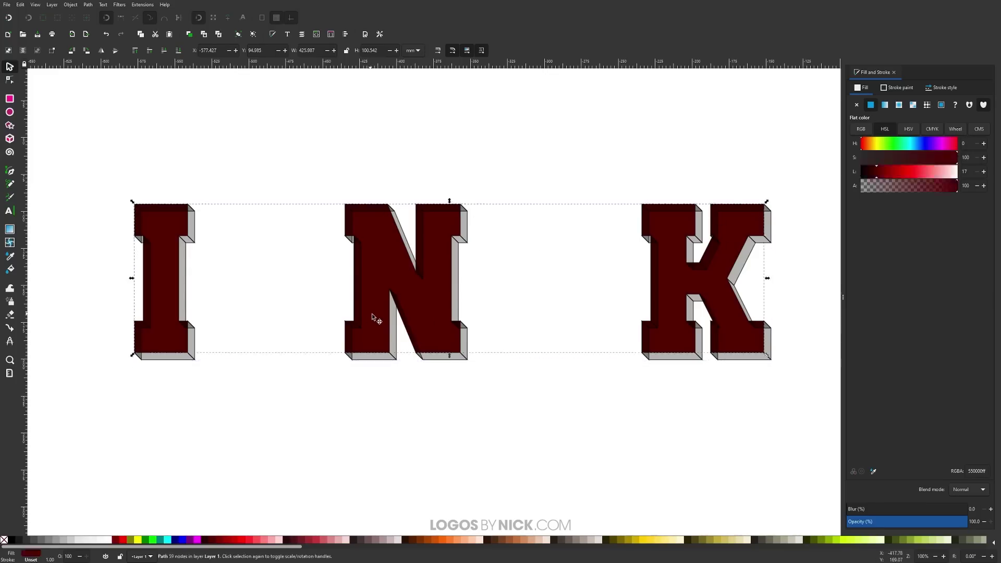
pyautogui.click(374, 359)
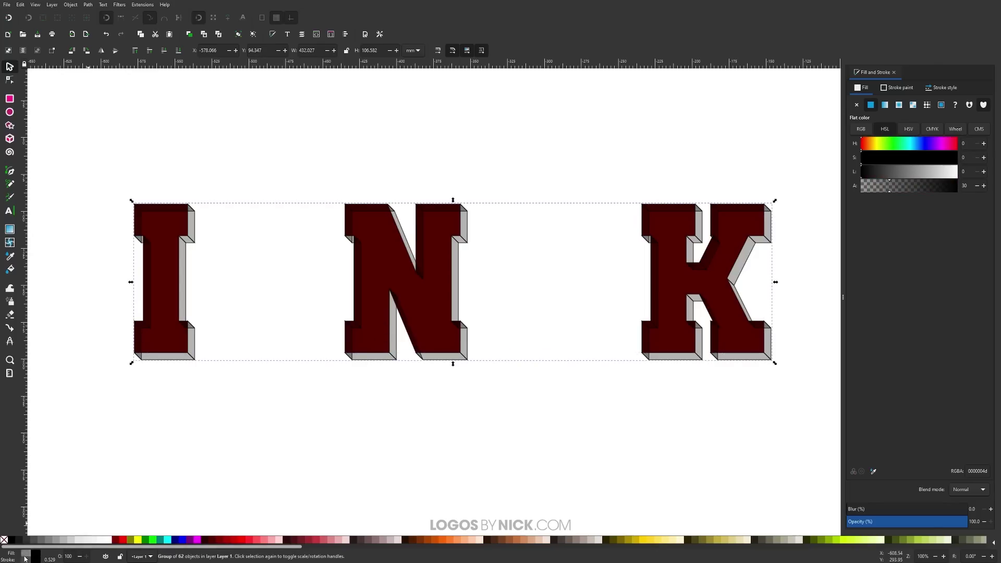
pyautogui.click(390, 272)
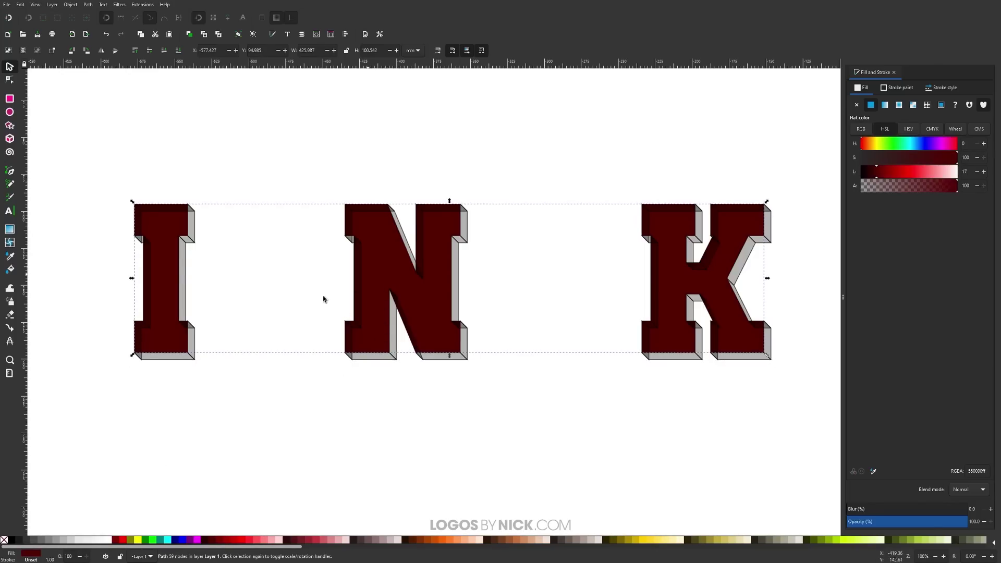
pyautogui.click(391, 359)
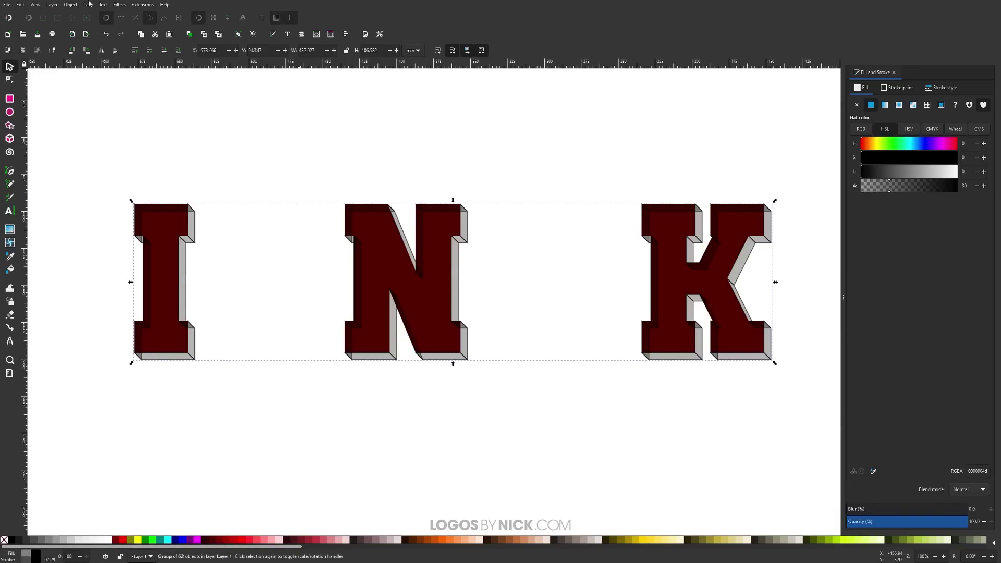
pyautogui.click(73, 8)
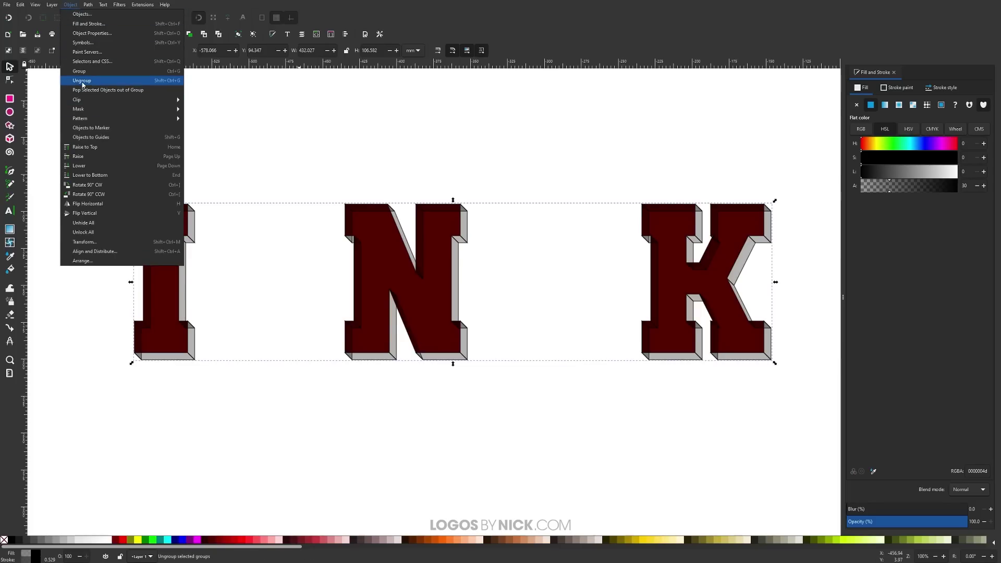
pyautogui.click(81, 82)
pyautogui.click(87, 4)
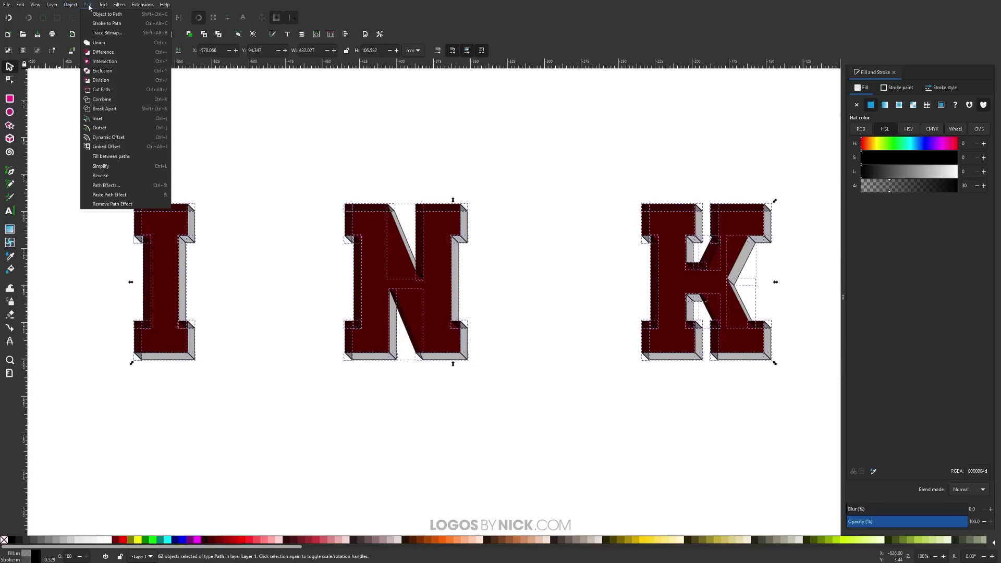
pyautogui.click(99, 43)
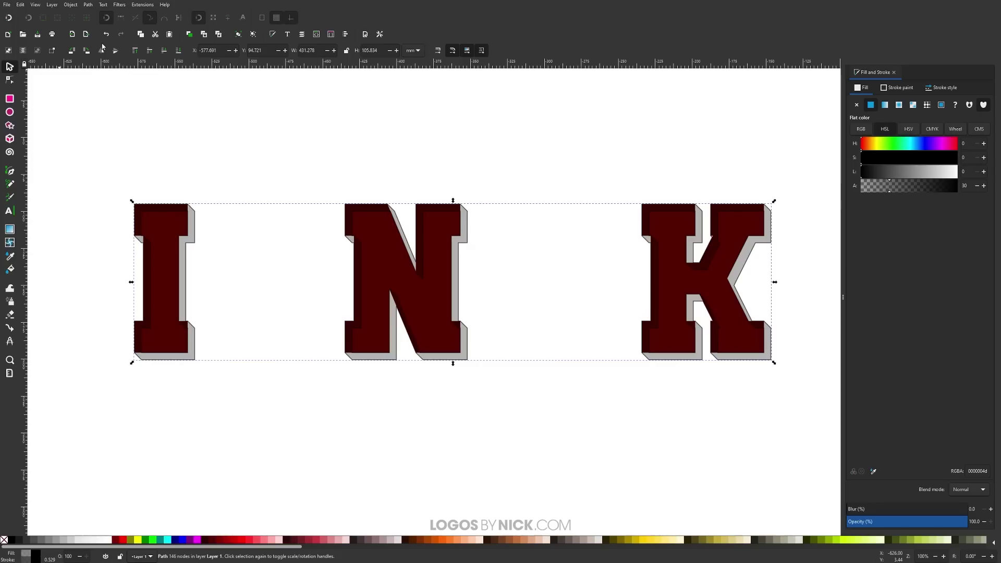
# Intersect the merged extrusion path with the dark red letters to form an inner shadow on the gradient letters
pyautogui.press('shift')
pyautogui.keyDown('shift'); pyautogui.click(161, 245); pyautogui.keyUp('shift')
pyautogui.click(88, 5)
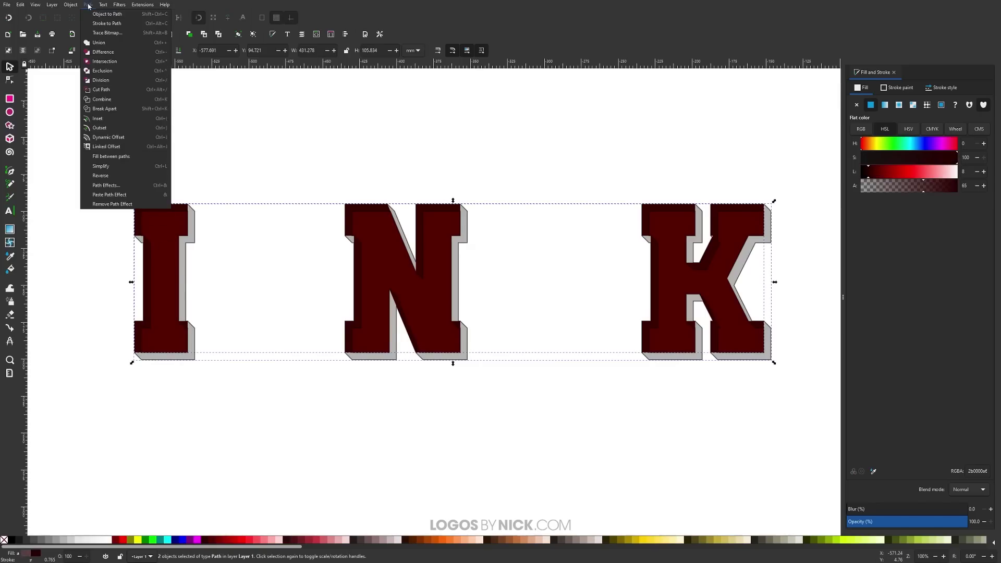
pyautogui.click(111, 61)
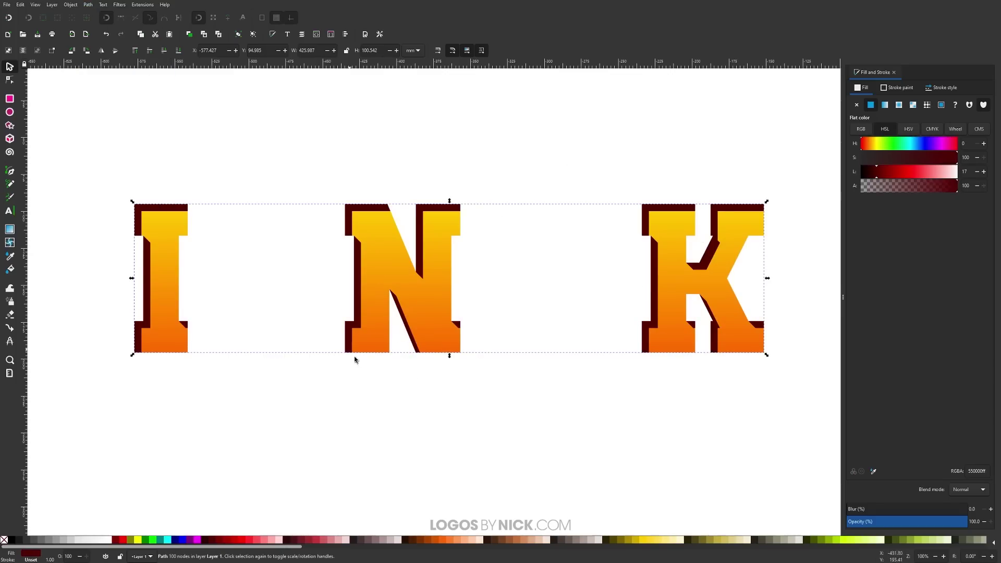
pyautogui.scroll(-4, 360, 364)
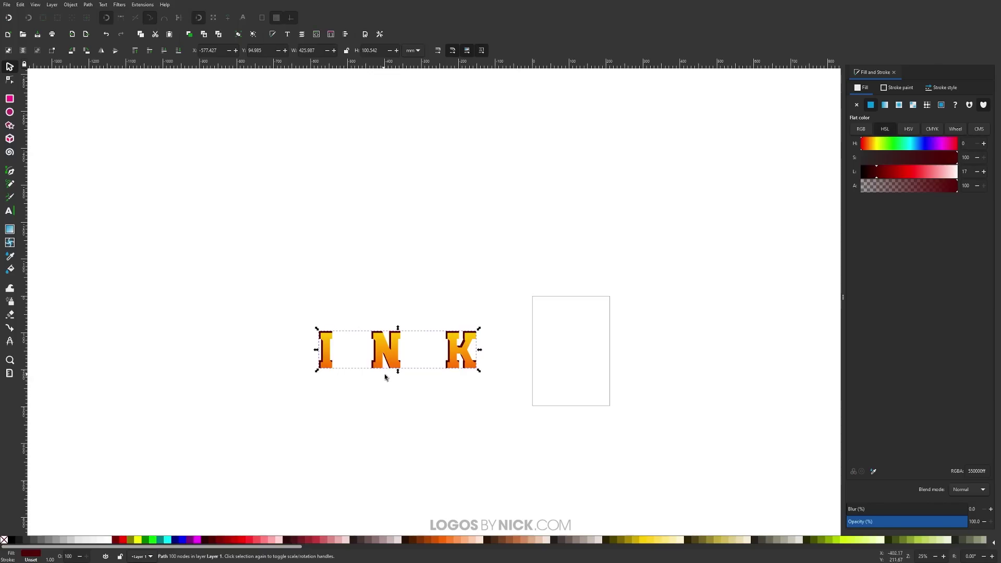
pyautogui.scroll(2, 384, 378)
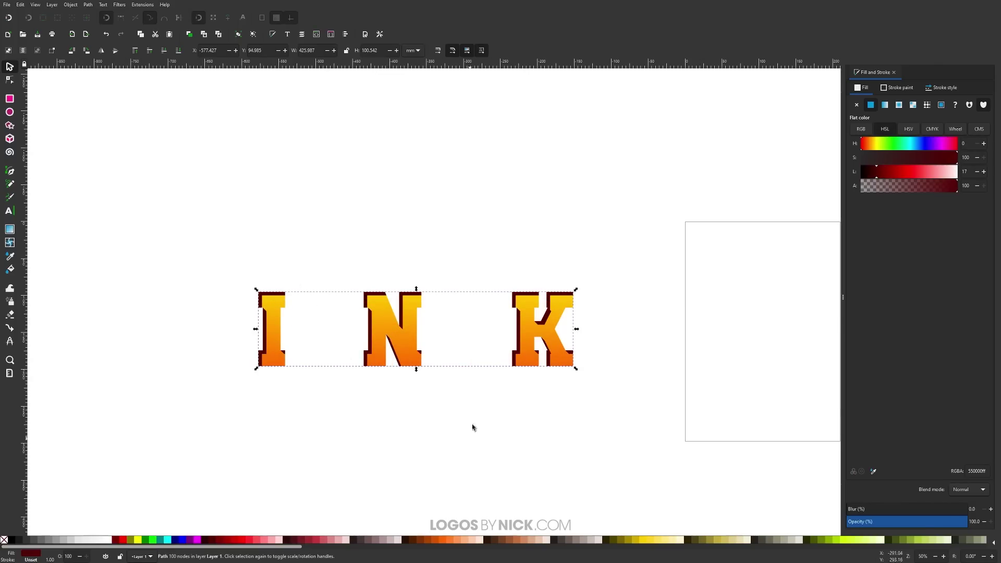
# Fill the dark red inner shadow with a linear gradient fading to transparent and start editing its gradient handles
pyautogui.click(470, 263)
pyautogui.scroll(2, 396, 423)
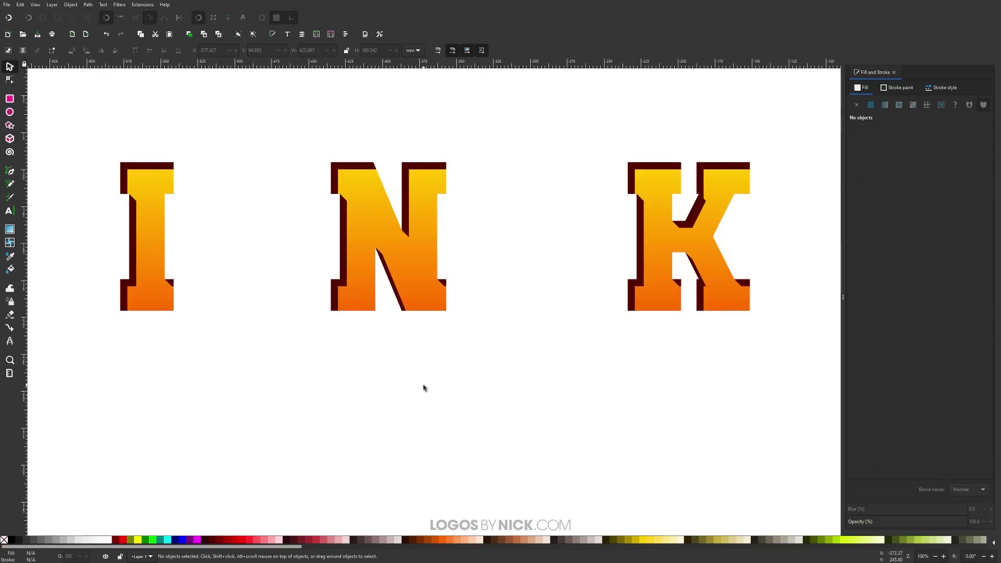
pyautogui.moveTo(424, 389); pyautogui.dragTo(444, 408)
pyautogui.moveTo(355, 367); pyautogui.dragTo(395, 373)
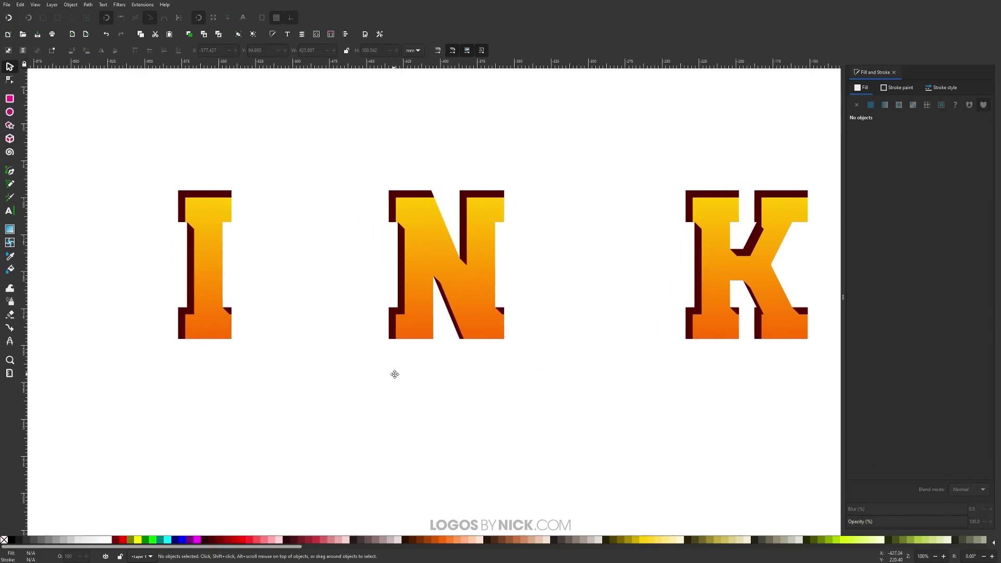
pyautogui.click(184, 315)
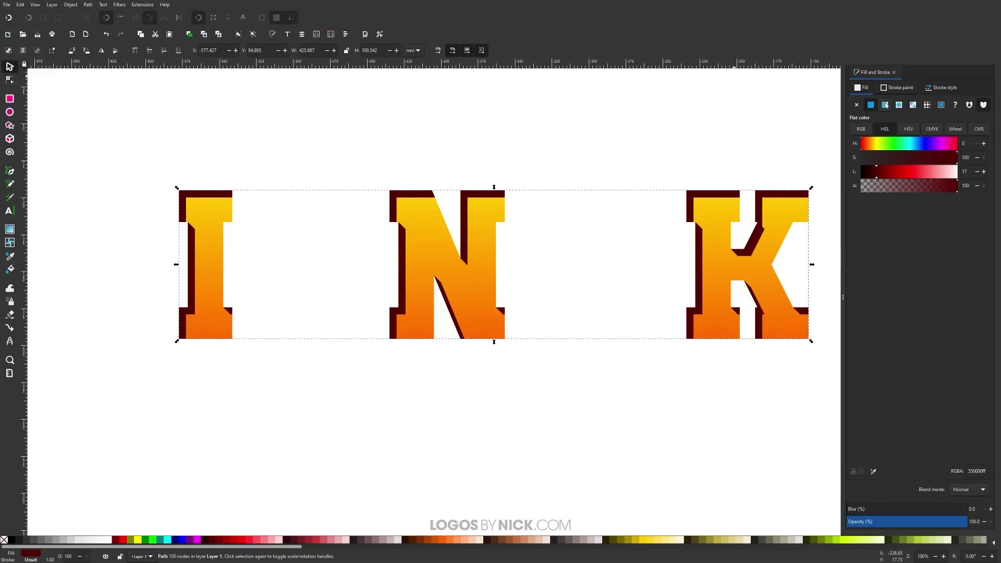
pyautogui.click(885, 106)
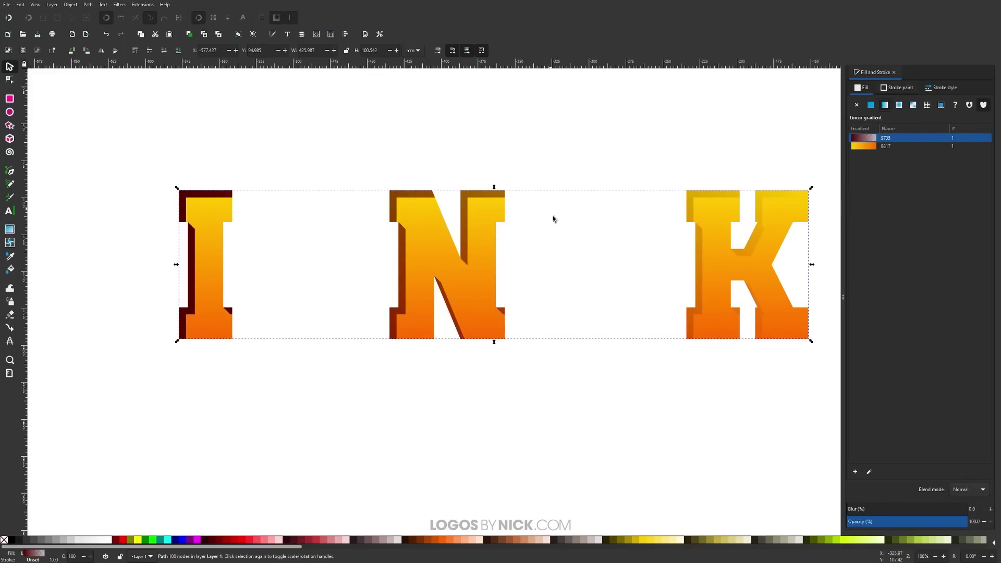
pyautogui.click(12, 231)
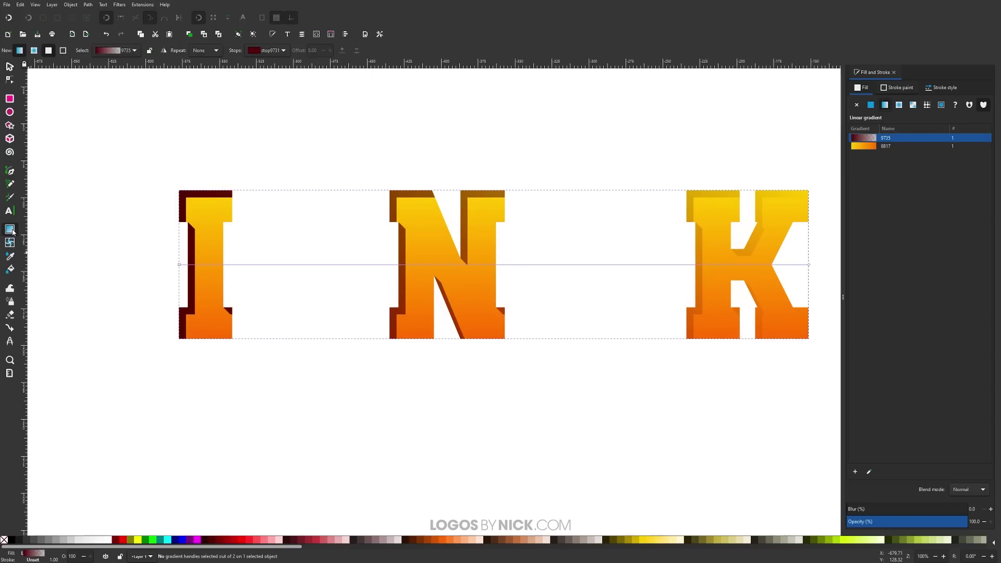
# Run the shadow's gradient vertically, from opaque just above the letter tops to transparent below their bottom edge
pyautogui.moveTo(810, 268); pyautogui.dragTo(249, 367)
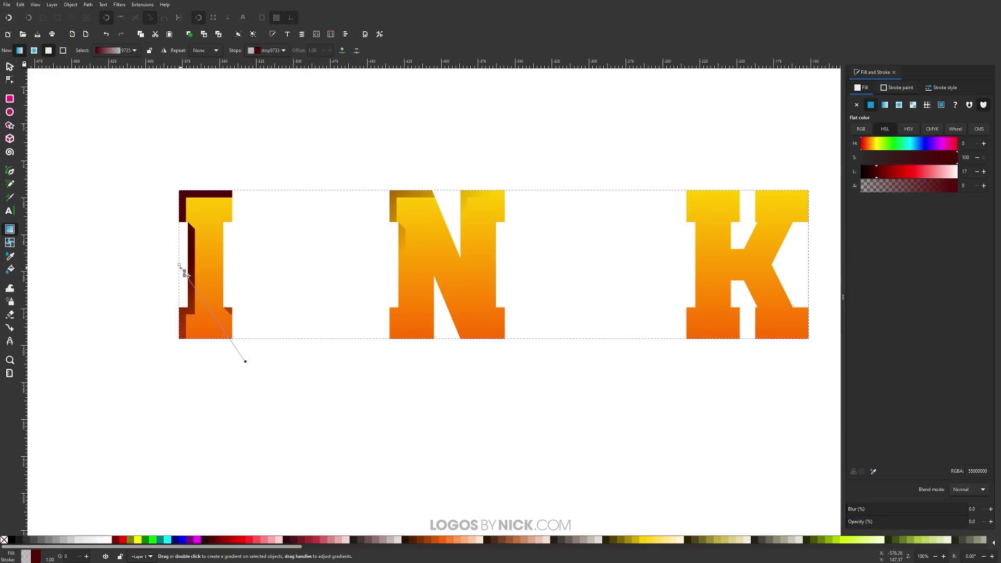
pyautogui.moveTo(180, 266); pyautogui.dragTo(252, 190)
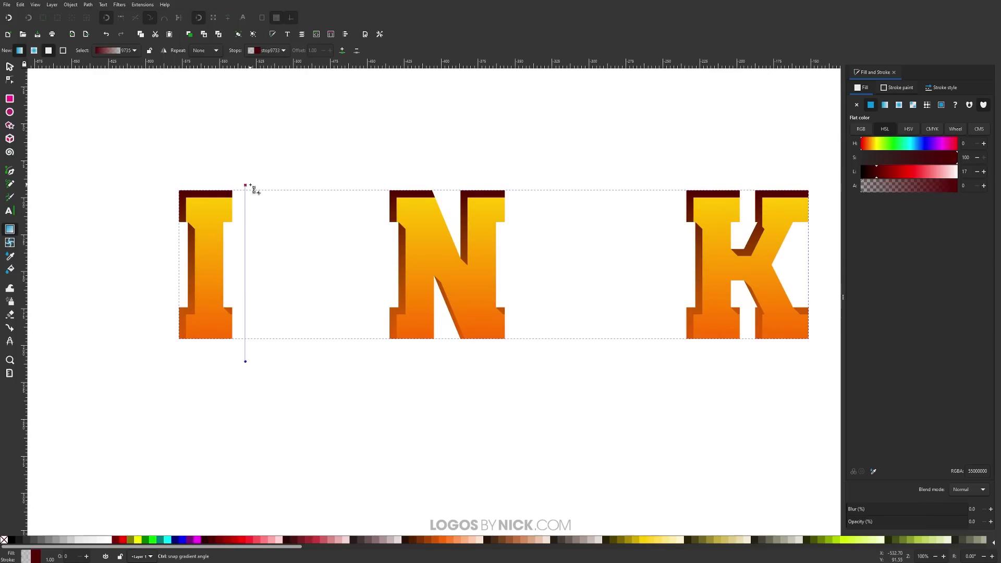
pyautogui.click(245, 361)
pyautogui.moveTo(247, 363); pyautogui.dragTo(265, 387)
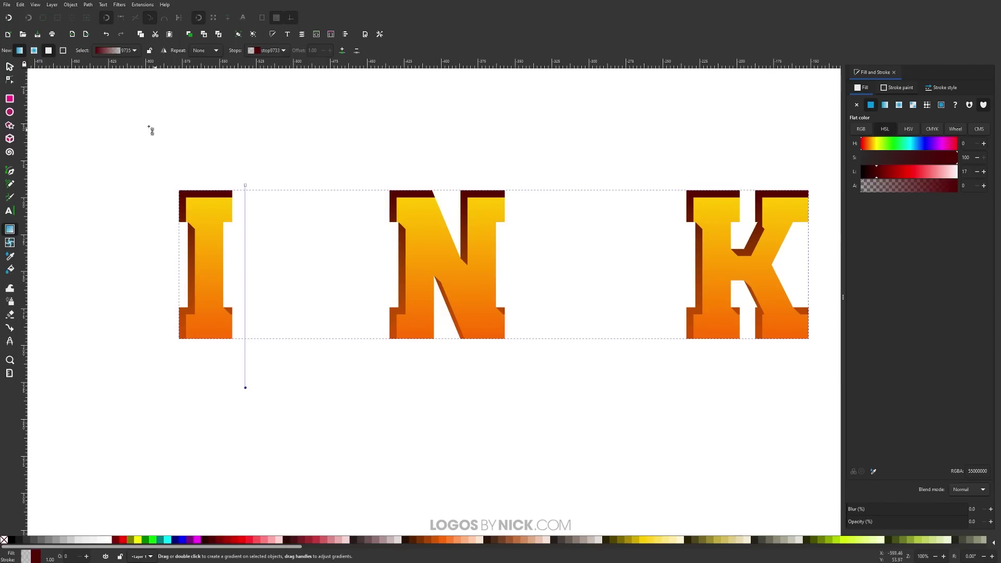
pyautogui.click(9, 66)
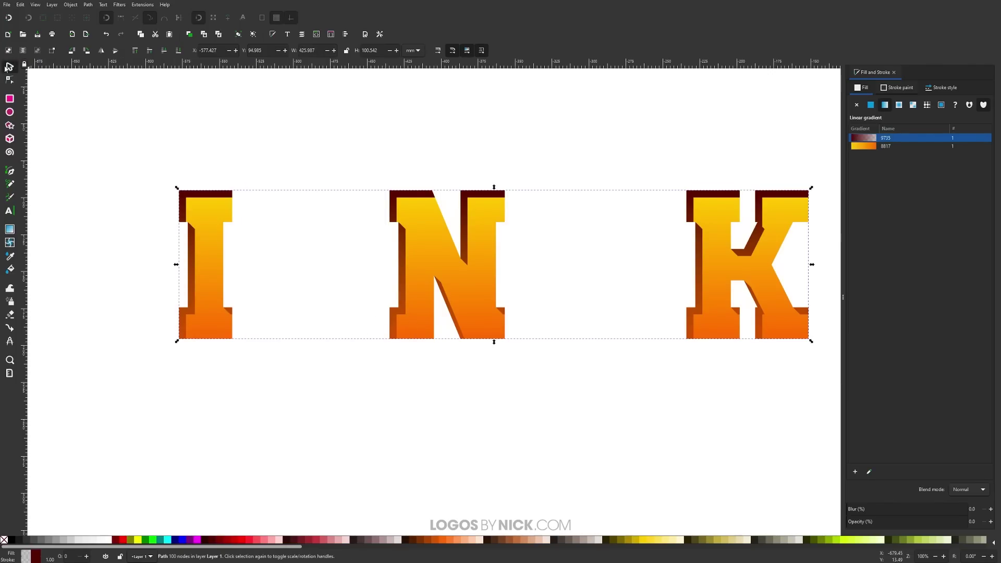
# Duplicate the gradient letters in front of the inner shadow and give the copy a yellow stroke
pyautogui.click(215, 234)
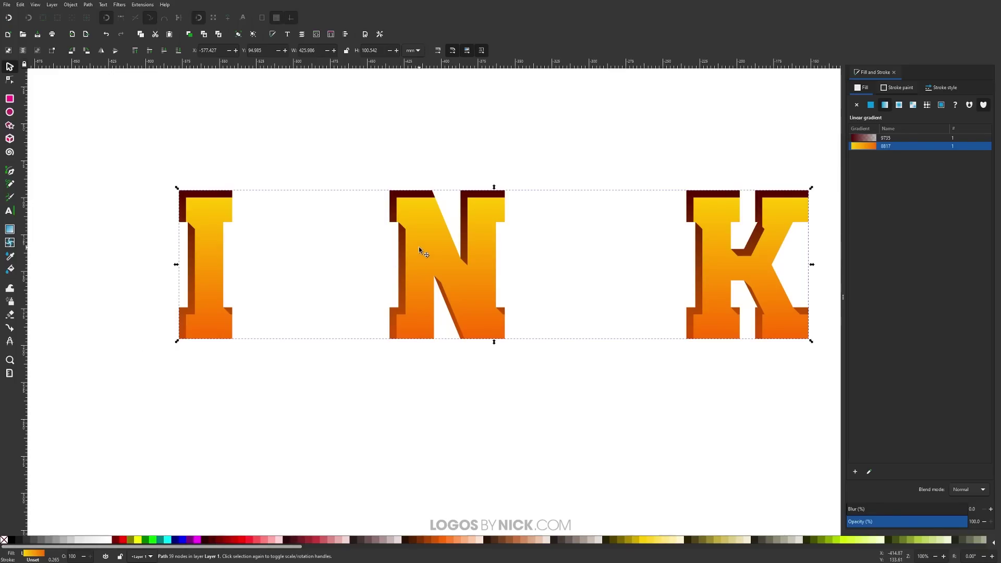
pyautogui.hotkey('ctrl', 'shift', 'v')
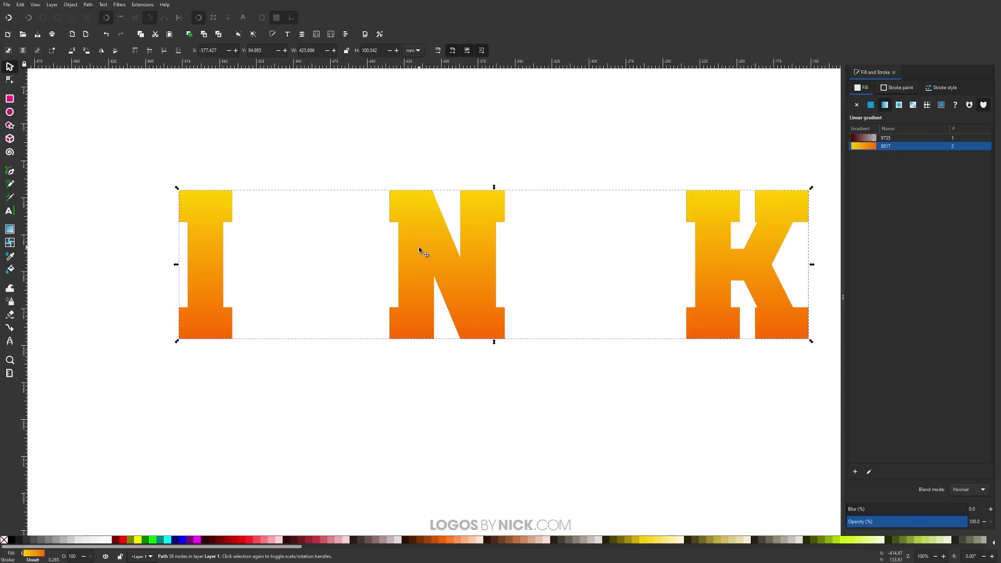
pyautogui.press('shift')
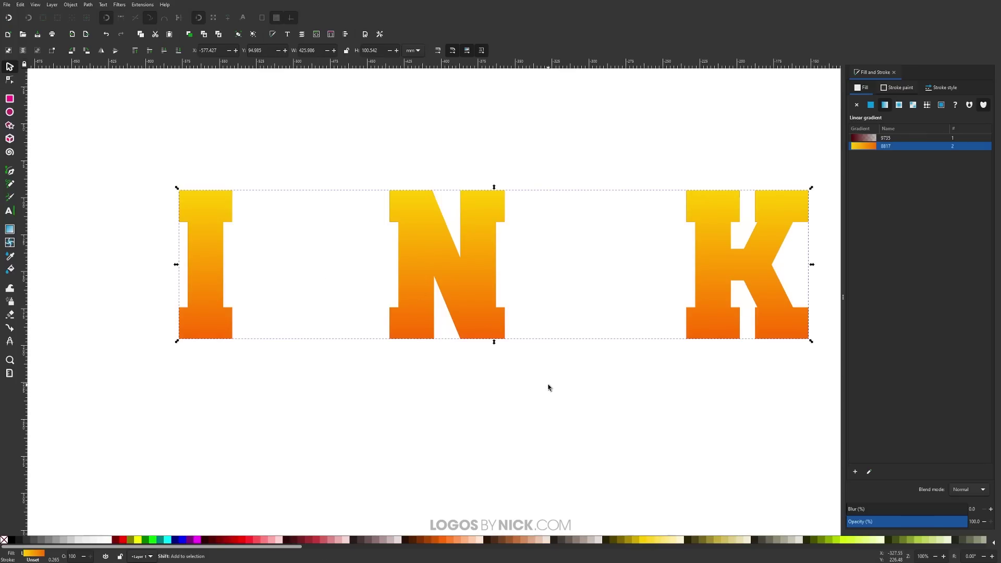
pyautogui.keyDown('shift'); pyautogui.click(650, 542); pyautogui.keyUp('shift')
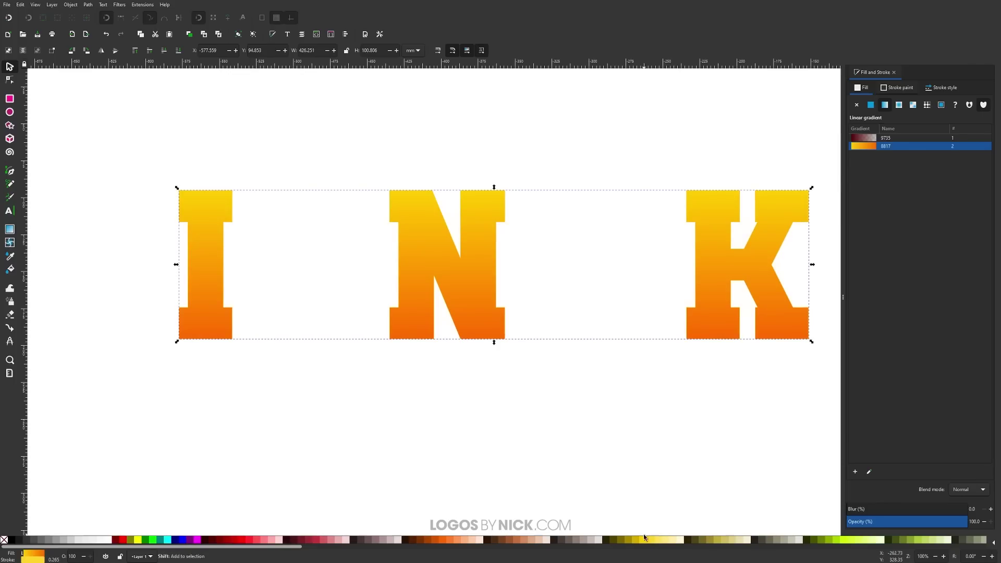
# Remove the fill from the yellow-stroked copy, leaving only its outline over the letters and shadow
pyautogui.keyDown('ctrl'); pyautogui.scroll(8, 386, 352); pyautogui.keyUp('ctrl')
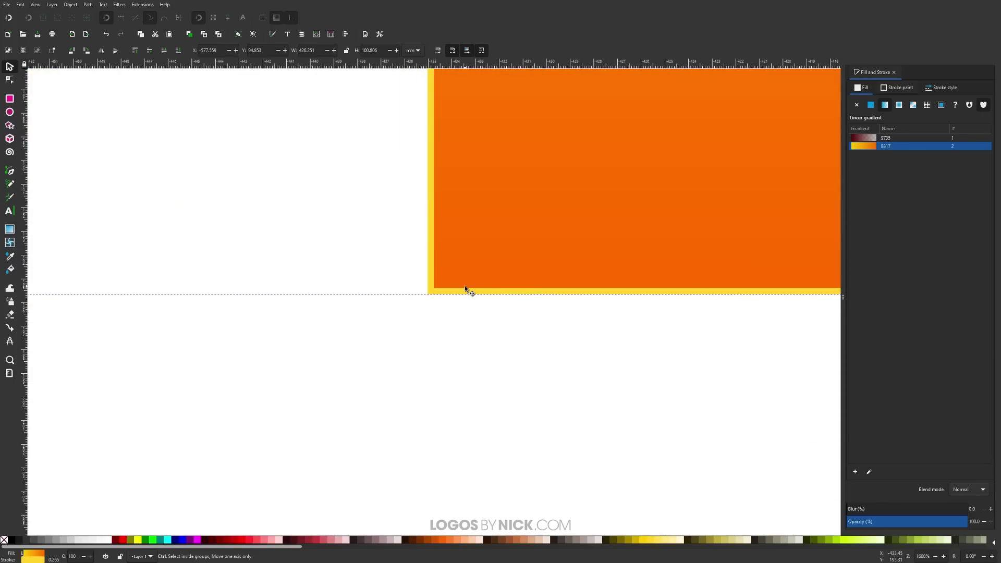
pyautogui.keyDown('ctrl'); pyautogui.scroll(4, 445, 297); pyautogui.keyUp('ctrl')
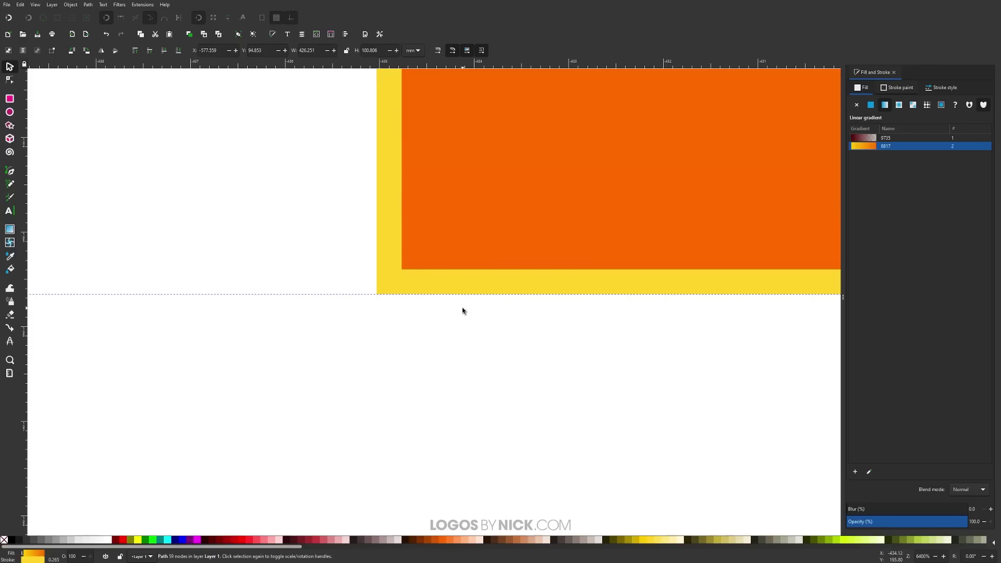
pyautogui.keyDown('ctrl'); pyautogui.scroll(-12, 380, 323); pyautogui.keyUp('ctrl')
pyautogui.keyDown('ctrl'); pyautogui.scroll(4, 359, 330); pyautogui.keyUp('ctrl')
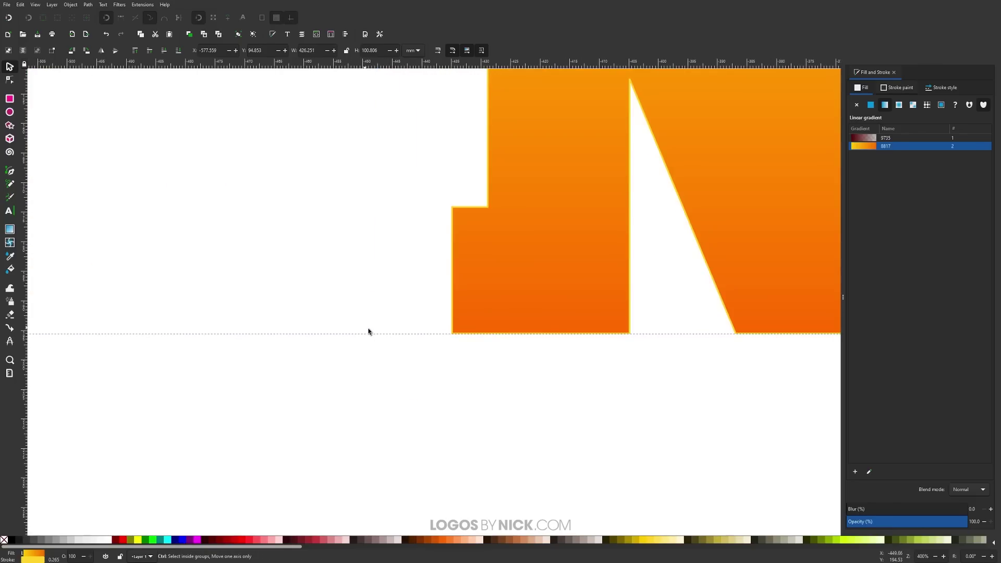
pyautogui.keyDown('ctrl'); pyautogui.scroll(-2, 368, 332); pyautogui.keyUp('ctrl')
pyautogui.scroll(2, 474, 310)
pyautogui.hscroll(-3, 474, 310)
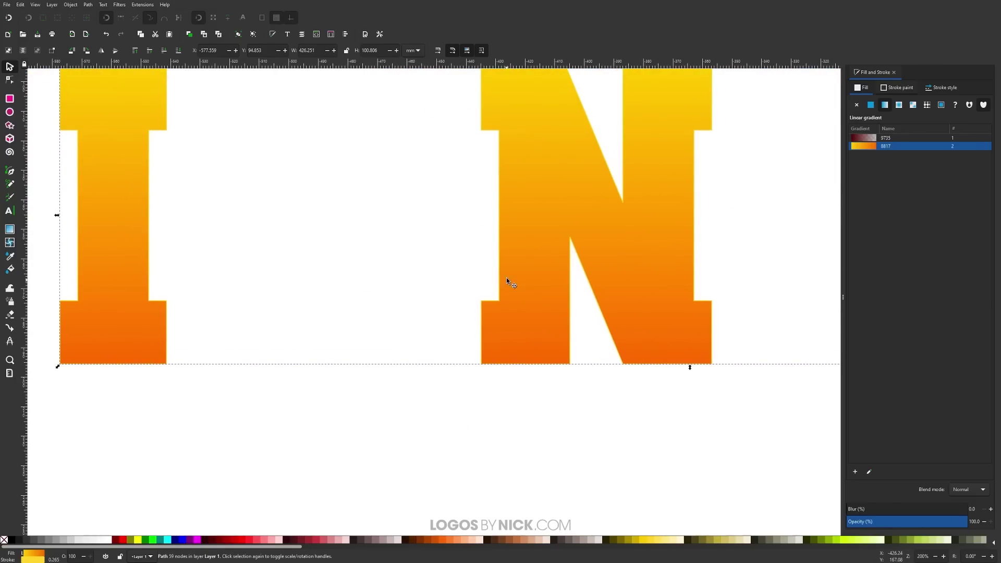
pyautogui.click(3, 539)
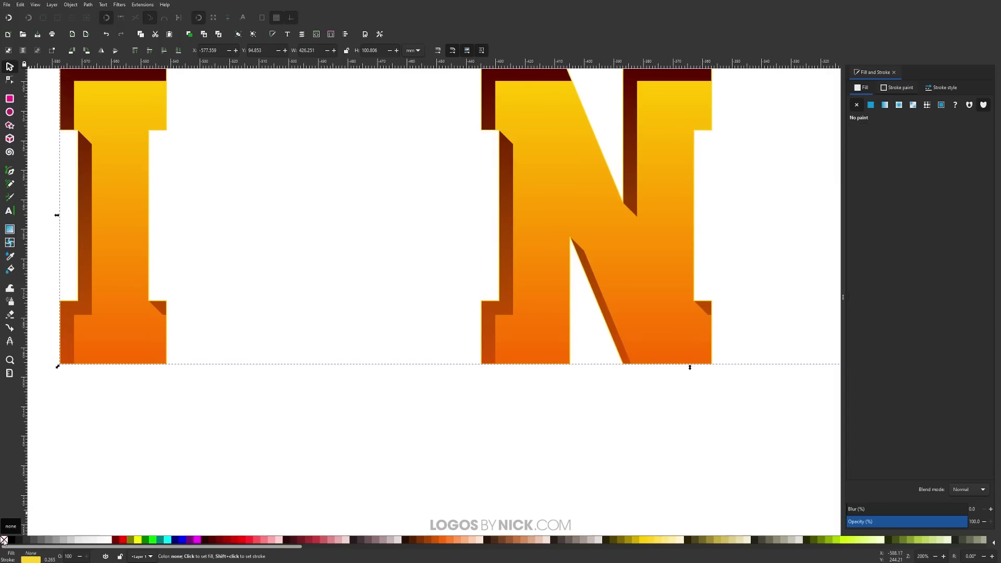
# Set the yellow outline's stroke width to 1.465 mm
pyautogui.click(940, 89)
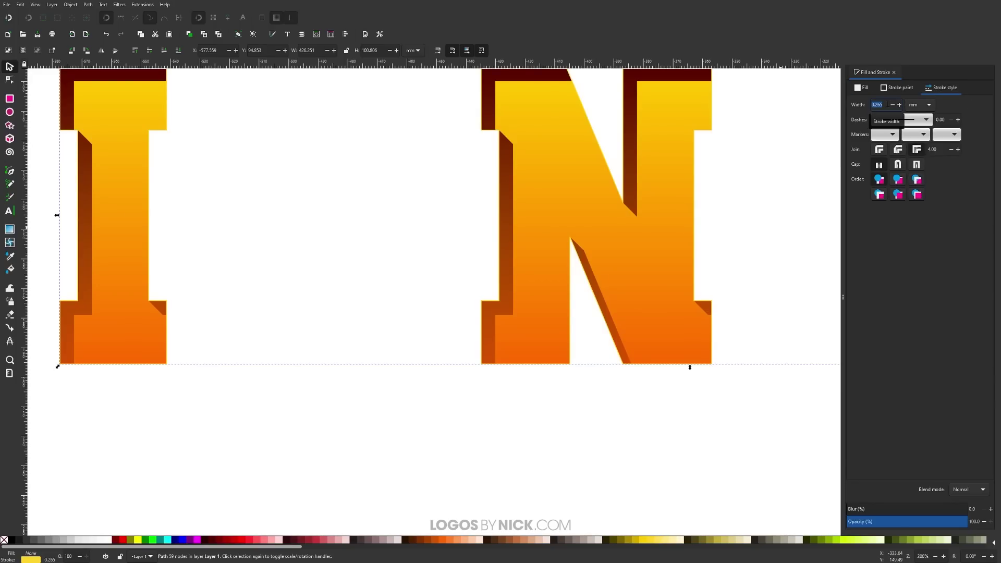
pyautogui.scroll(9, 880, 107)
pyautogui.scroll(3, 880, 107)
pyautogui.scroll(1, 881, 107)
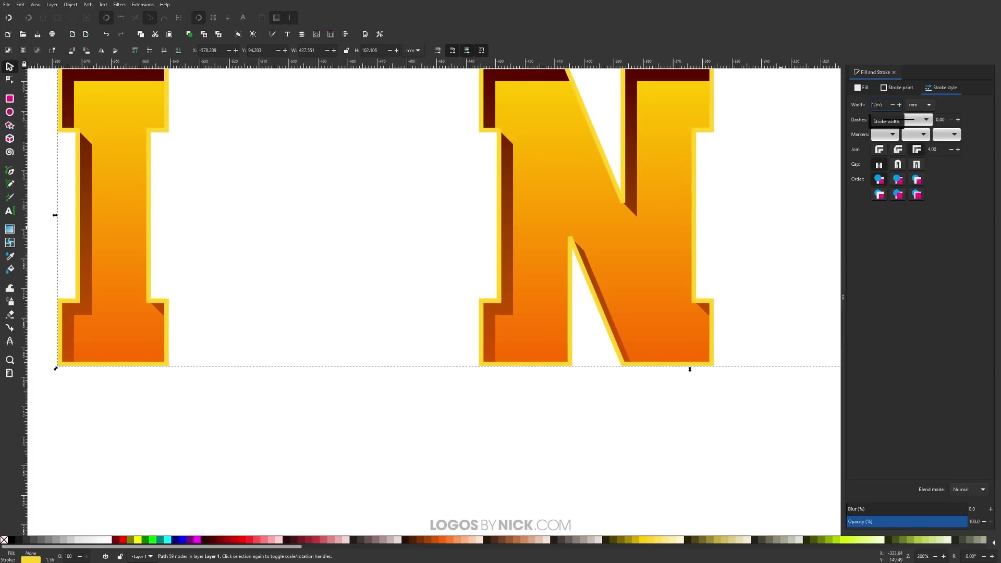
pyautogui.scroll(-1, 880, 107)
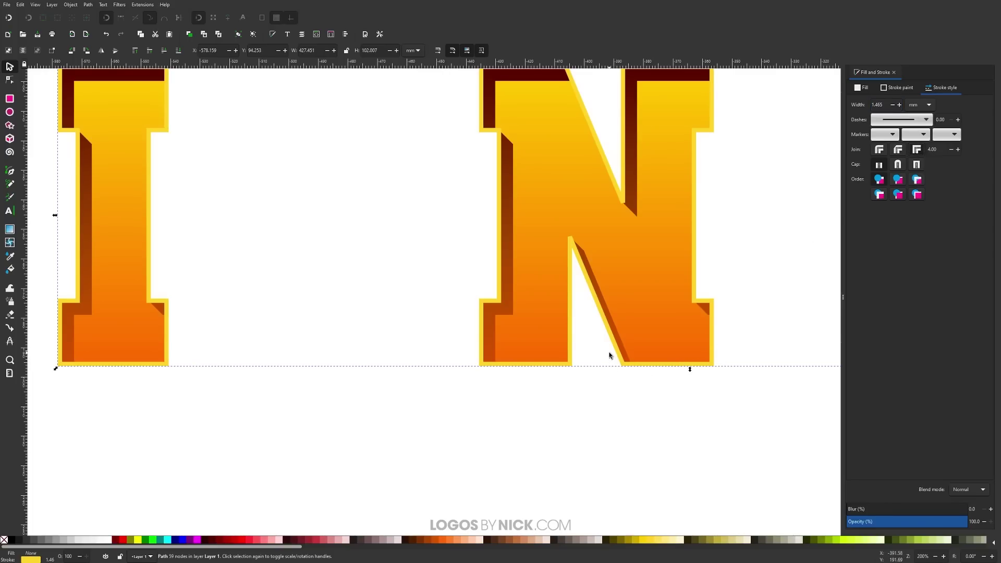
# Convert the yellow outline's stroke to a path
pyautogui.click(71, 5)
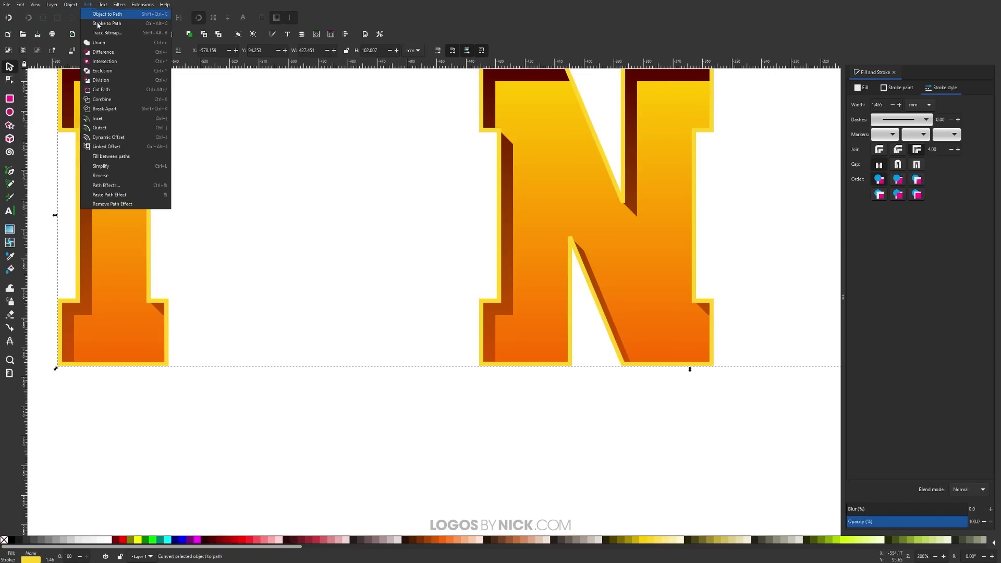
pyautogui.click(99, 24)
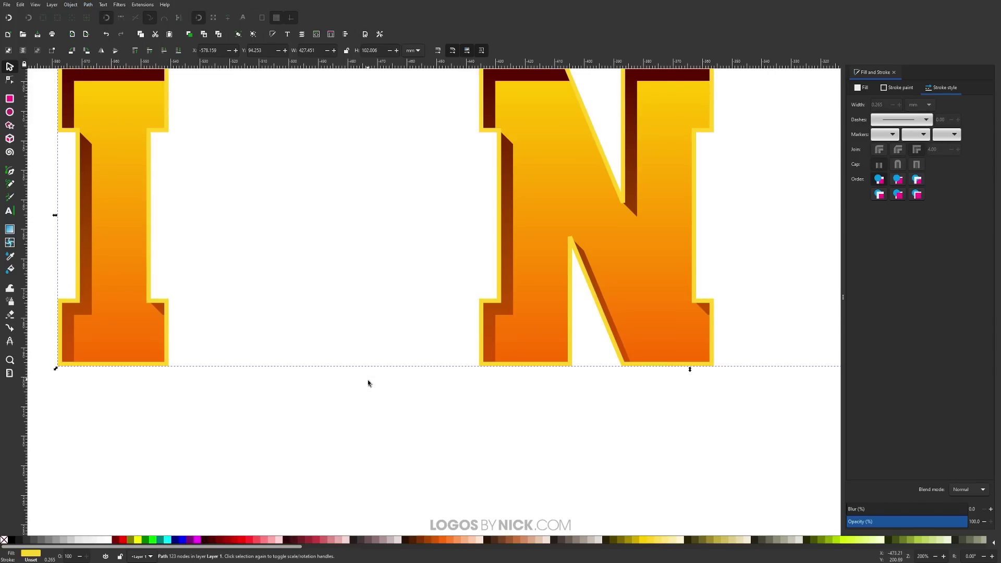
pyautogui.scroll(-5, 368, 384)
pyautogui.scroll(3, 368, 384)
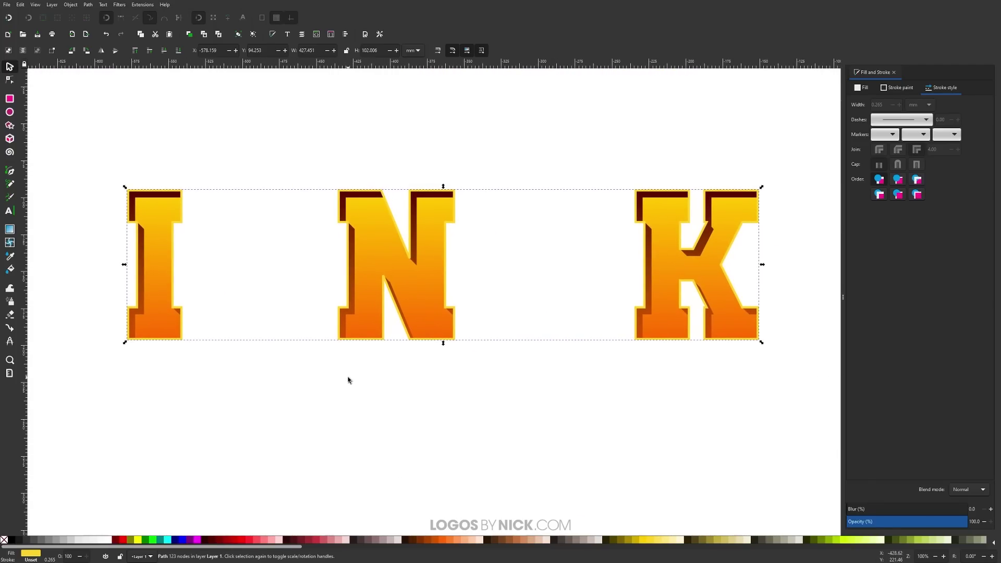
# Duplicate the yellow outline, color the copy bright green, and nudge it diagonally about 7.9 mm right and 7.9 mm down
pyautogui.press('ctrl')
pyautogui.click(154, 541)
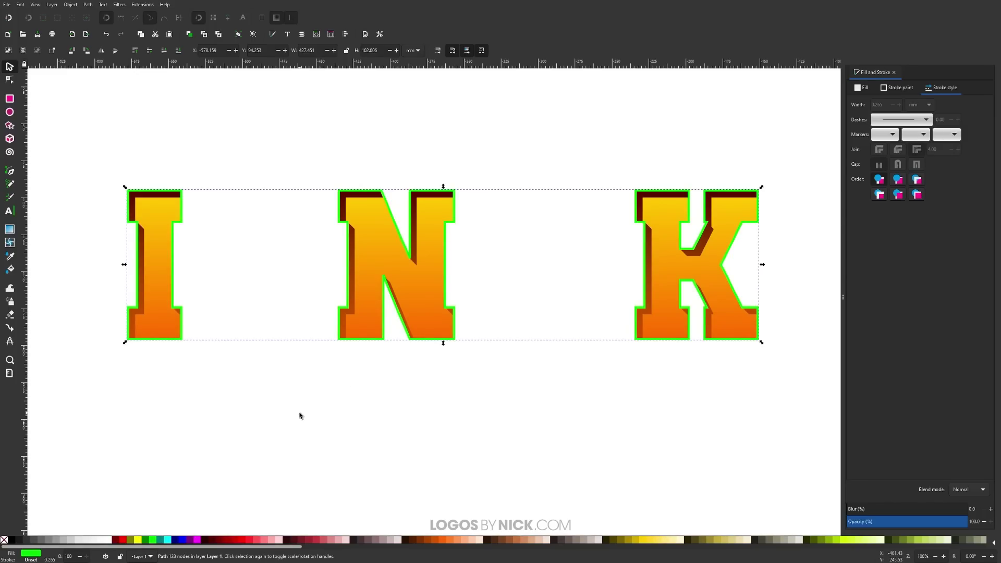
pyautogui.press('Right')
pyautogui.press('Down')
pyautogui.press('Down')
pyautogui.press('Right')
pyautogui.press('Down')
pyautogui.press('Down')
pyautogui.press('Right')
pyautogui.press('Right')
pyautogui.press('Down')
pyautogui.press('Right')
pyautogui.press('Down')
pyautogui.press('Right')
pyautogui.press('Down')
pyautogui.press('Right')
pyautogui.press('Down')
pyautogui.press('Right')
pyautogui.press('Down')
pyautogui.press('Right')
pyautogui.press('Down')
pyautogui.press('Right')
pyautogui.press('Down')
pyautogui.press('Right')
pyautogui.press('Down')
pyautogui.press('Right')
pyautogui.press('Down')
pyautogui.press('Right')
pyautogui.press('Down')
pyautogui.press('Right')
pyautogui.press('Right')
pyautogui.press('Down')
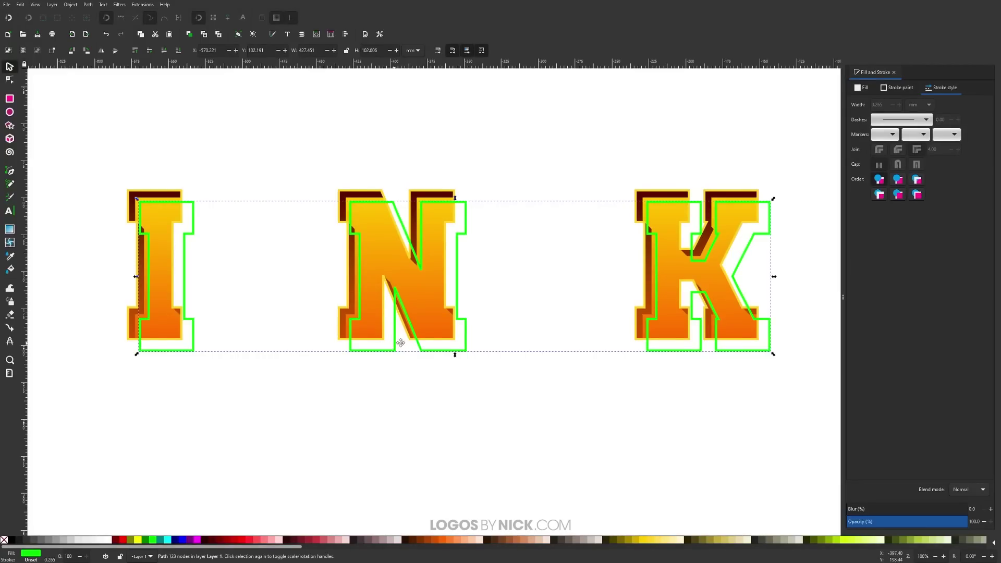
# Duplicate the green outline, color the copy orange, and place it about 27 mm left of and 10 mm below the green one
pyautogui.moveTo(400, 343); pyautogui.dragTo(412, 341)
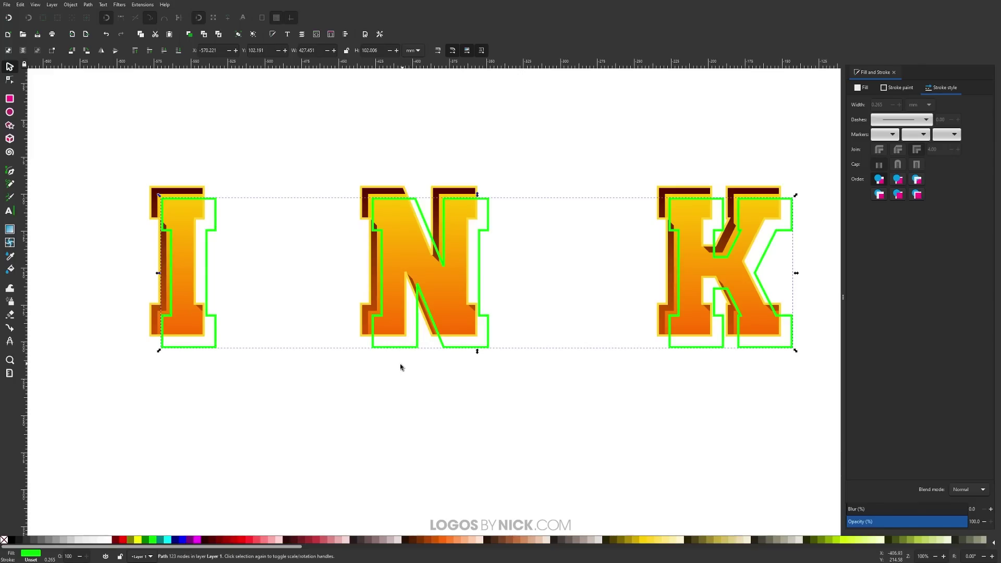
pyautogui.click(124, 540)
pyautogui.moveTo(212, 323); pyautogui.dragTo(176, 332)
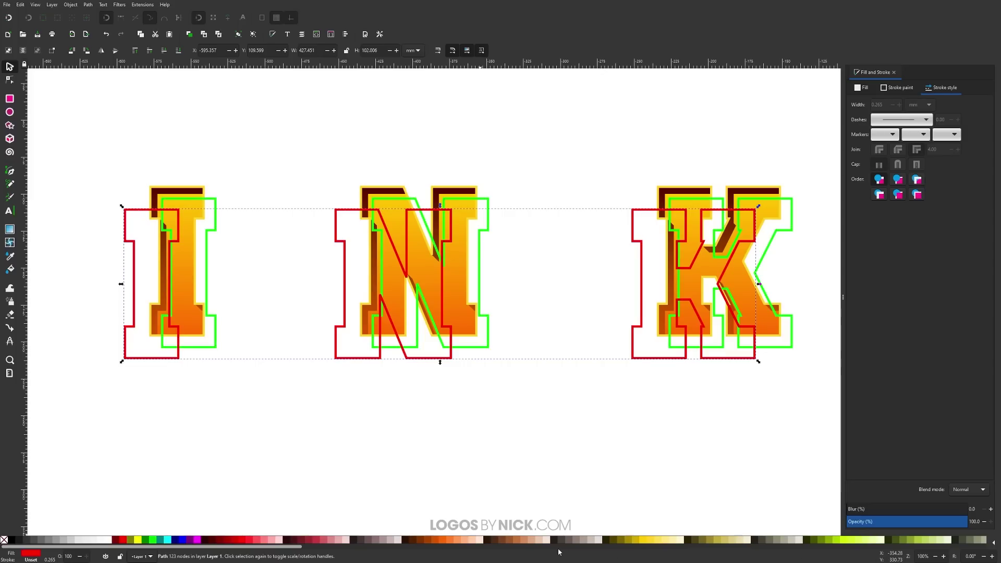
pyautogui.click(447, 540)
pyautogui.moveTo(361, 358); pyautogui.dragTo(363, 359)
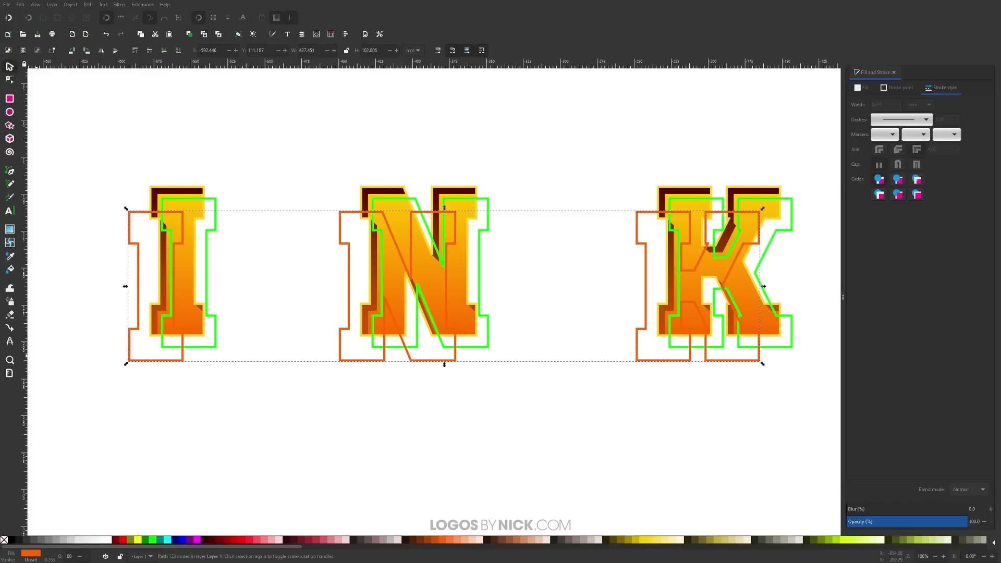
pyautogui.moveTo(181, 362); pyautogui.dragTo(173, 366)
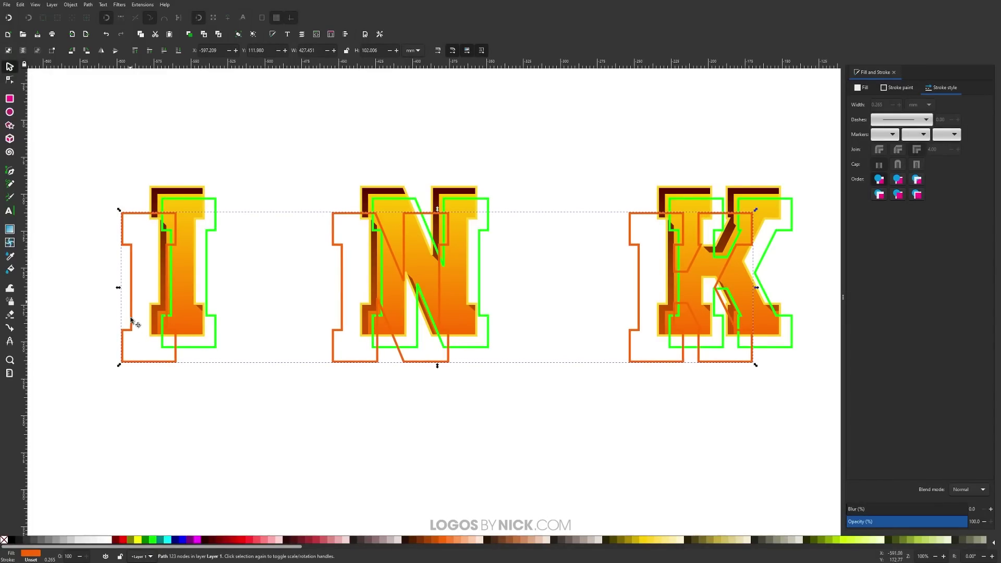
# Extrude between the yellow and green outlines in Polygons mode
pyautogui.scroll(4, 155, 347)
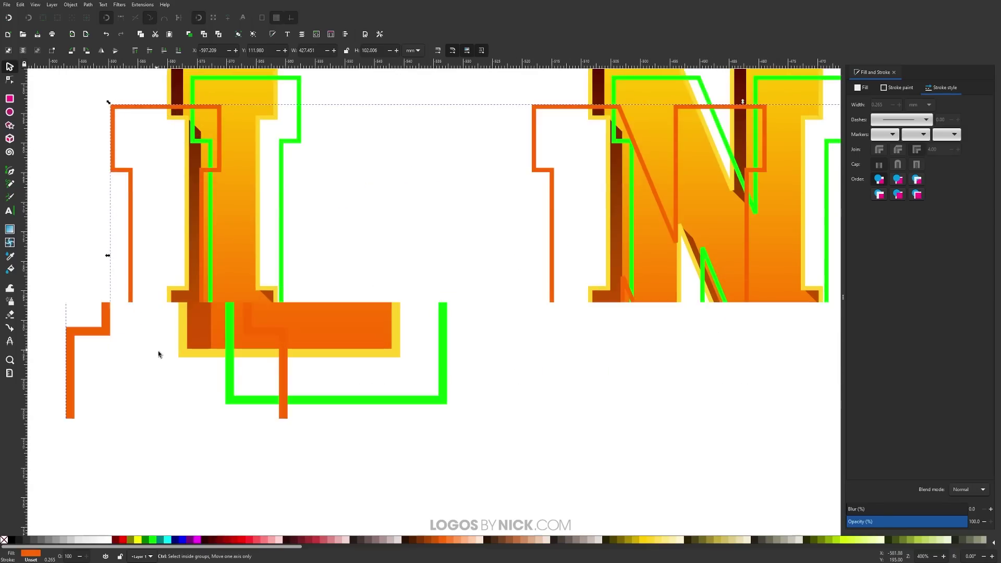
pyautogui.click(183, 343)
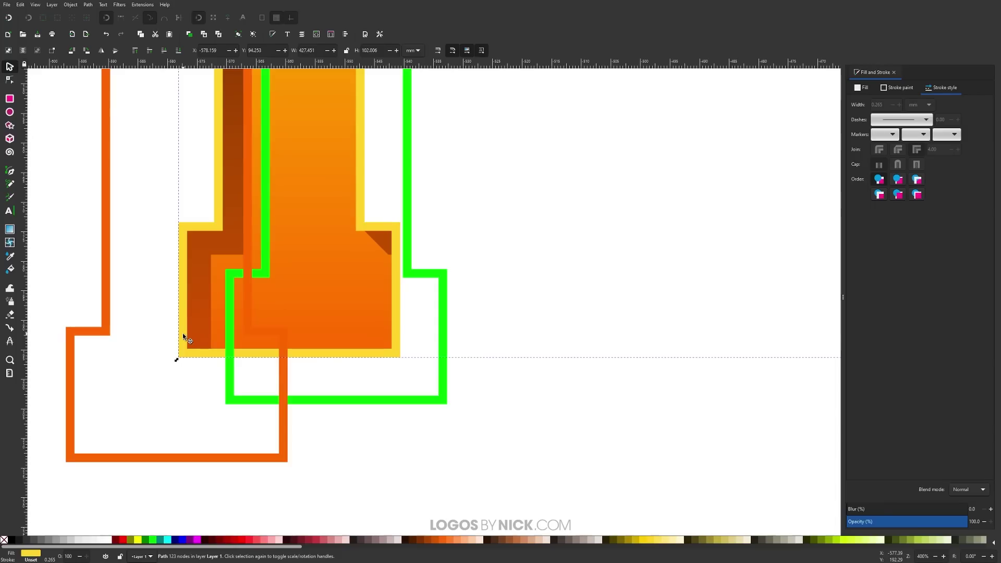
pyautogui.keyDown('shift'); pyautogui.click(235, 399); pyautogui.keyUp('shift')
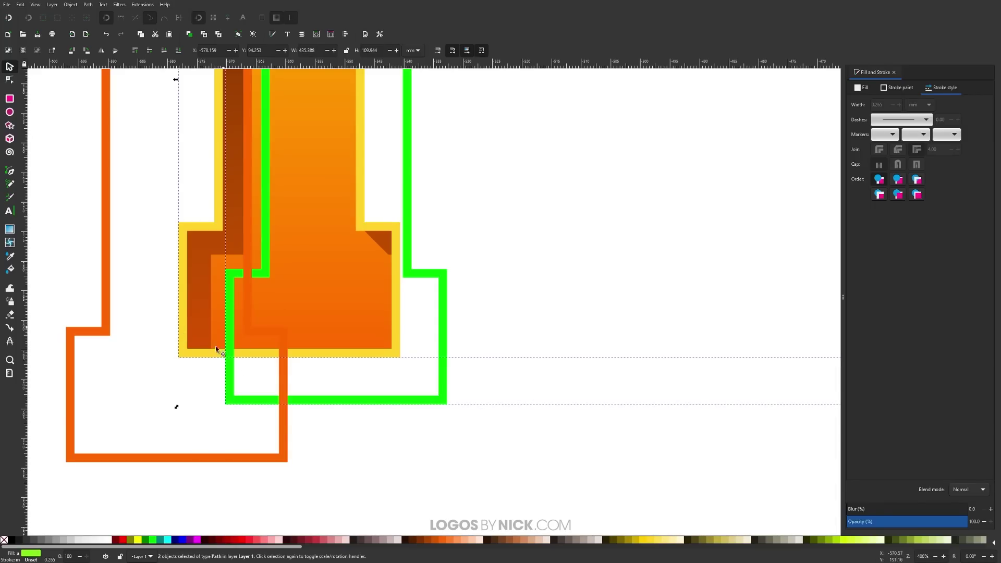
pyautogui.click(141, 6)
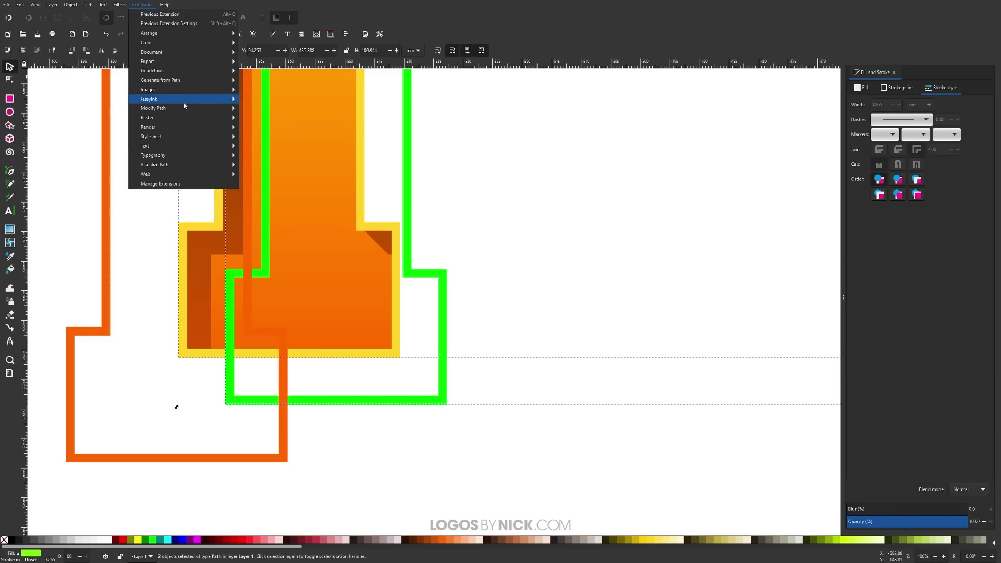
pyautogui.moveTo(183, 81)
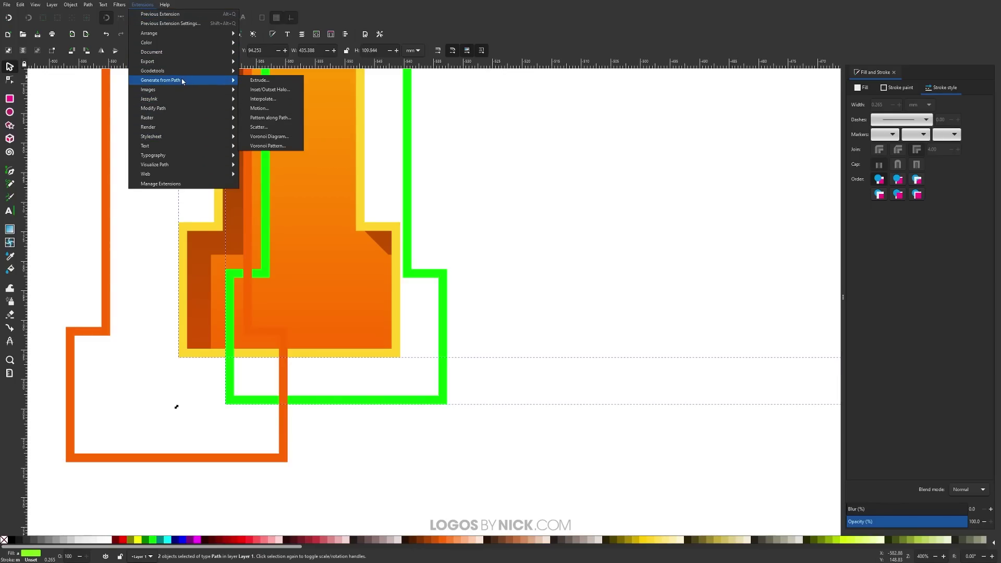
pyautogui.click(262, 80)
pyautogui.click(157, 161)
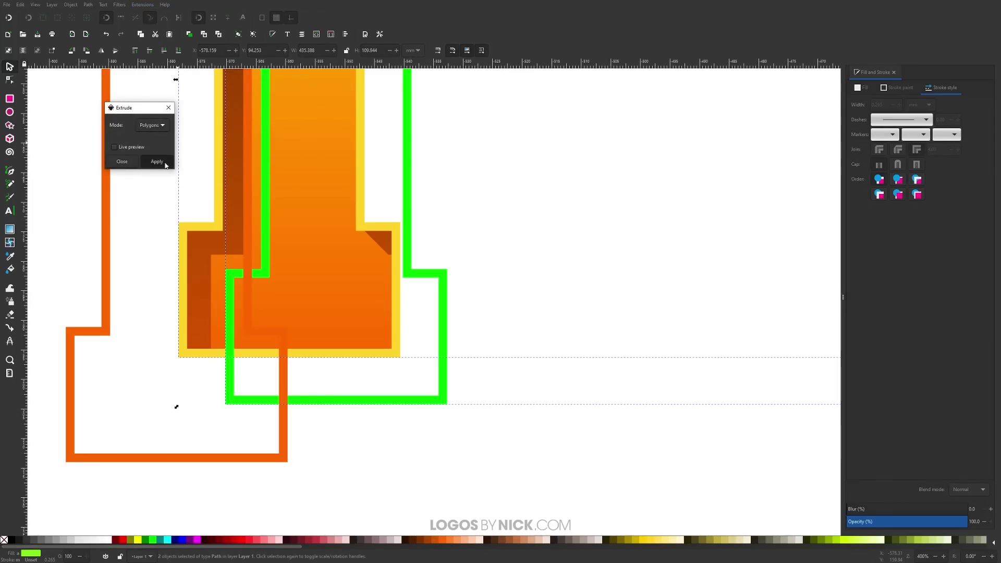
pyautogui.click(169, 107)
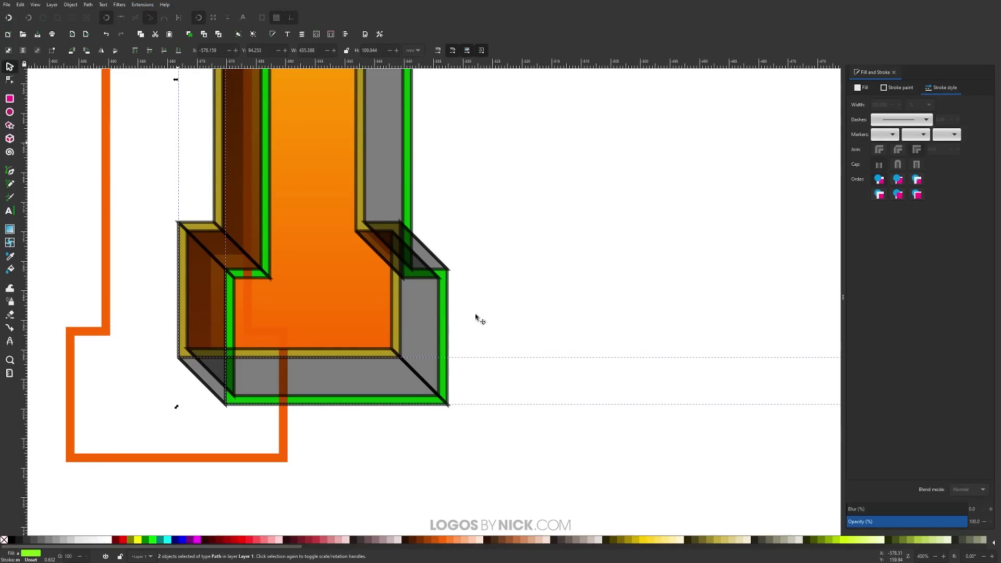
# Ungroup the extrusion between the yellow and green outlines and unite its pieces into a single path
pyautogui.keyDown('ctrl'); pyautogui.scroll(-2, 400, 417); pyautogui.keyUp('ctrl')
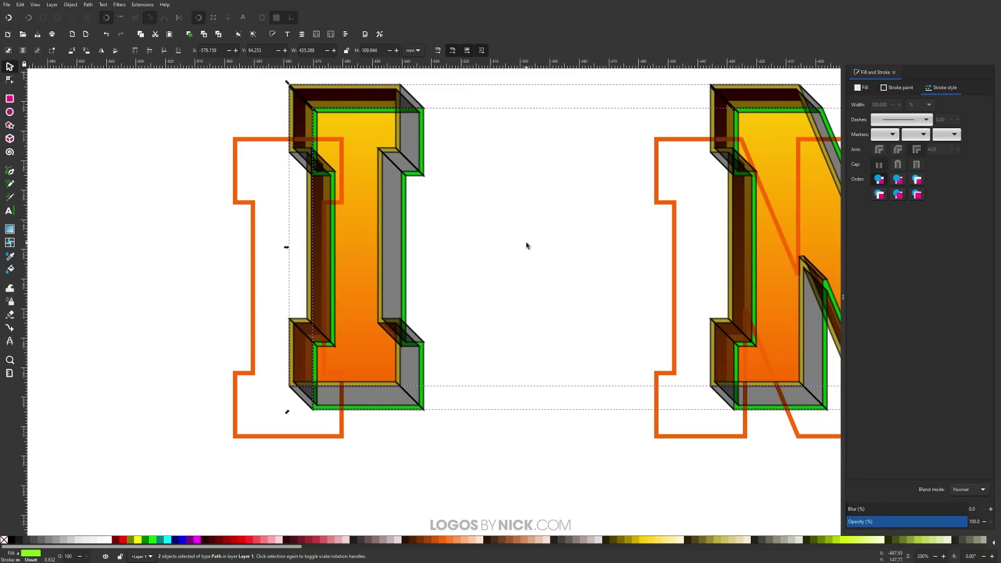
pyautogui.click(359, 486)
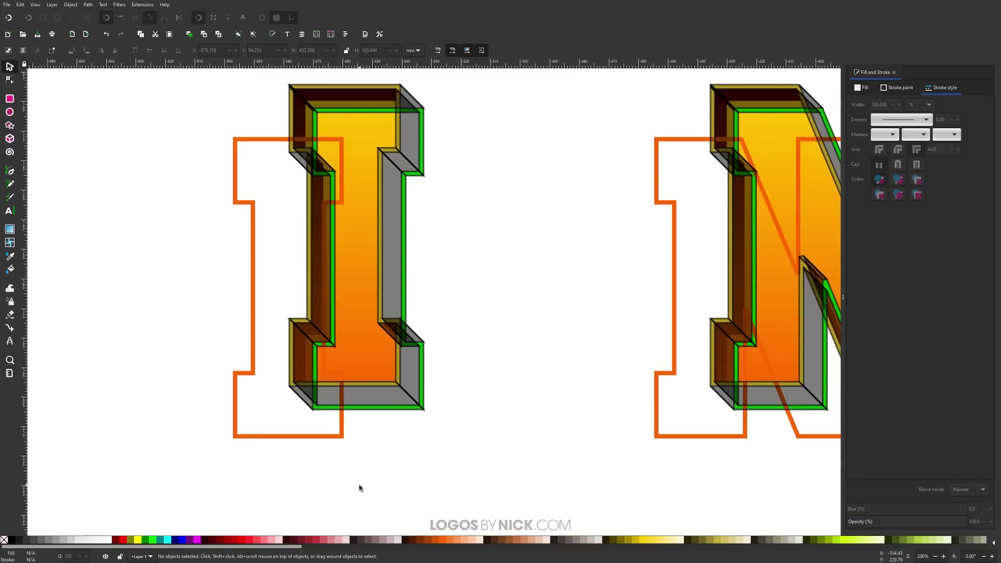
pyautogui.click(304, 352)
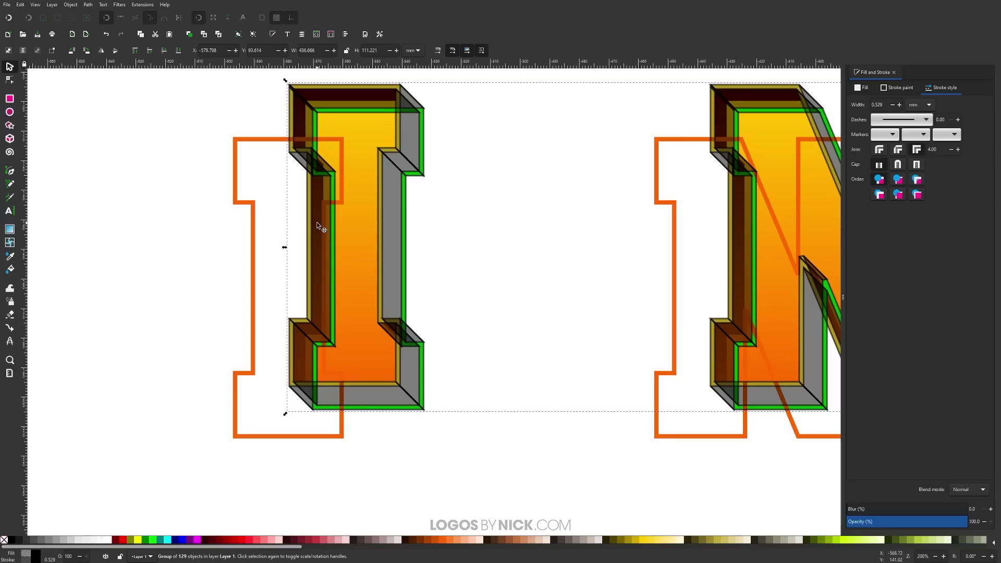
pyautogui.click(73, 6)
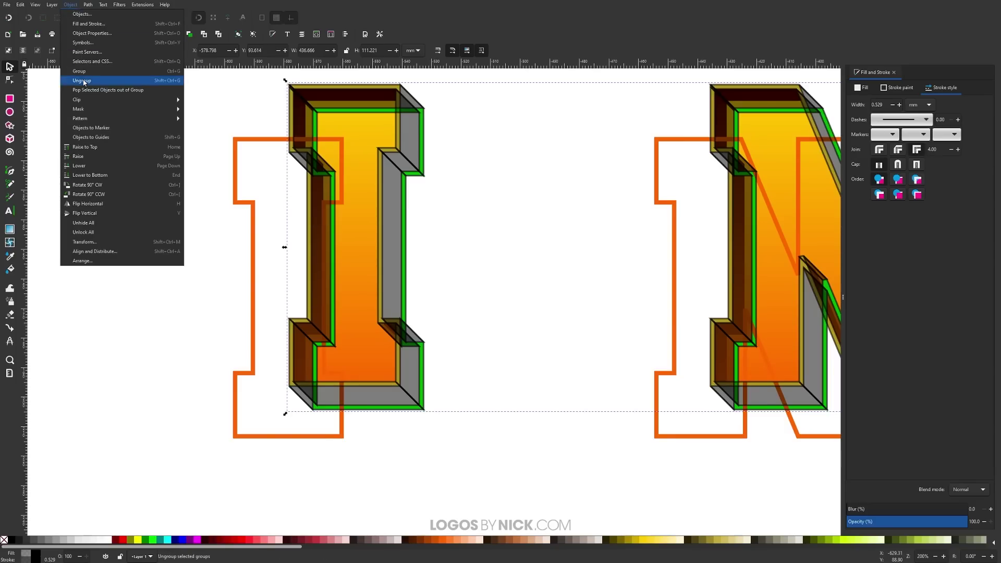
pyautogui.click(85, 80)
pyautogui.click(88, 4)
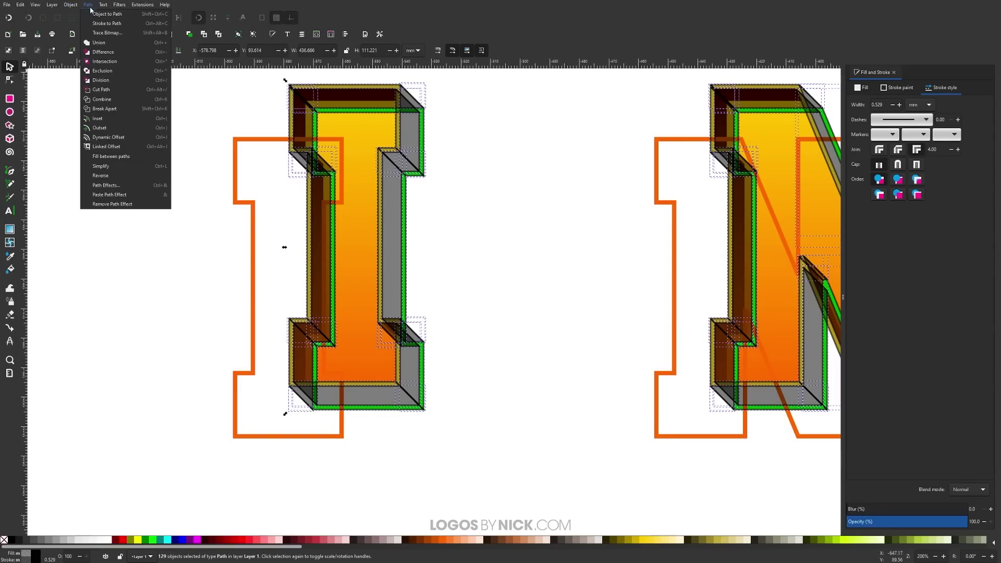
pyautogui.click(103, 44)
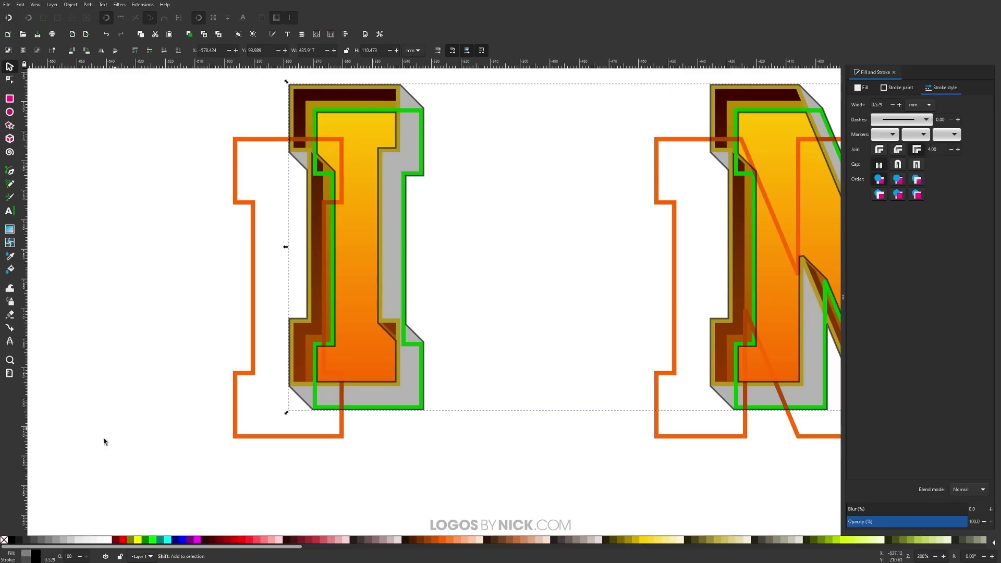
# Give the united extrusion a fully opaque dark red fill (#501616) without a stroke and send it behind all other objects
pyautogui.keyDown('shift'); pyautogui.click(4, 540); pyautogui.keyUp('shift')
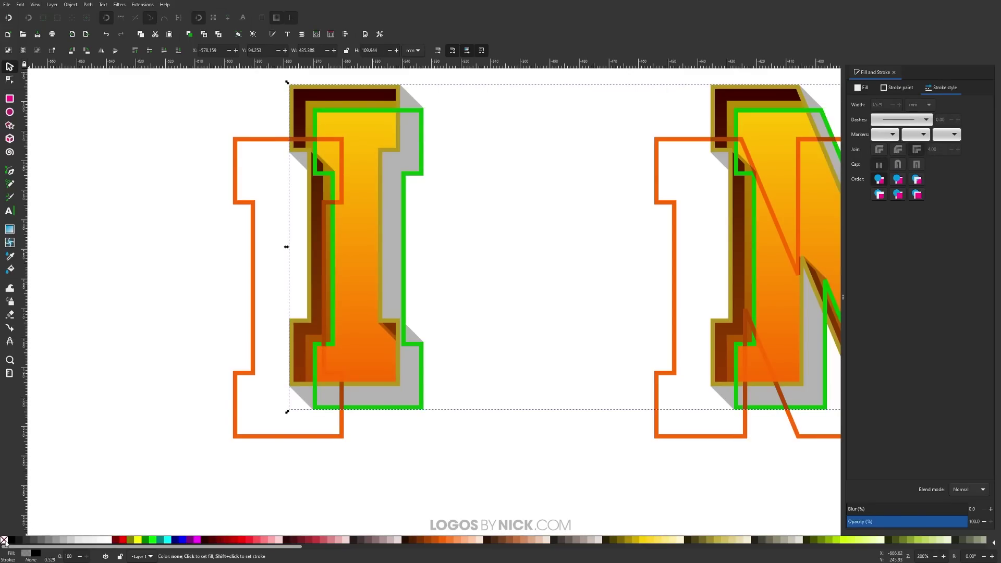
pyautogui.click(861, 88)
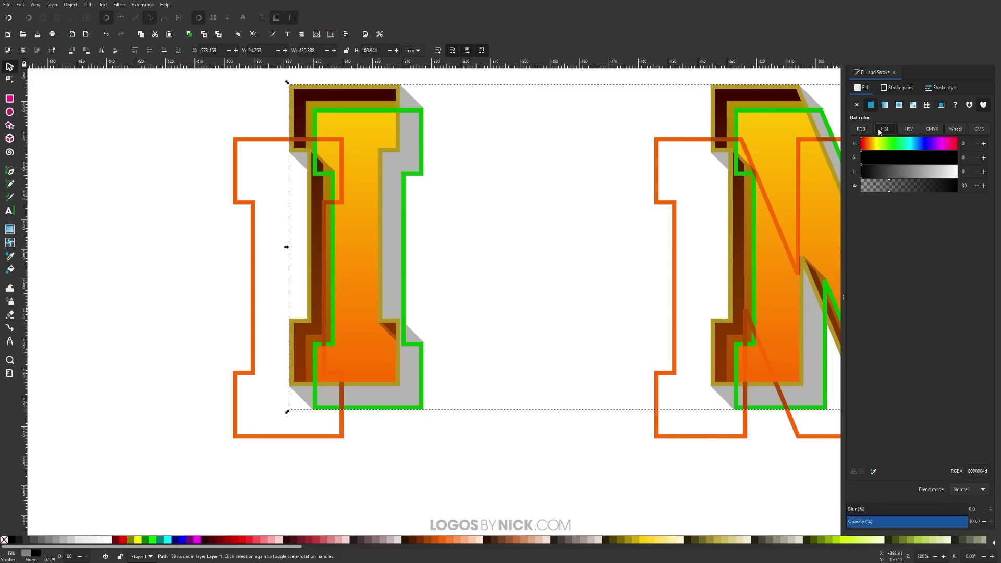
pyautogui.moveTo(889, 192); pyautogui.dragTo(997, 193)
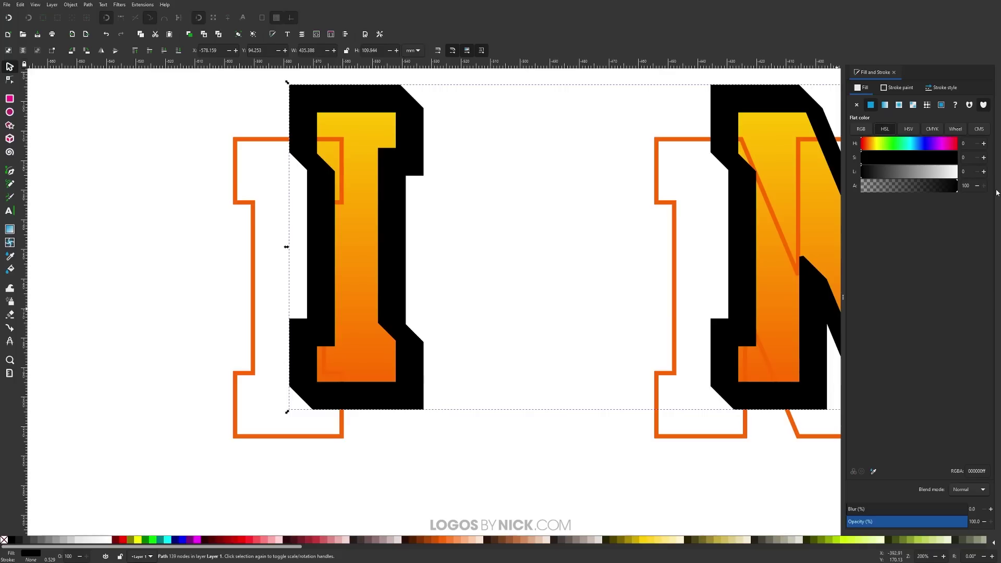
pyautogui.click(179, 55)
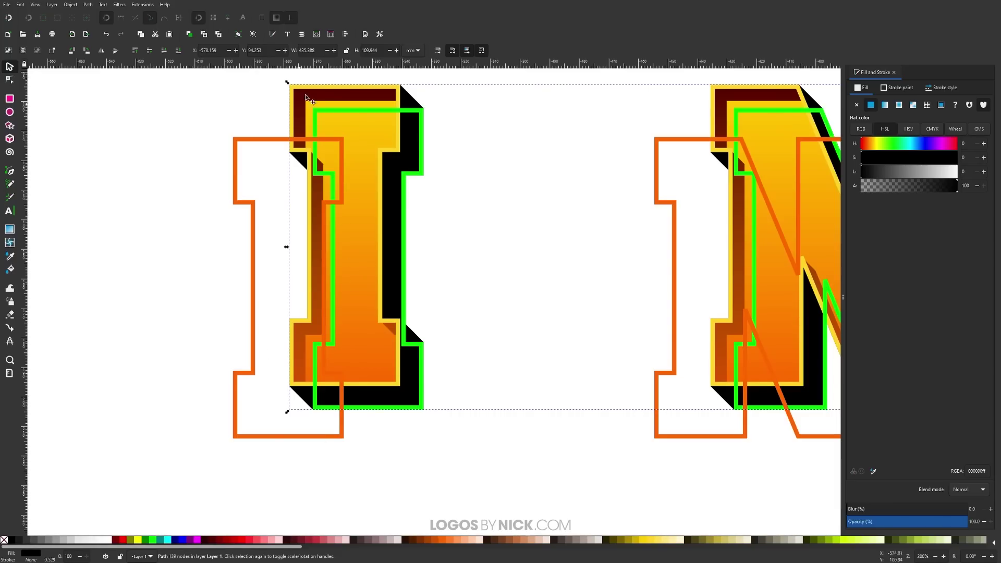
pyautogui.click(293, 542)
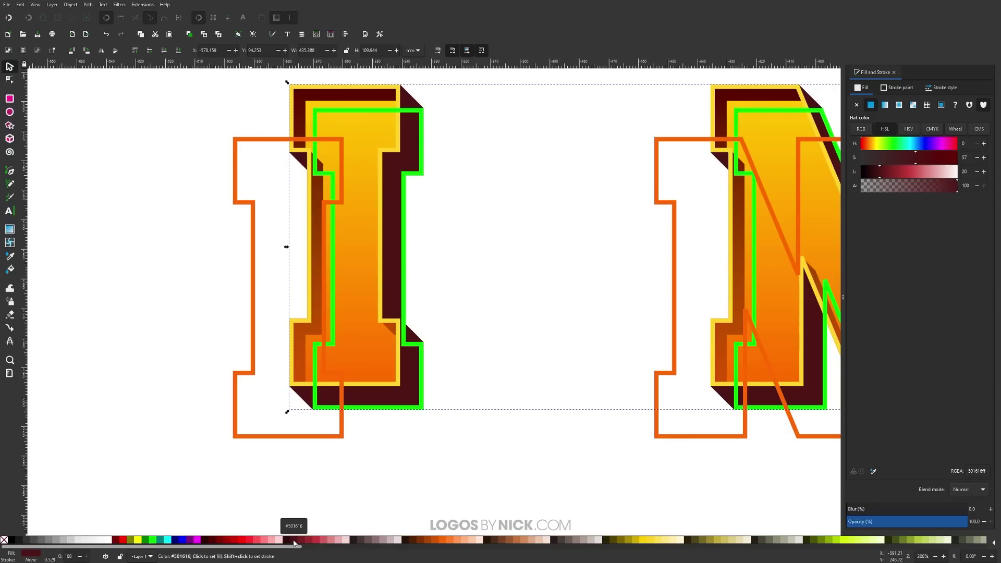
# Extrude between the orange and green outlines in Polygons mode
pyautogui.click(239, 371)
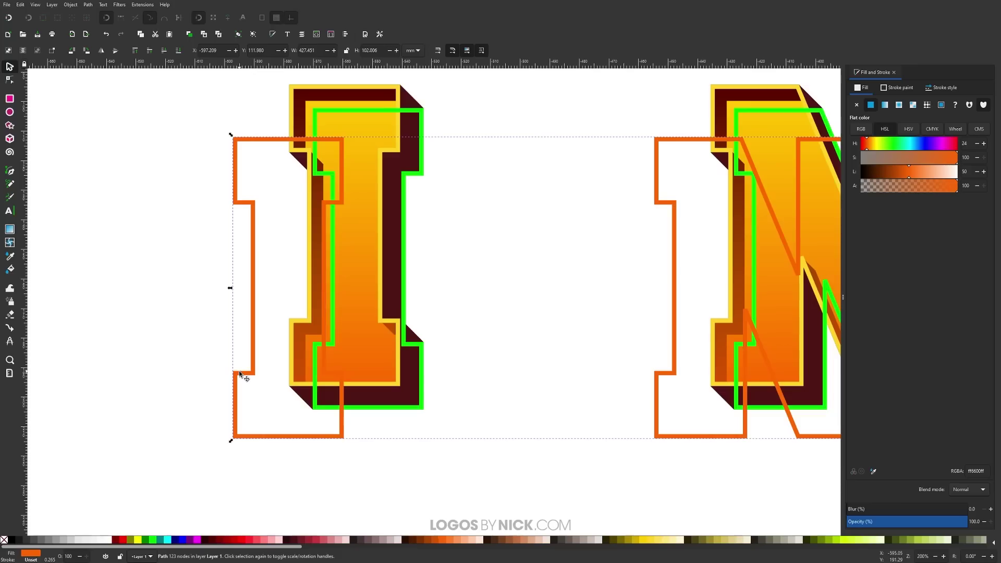
pyautogui.keyDown('shift'); pyautogui.click(415, 411); pyautogui.keyUp('shift')
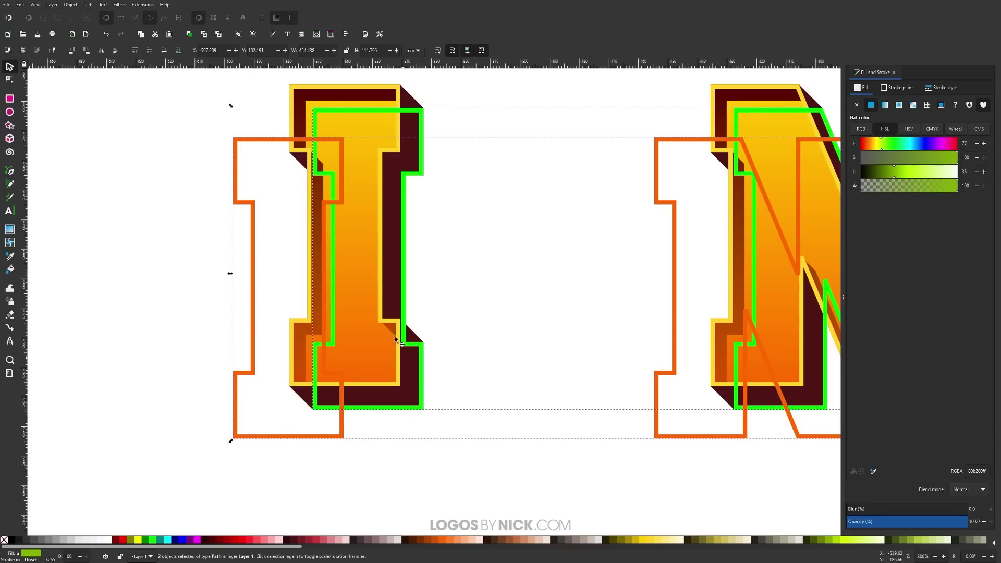
pyautogui.click(140, 5)
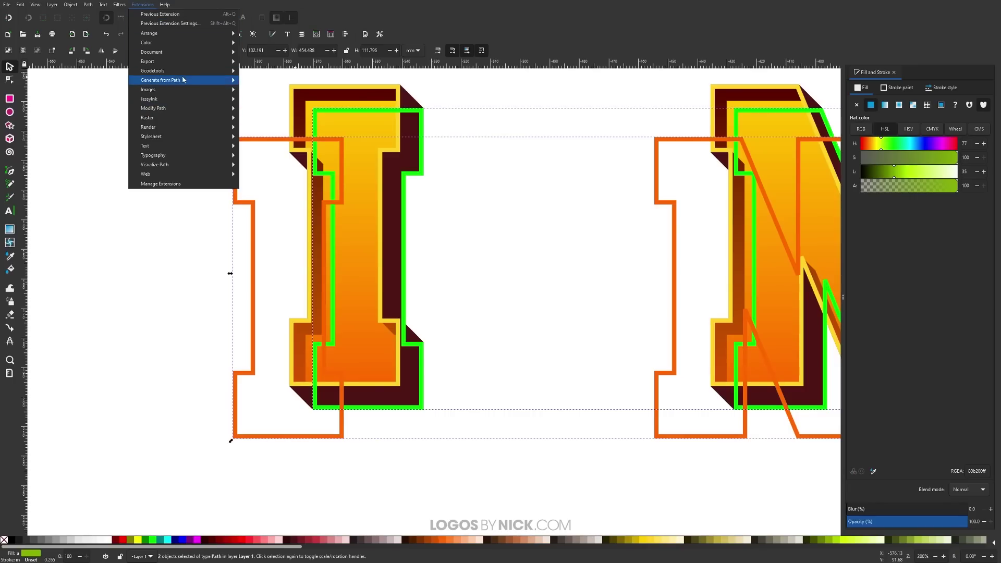
pyautogui.moveTo(183, 79)
pyautogui.click(266, 82)
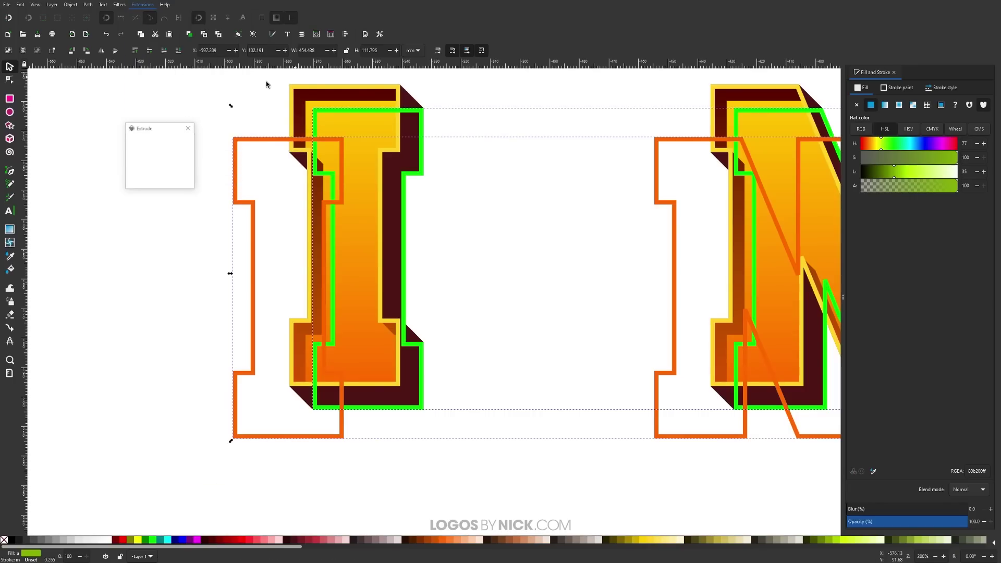
pyautogui.click(177, 182)
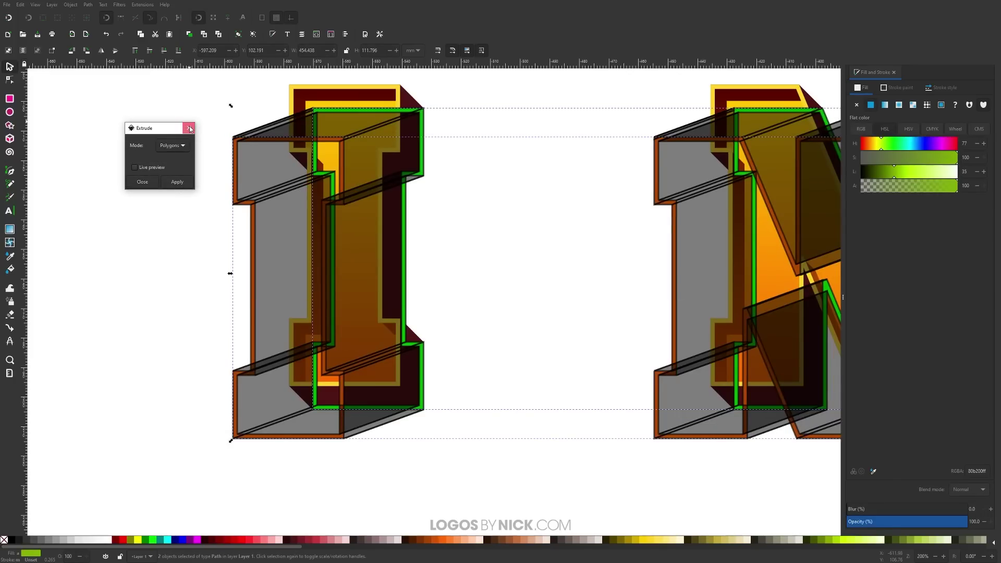
pyautogui.click(189, 128)
# Ungroup the extrusion between the orange and green outlines and unite its pieces into a single path
pyautogui.click(187, 276)
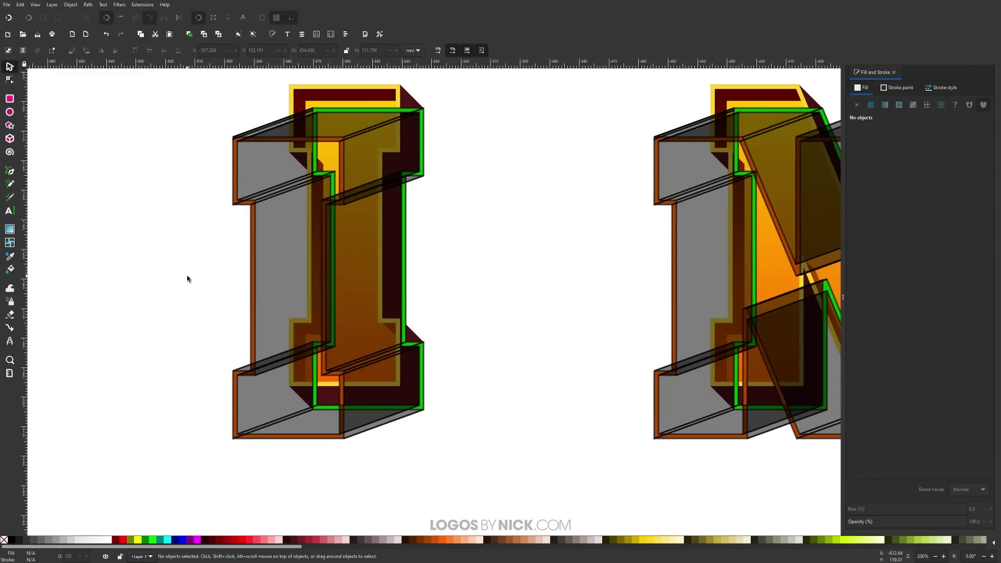
pyautogui.click(286, 240)
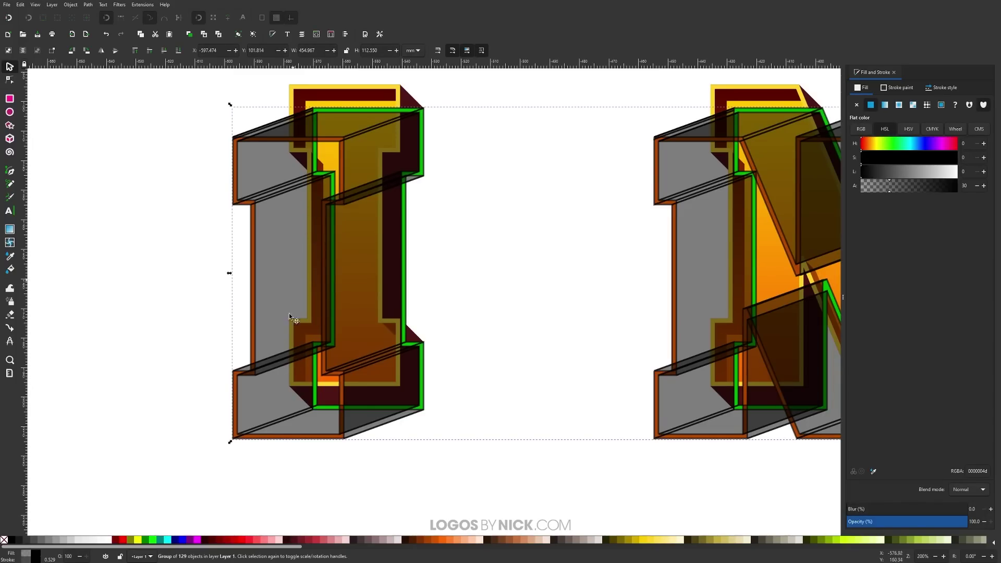
pyautogui.click(73, 7)
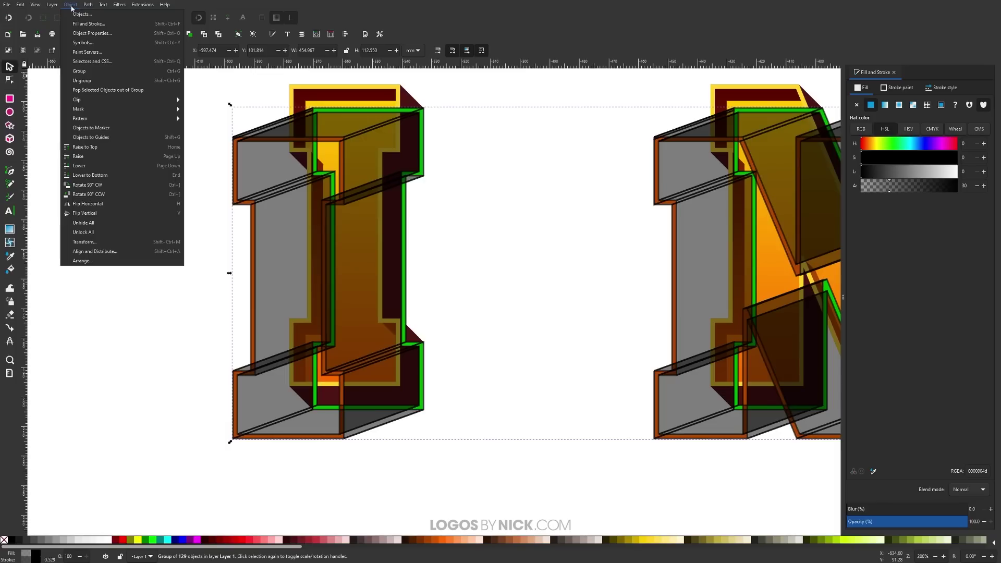
pyautogui.click(97, 82)
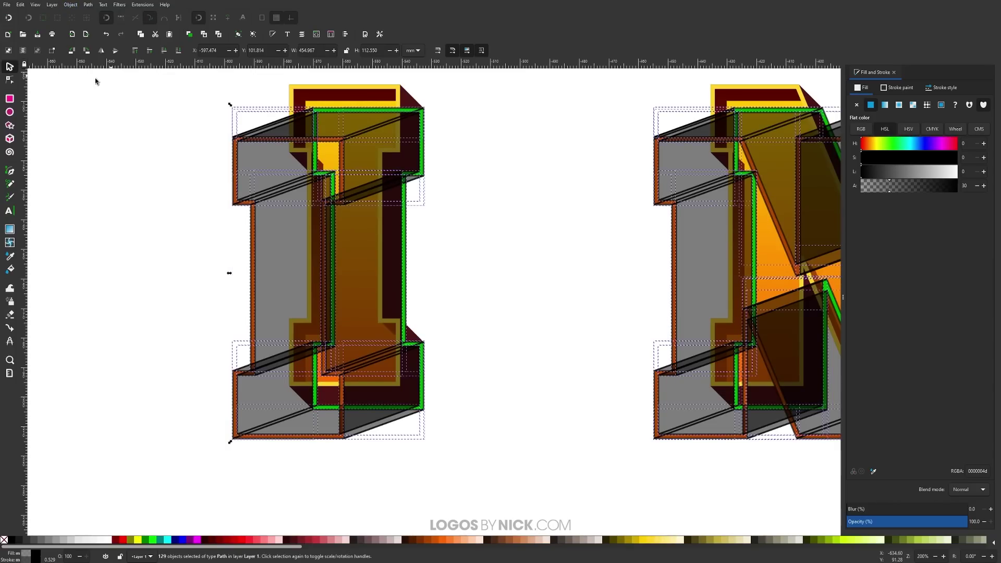
pyautogui.click(88, 5)
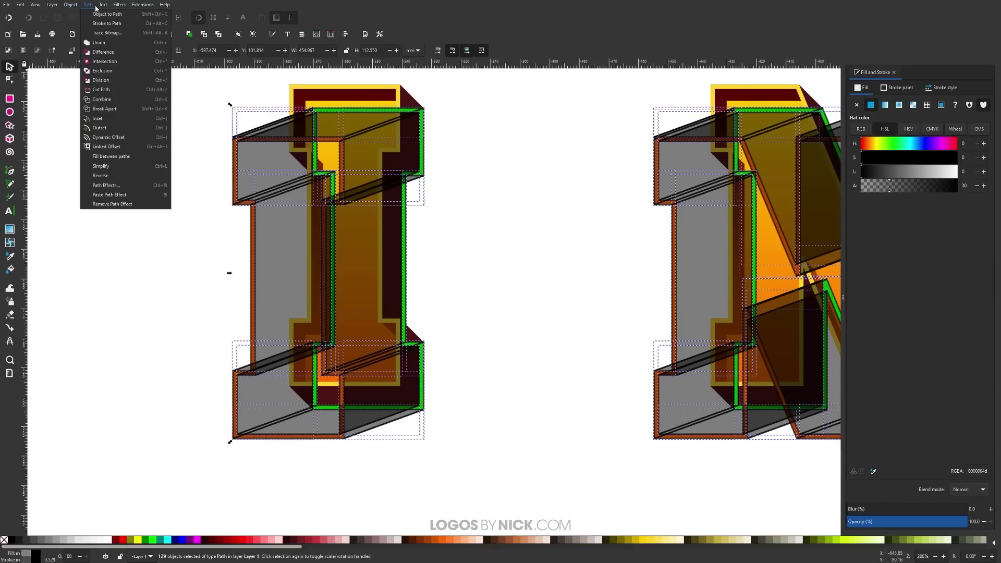
pyautogui.click(102, 43)
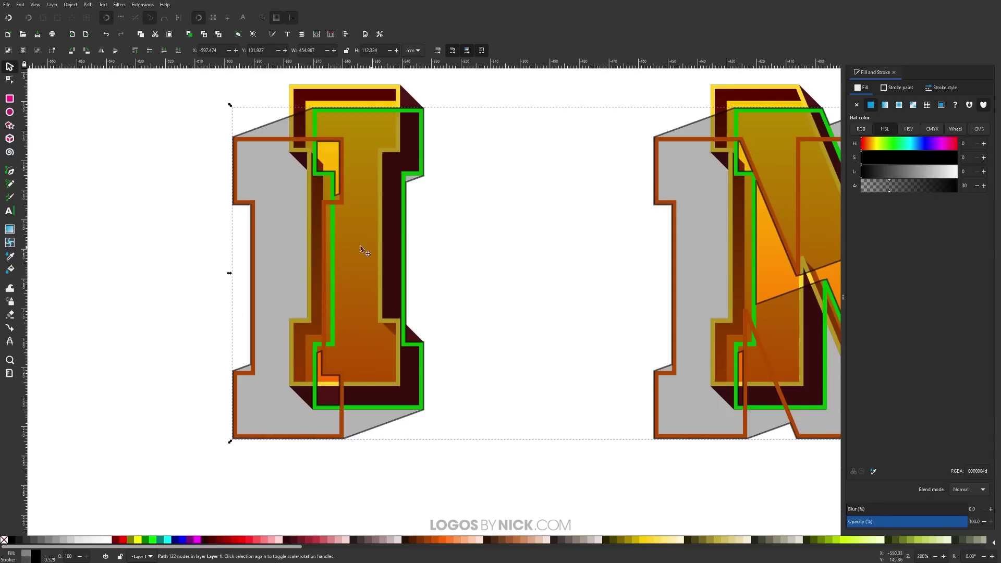
# Make the united shape a solid black, strokeless shadow behind all other objects, with its opacity at about 20%
pyautogui.keyDown('shift'); pyautogui.click(4, 540); pyautogui.keyUp('shift')
pyautogui.moveTo(892, 186); pyautogui.dragTo(957, 186)
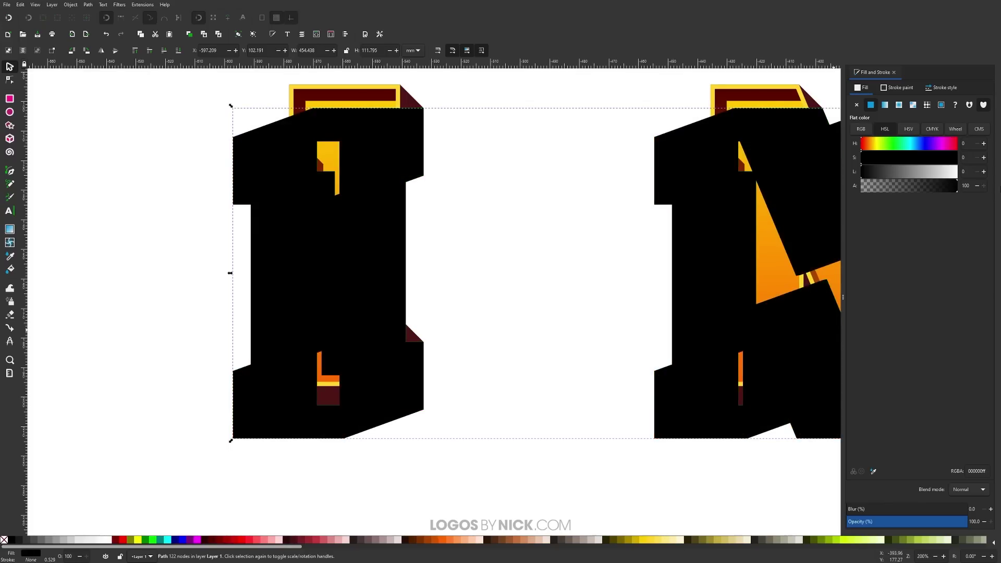
pyautogui.click(179, 51)
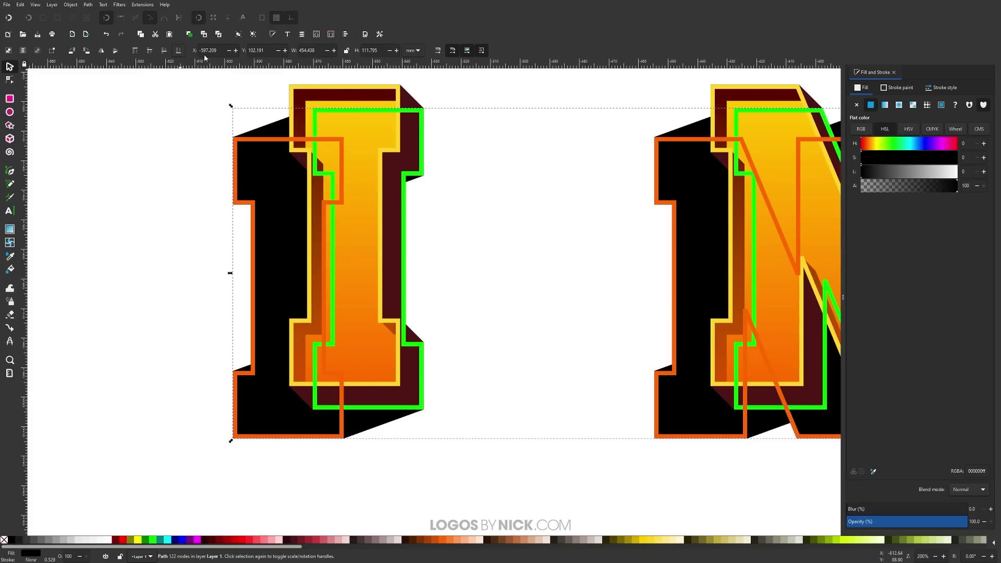
pyautogui.moveTo(948, 527); pyautogui.dragTo(870, 519)
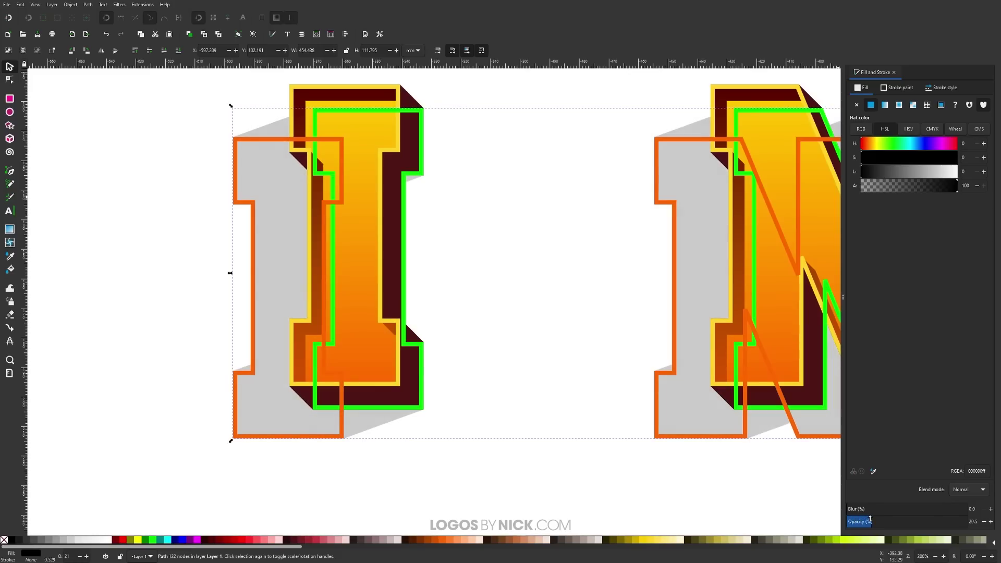
# Delete the orange outline from the artwork
pyautogui.click(162, 212)
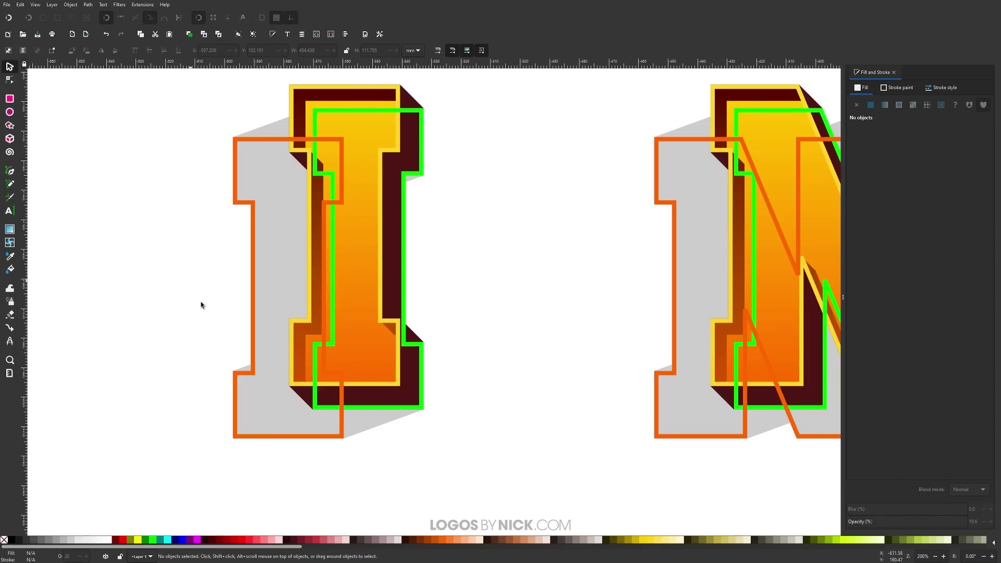
pyautogui.moveTo(239, 374); pyautogui.dragTo(147, 305)
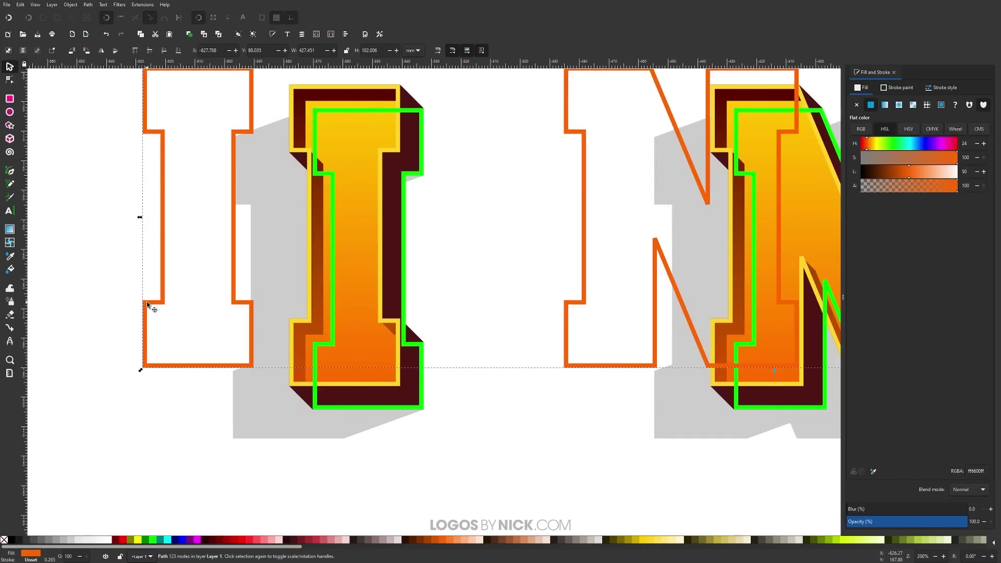
pyautogui.press('Delete')
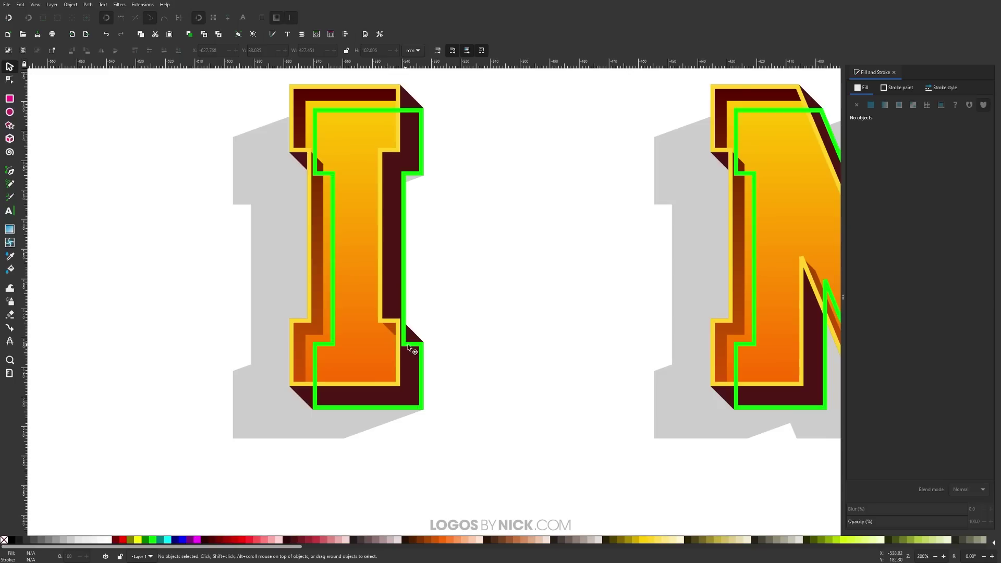
# Move the green outline away from the letters and delete it
pyautogui.moveTo(421, 346); pyautogui.dragTo(214, 422)
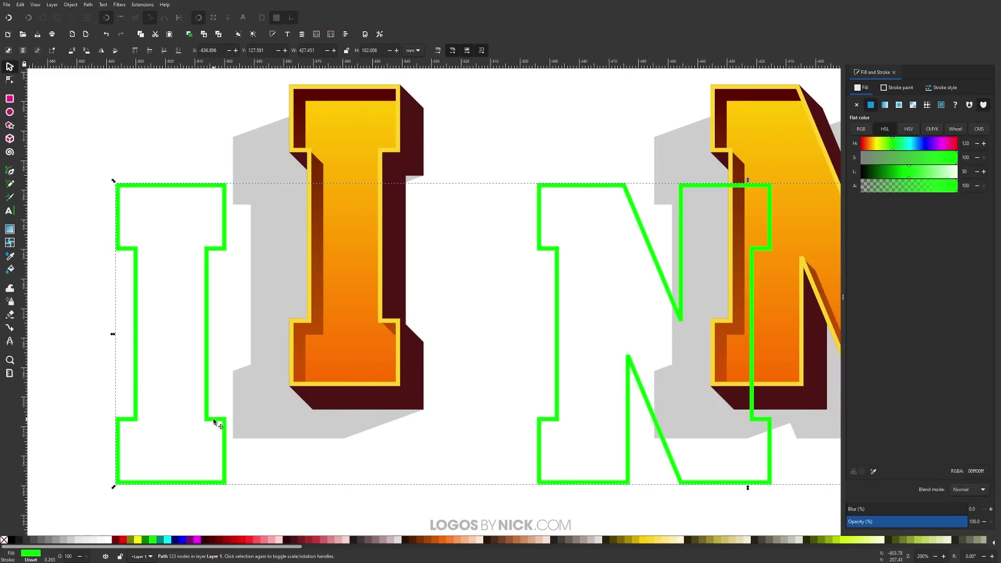
pyautogui.press('Delete')
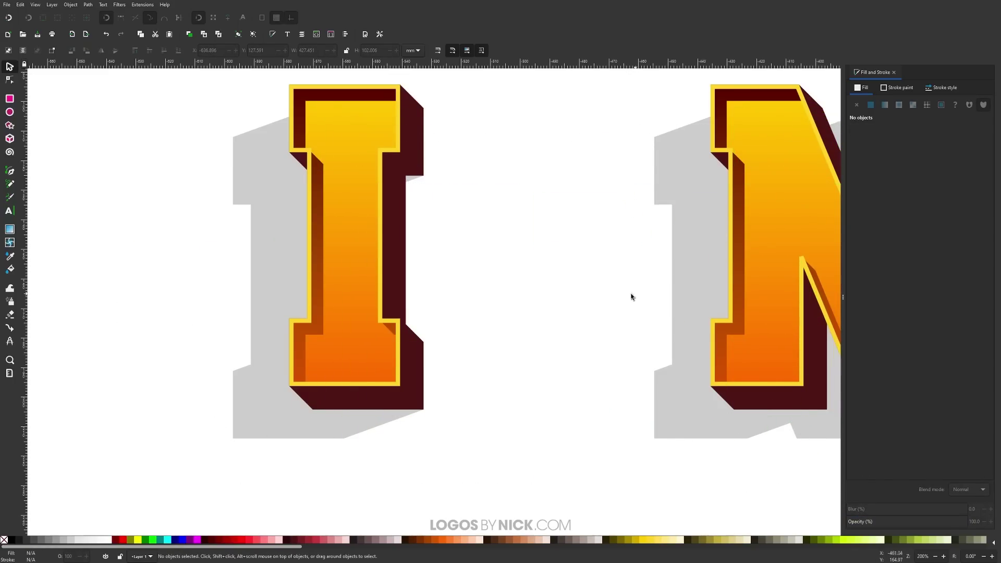
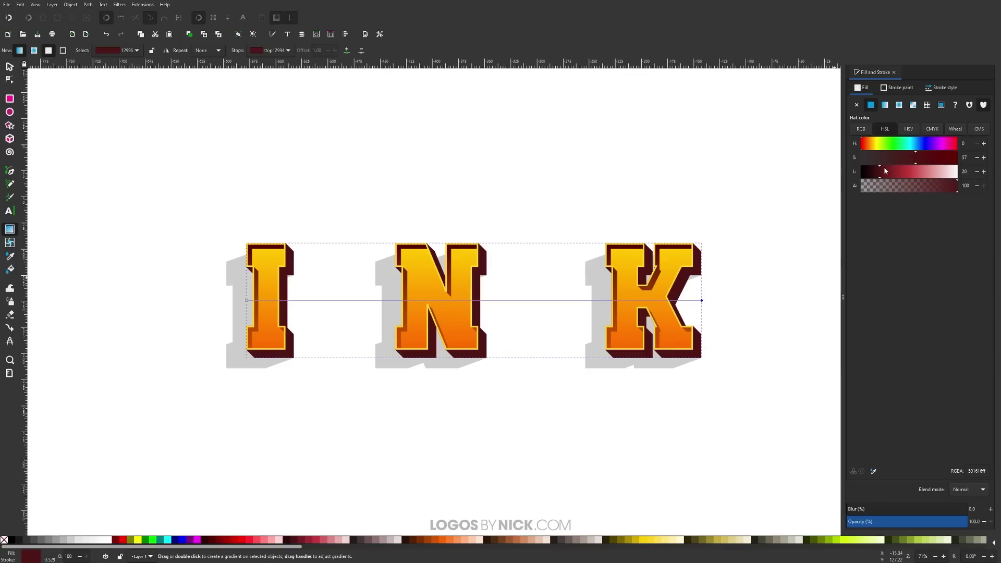
# Set the extrusion gradient's end colour to lightness 39 and run the gradient vertically, dark at the letters' tops to lighter red at their bases
pyautogui.moveTo(887, 170); pyautogui.dragTo(902, 172)
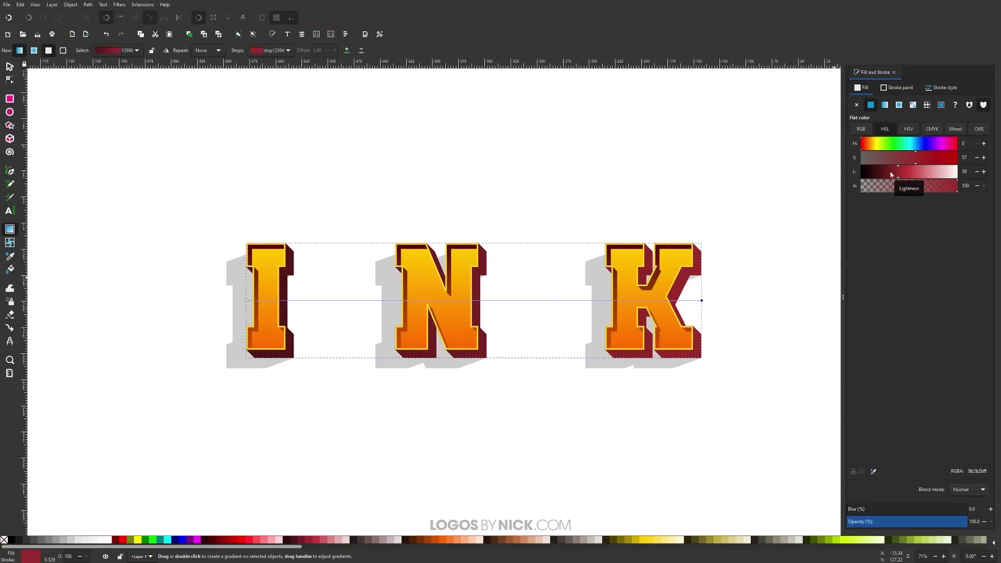
pyautogui.moveTo(702, 302); pyautogui.dragTo(289, 353)
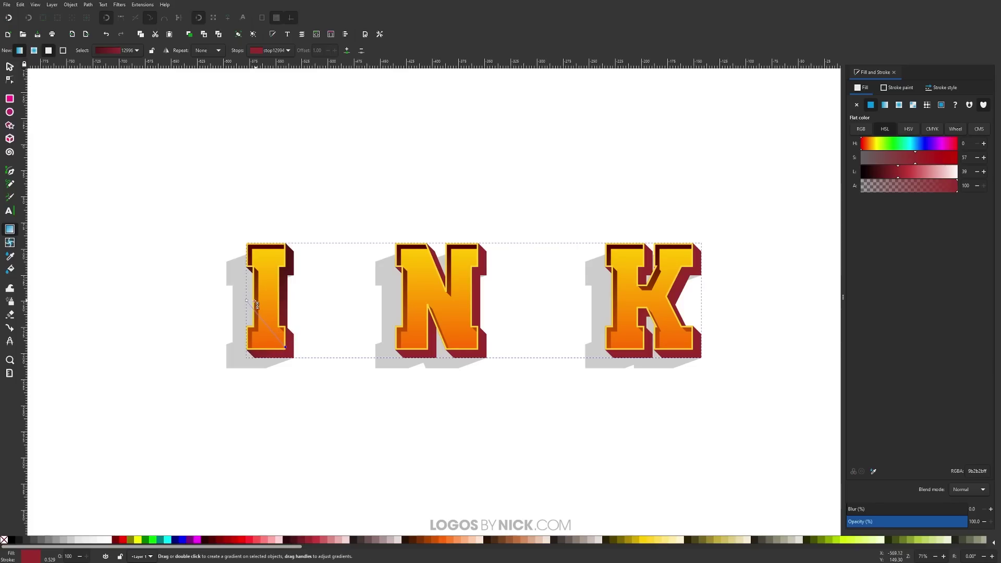
pyautogui.moveTo(250, 301); pyautogui.dragTo(286, 245)
pyautogui.scroll(1, 297, 334)
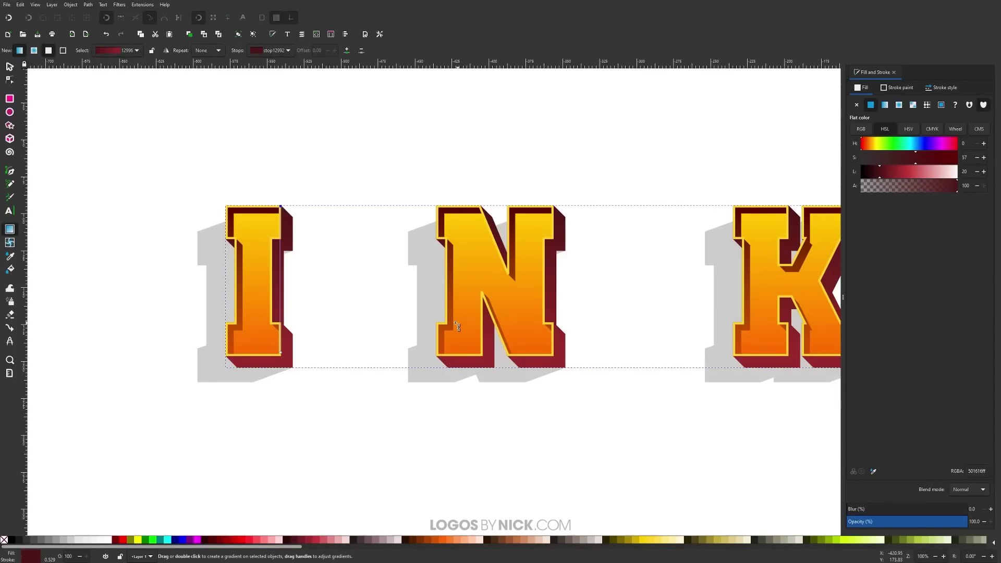
pyautogui.hscroll(2, 328, 424)
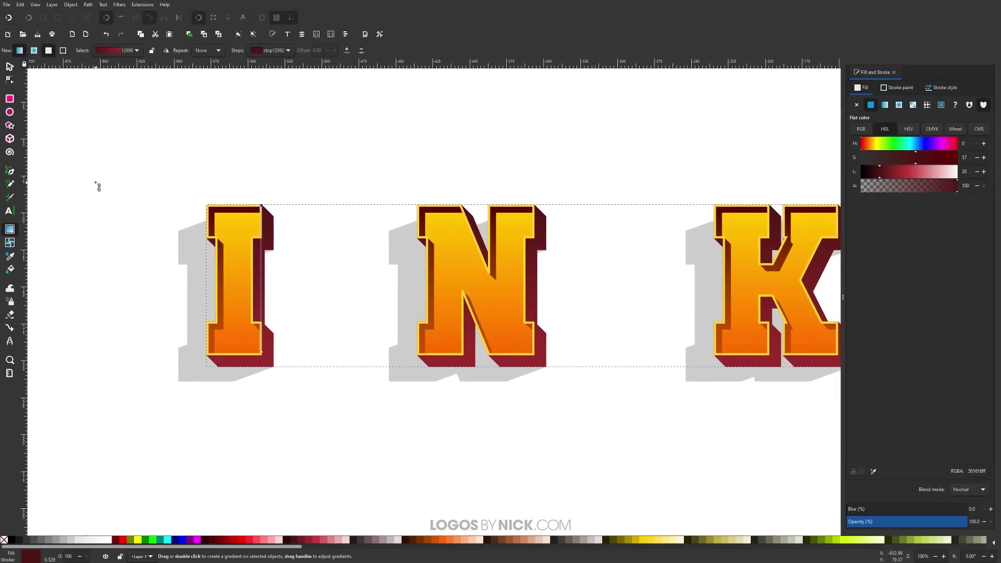
pyautogui.click(9, 66)
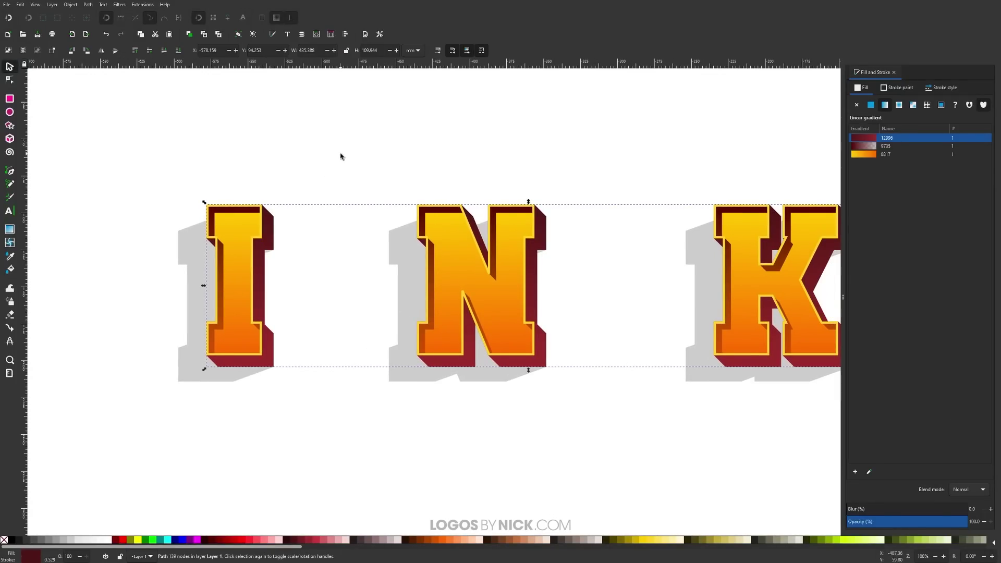
pyautogui.press('Escape')
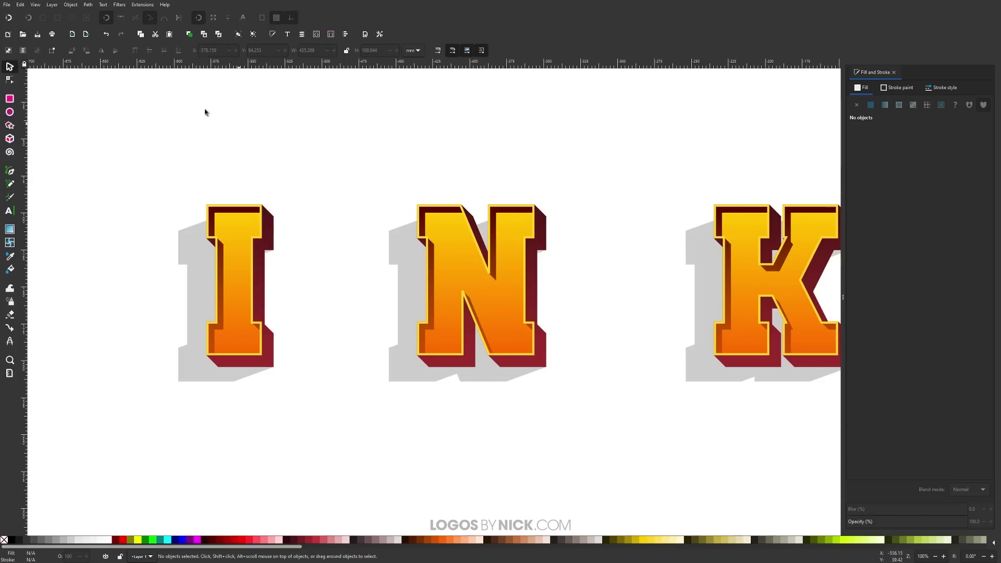
# Enable snapping to cusp nodes and set the Pen tool to create regular Bezier paths
pyautogui.click(9, 18)
pyautogui.click(149, 19)
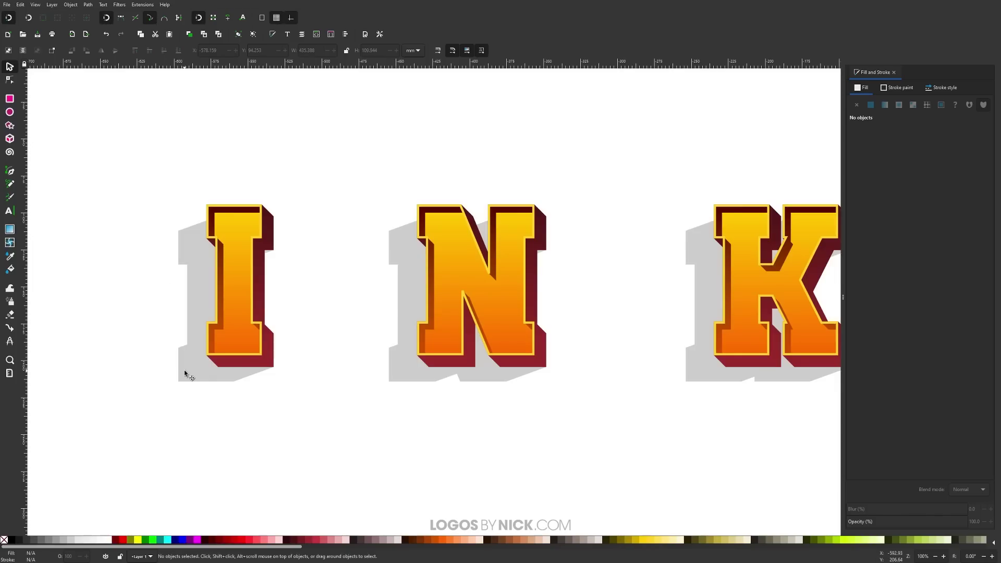
pyautogui.click(11, 170)
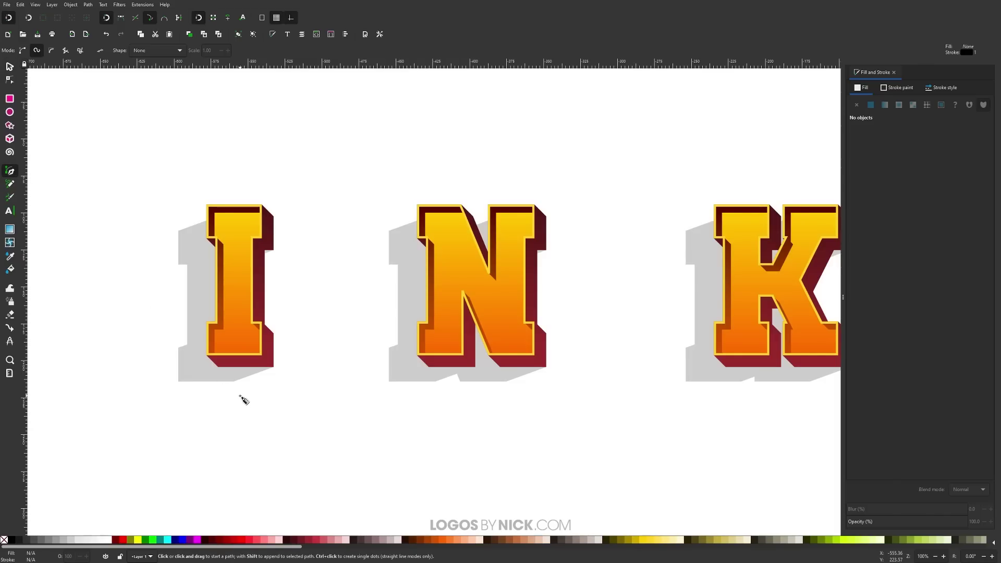
pyautogui.scroll(1, 199, 370)
pyautogui.scroll(3, 201, 373)
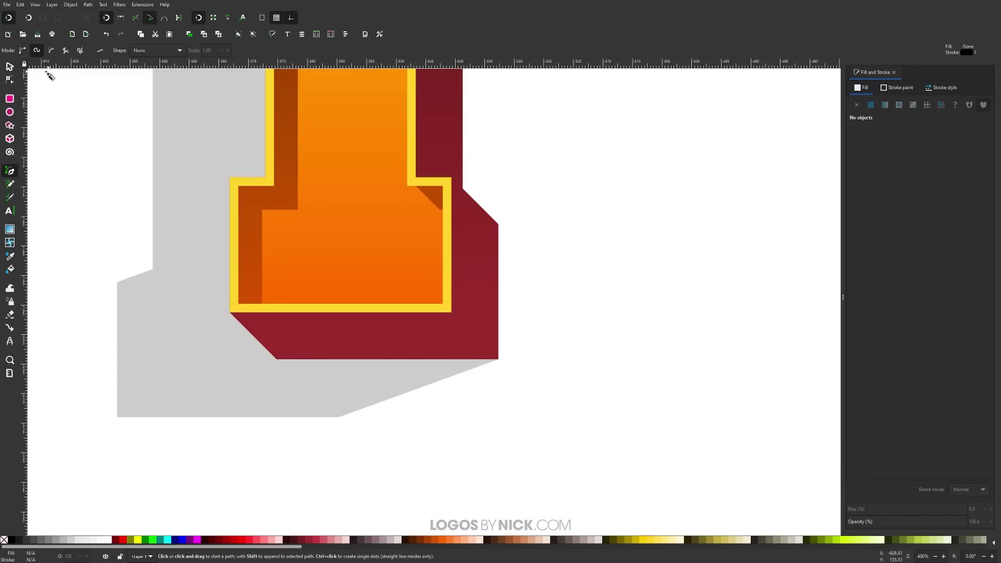
pyautogui.click(22, 51)
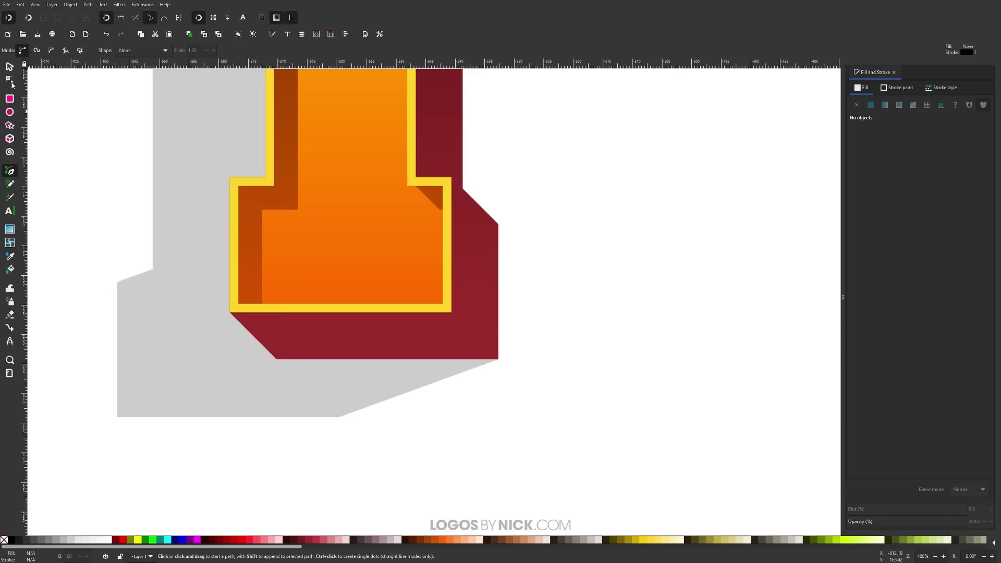
pyautogui.click(36, 51)
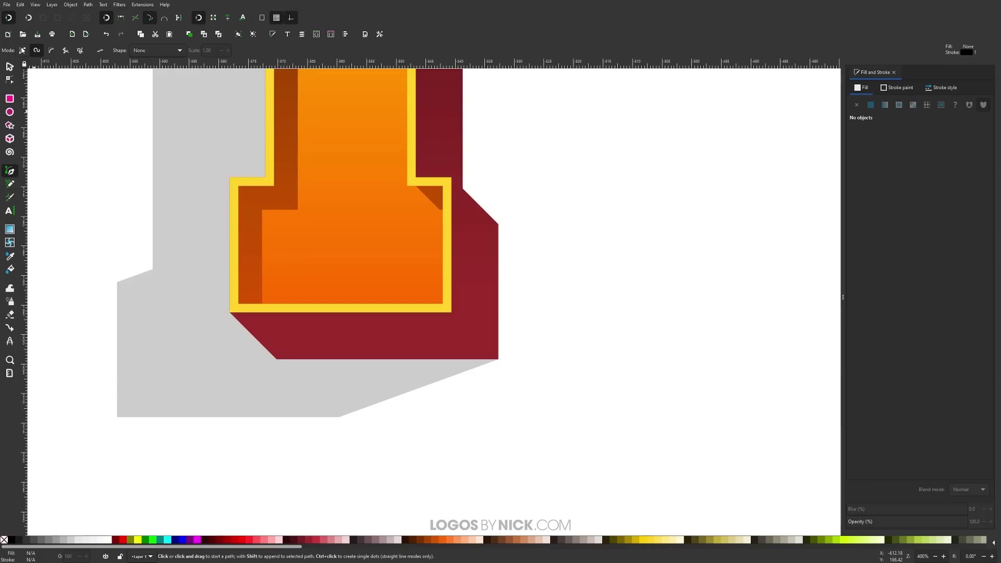
pyautogui.click(23, 50)
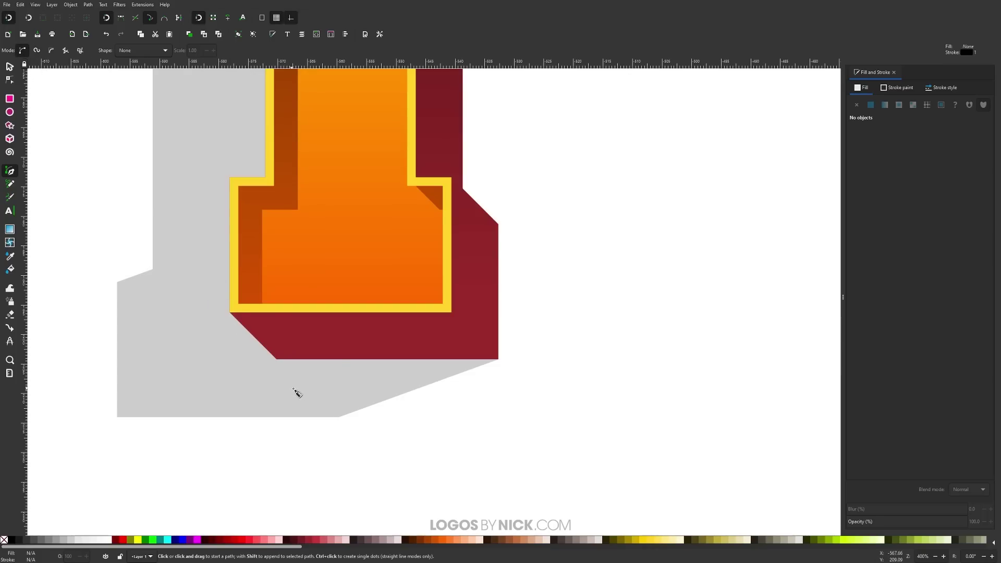
# Draw a closed four-sided path over the extrusion's bottom face beneath the foot of the I, snapped to its corners
pyautogui.click(229, 312)
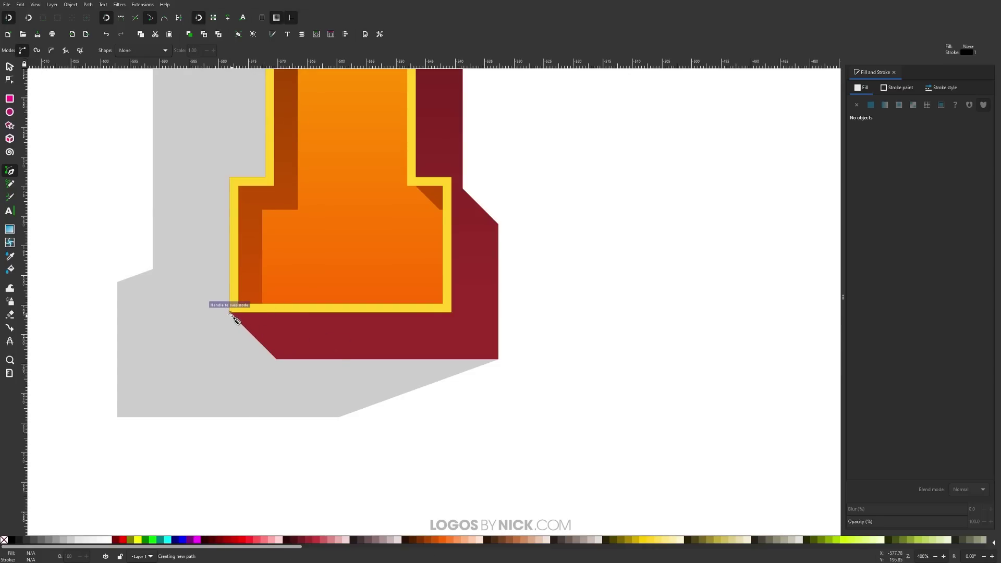
pyautogui.click(277, 358)
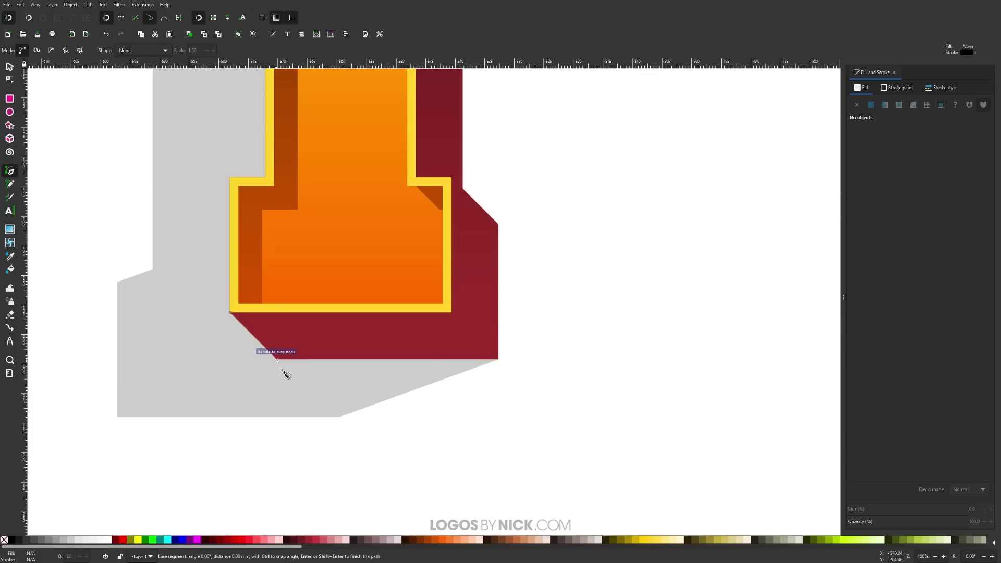
pyautogui.click(498, 358)
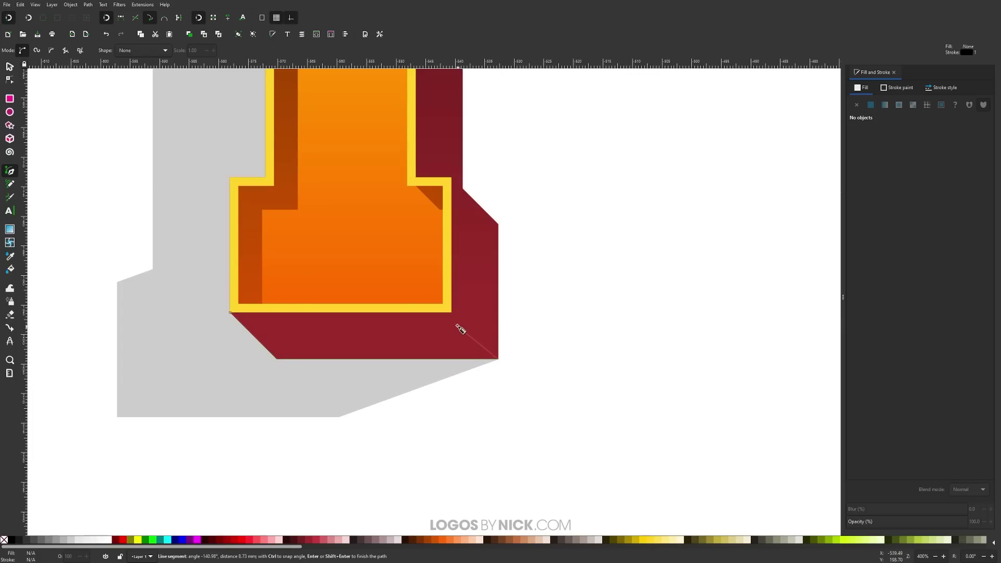
pyautogui.click(451, 312)
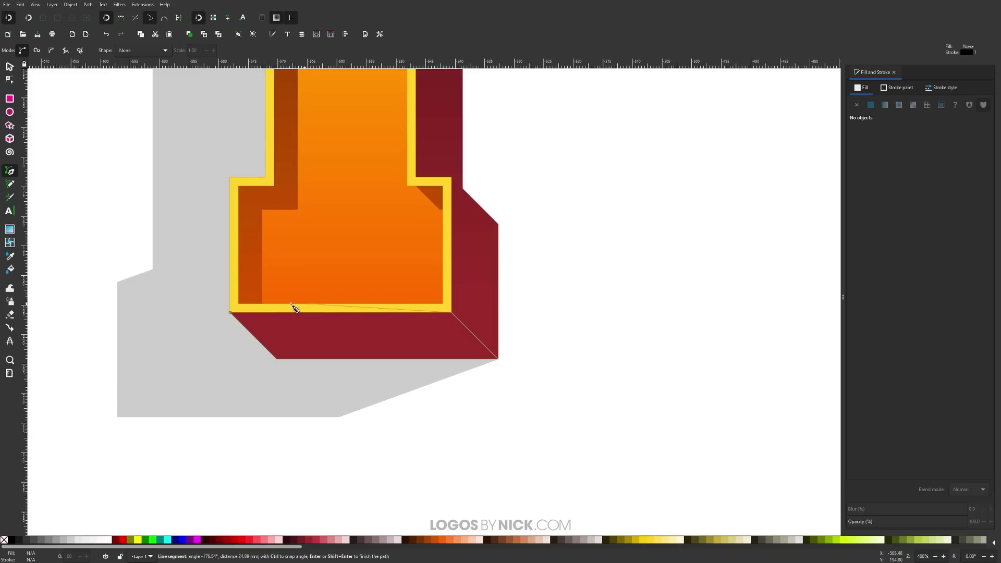
pyautogui.click(230, 312)
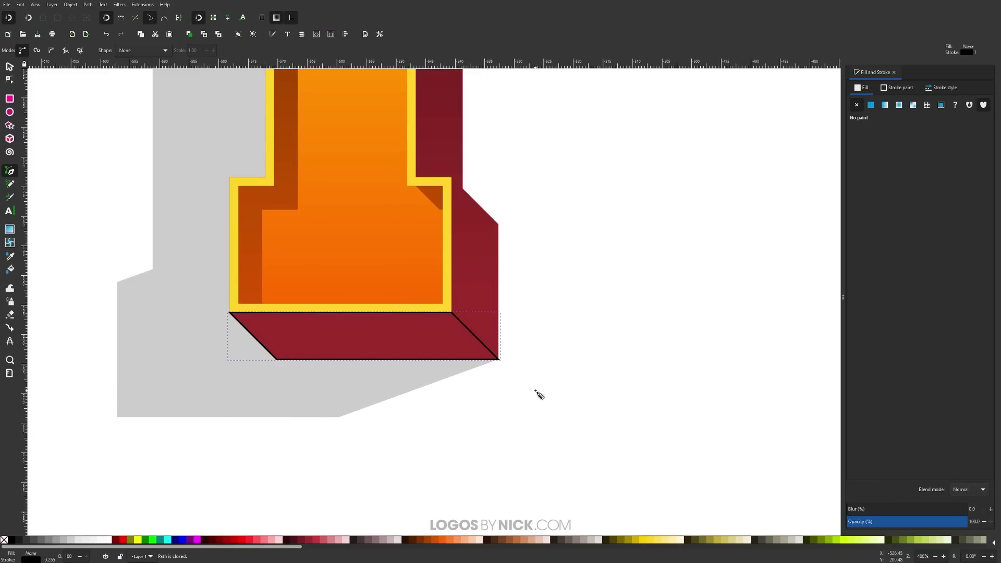
# Draw a closed four-sided path over the extrusion's underside below the I's upper-right serif, snapped to its corners
pyautogui.scroll(10, 529, 232)
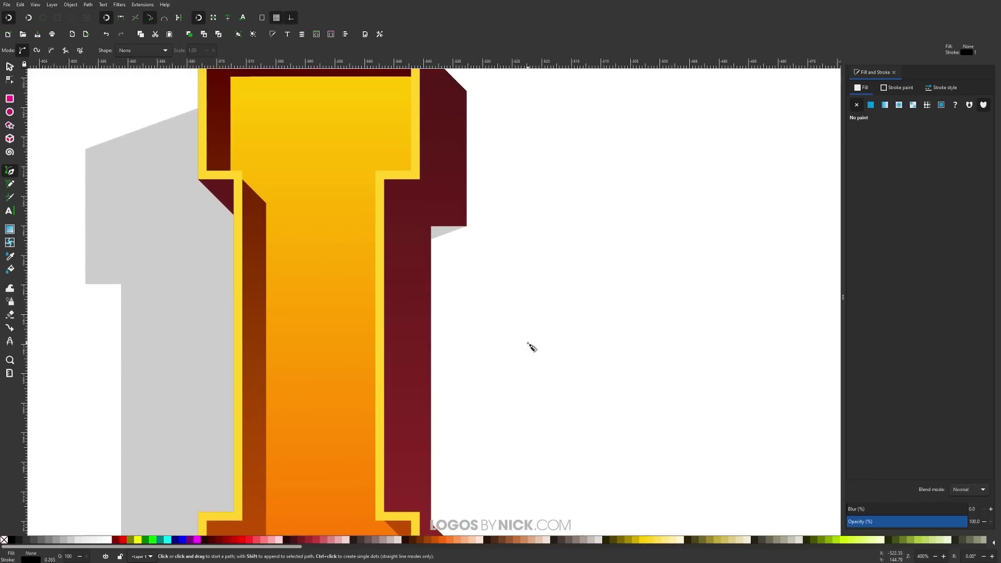
pyautogui.click(447, 308)
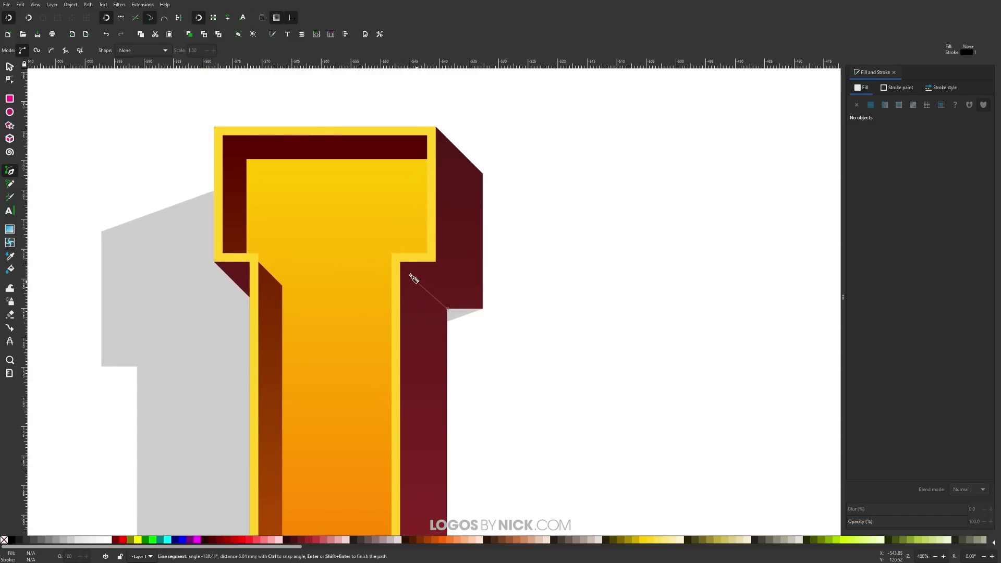
pyautogui.click(436, 262)
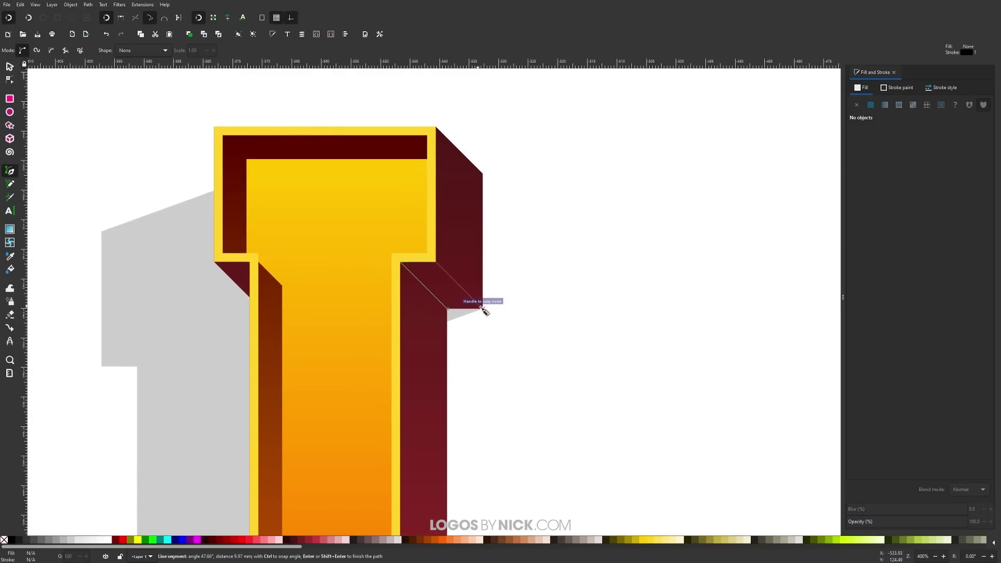
pyautogui.click(482, 308)
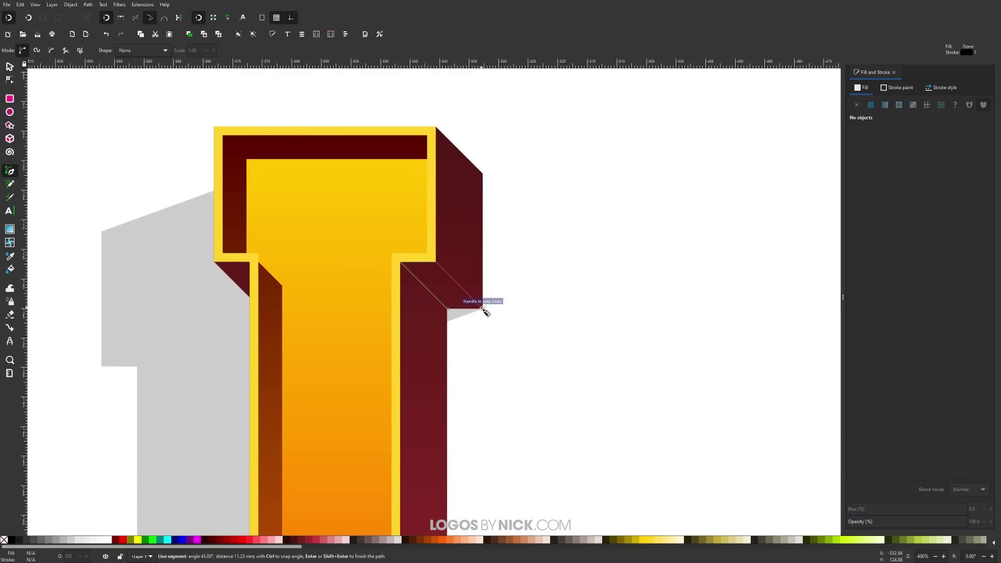
pyautogui.click(448, 310)
# Draw a closed four-sided path over the extrusion's bottom face beneath the N's left foot
pyautogui.moveTo(622, 400); pyautogui.dragTo(243, 352)
pyautogui.click(218, 331)
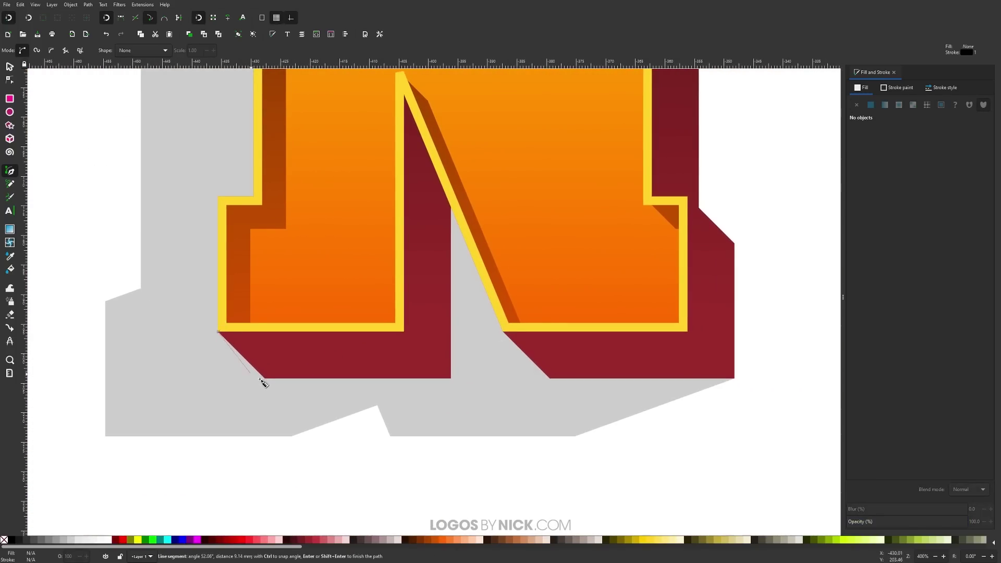
pyautogui.click(265, 379)
pyautogui.click(451, 378)
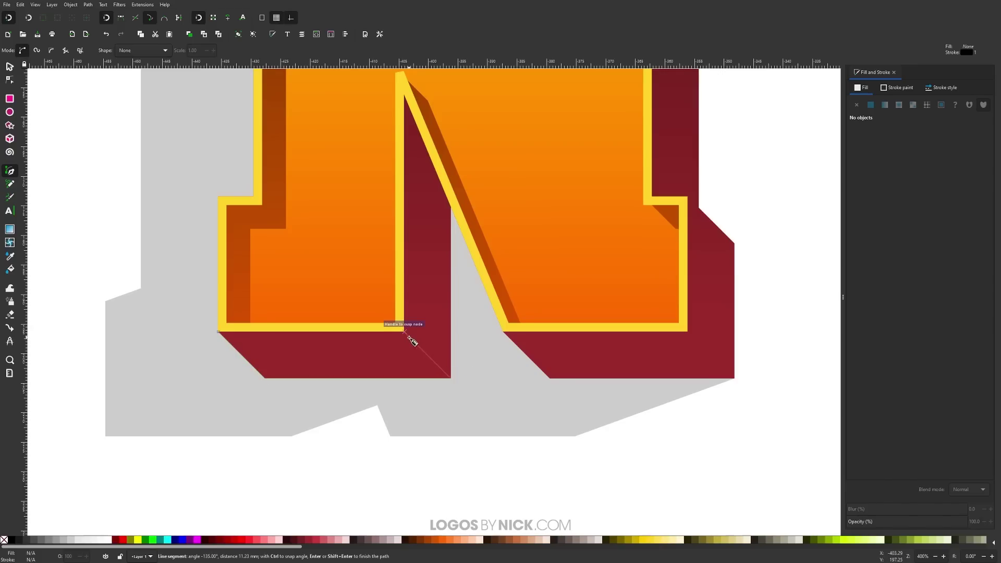
pyautogui.click(405, 331)
pyautogui.click(219, 332)
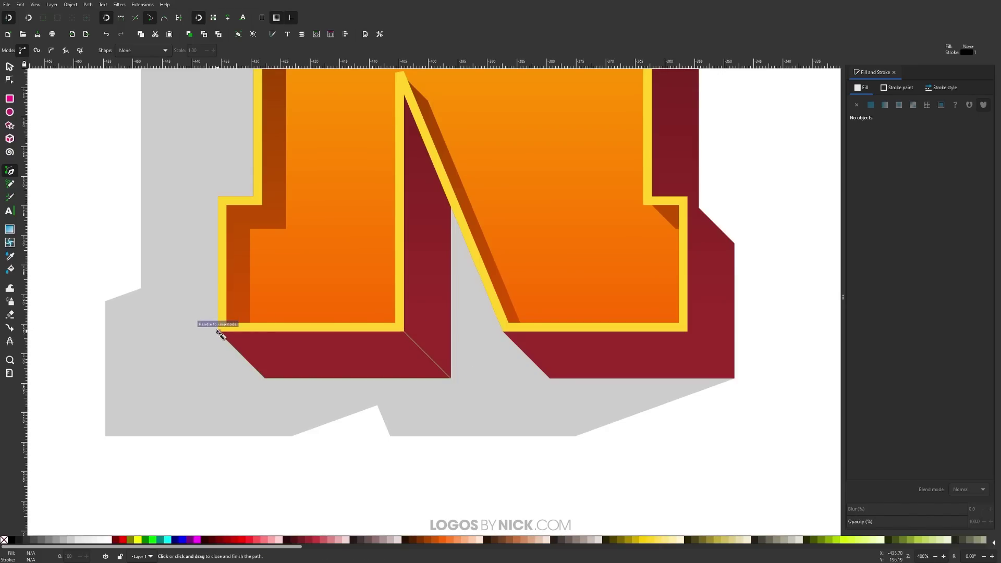
# Draw a closed four-sided path over the extrusion's bottom face beneath the N's right foot
pyautogui.click(503, 332)
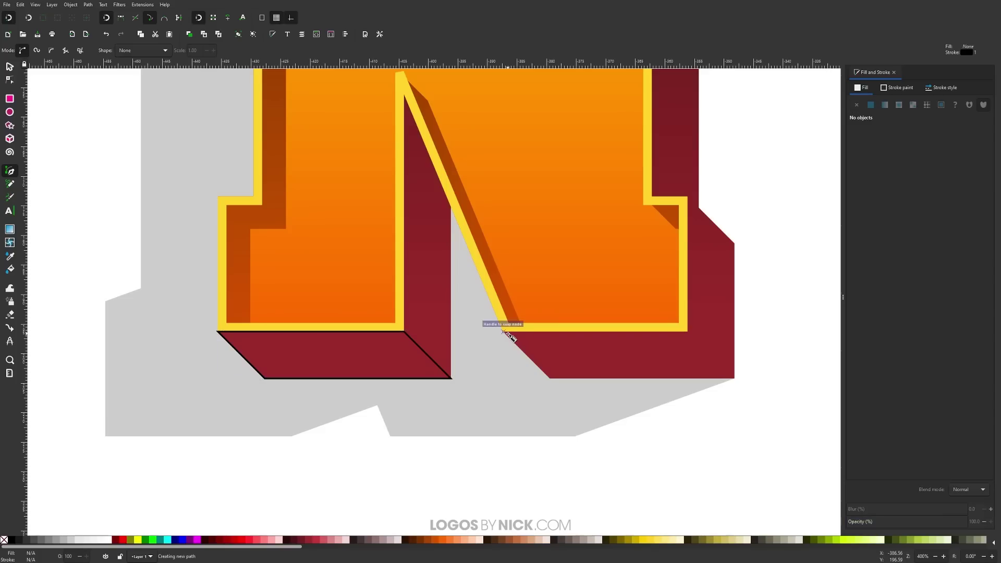
pyautogui.click(550, 378)
pyautogui.click(734, 378)
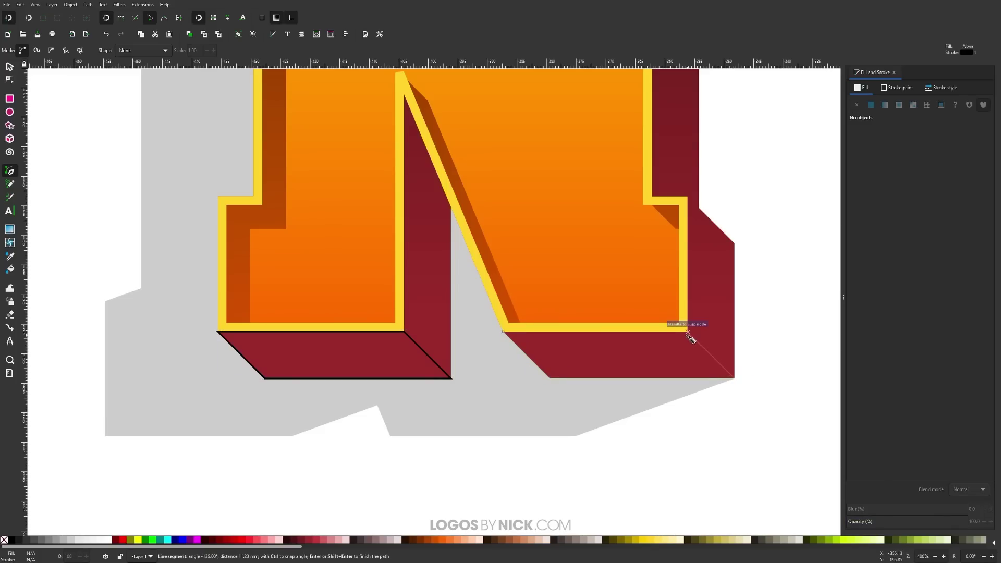
pyautogui.click(687, 331)
pyautogui.click(503, 332)
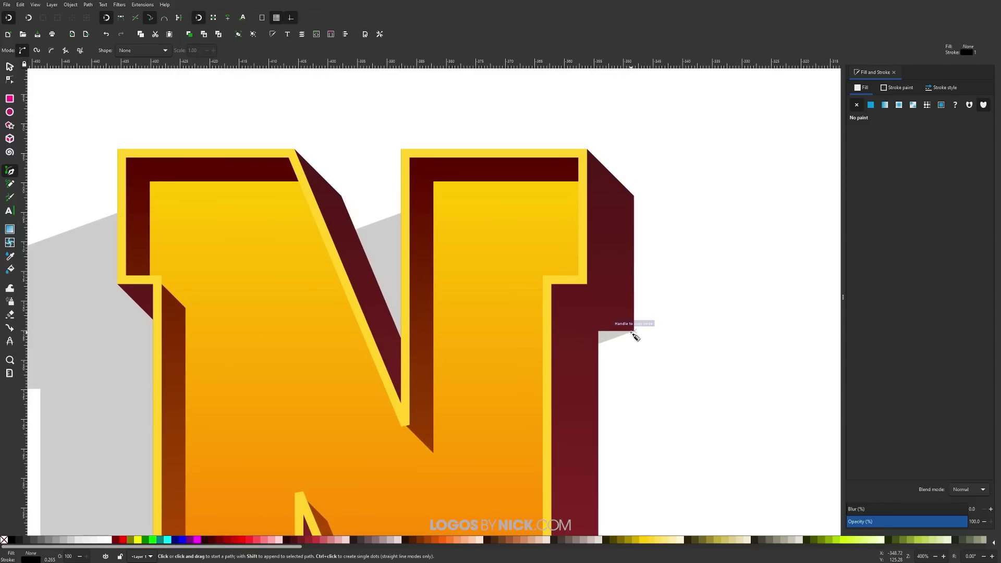
# Draw a closed four-sided path over the extrusion's underside below the N's upper-right serif
pyautogui.click(634, 331)
pyautogui.click(587, 284)
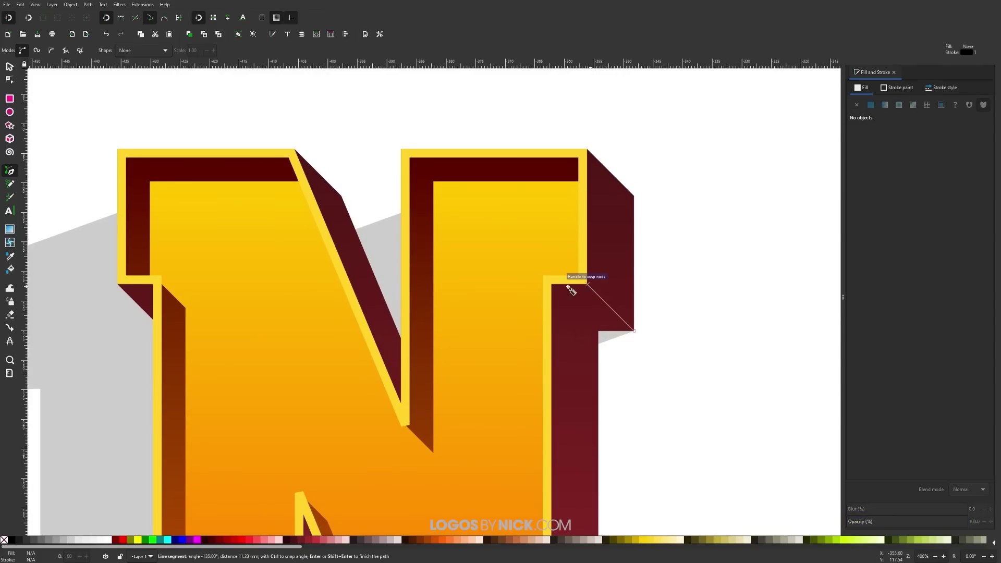
pyautogui.click(552, 286)
pyautogui.click(600, 333)
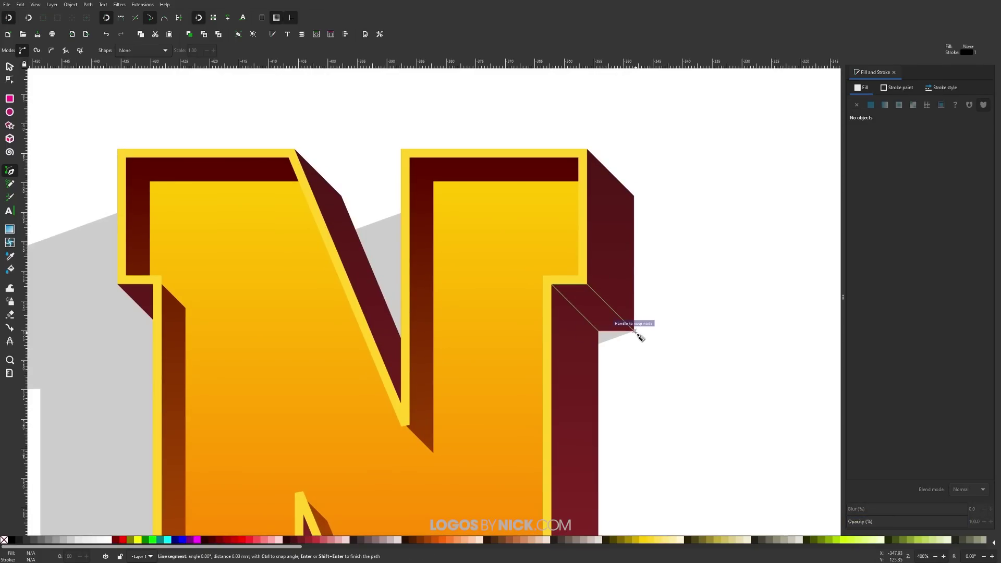
pyautogui.click(634, 330)
# Draw a closed four-sided path over the extrusion's bottom face beneath the K's left foot
pyautogui.hscroll(15, 680, 357)
pyautogui.scroll(-5, 679, 358)
pyautogui.hscroll(19, 679, 358)
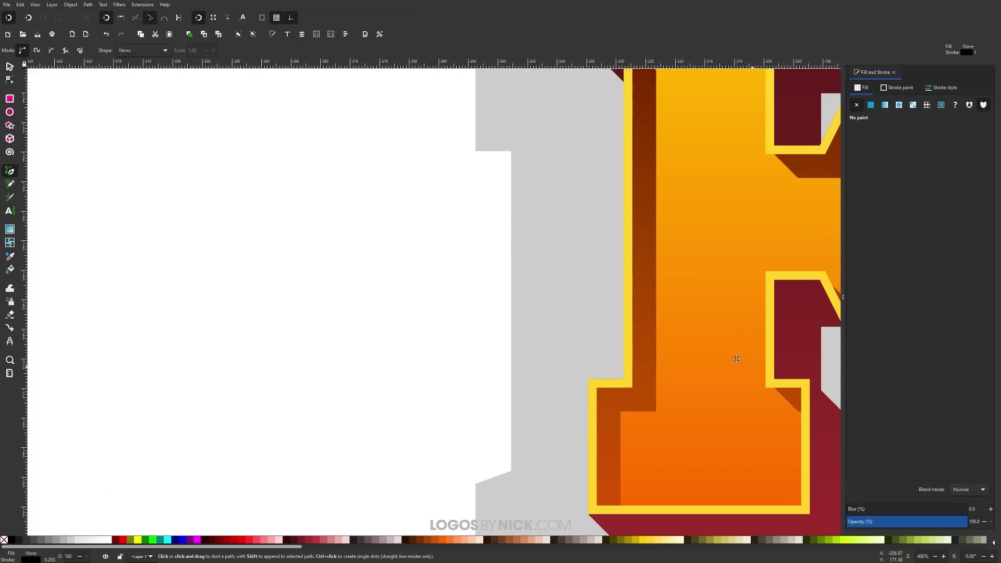
pyautogui.scroll(-2, 543, 409)
pyautogui.click(347, 415)
pyautogui.click(394, 460)
pyautogui.click(615, 460)
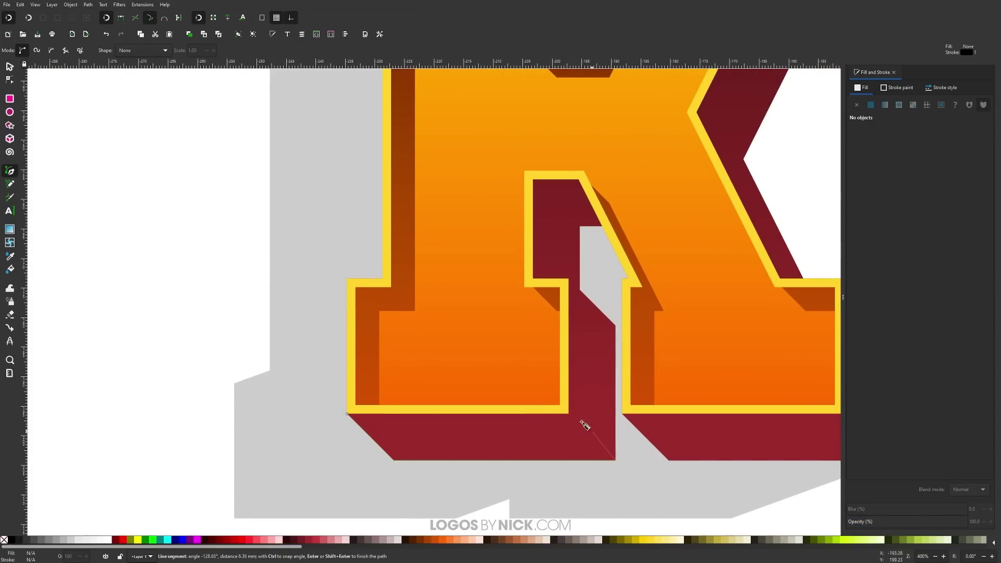
pyautogui.click(567, 413)
pyautogui.click(347, 414)
# Draw closed four-sided paths over the extrusion's bottom face beneath the K's right foot and over the underside of its upper-right serif
pyautogui.press('-')
pyautogui.click(377, 381)
pyautogui.click(412, 414)
pyautogui.click(377, 381)
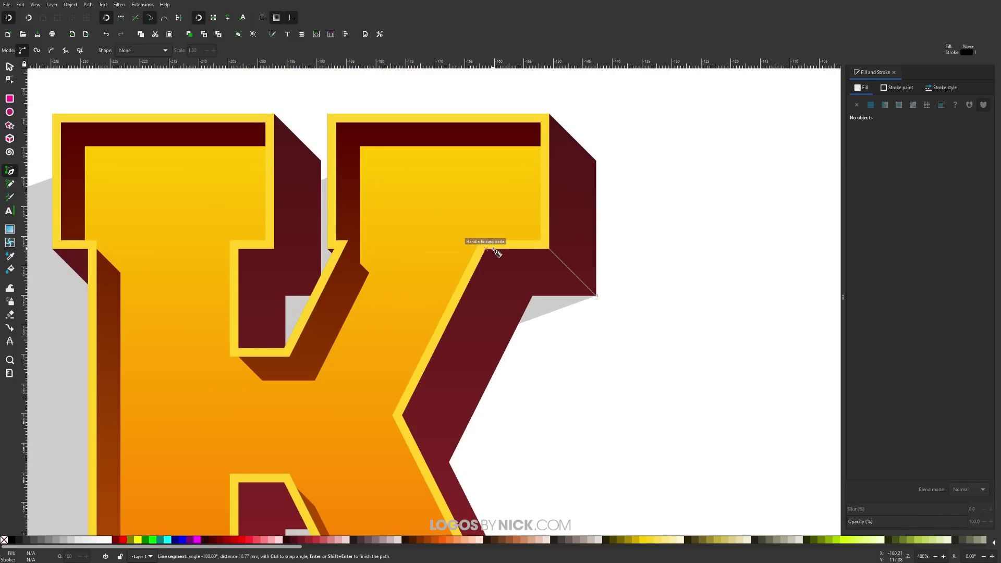
pyautogui.click(603, 286)
pyautogui.press('1')
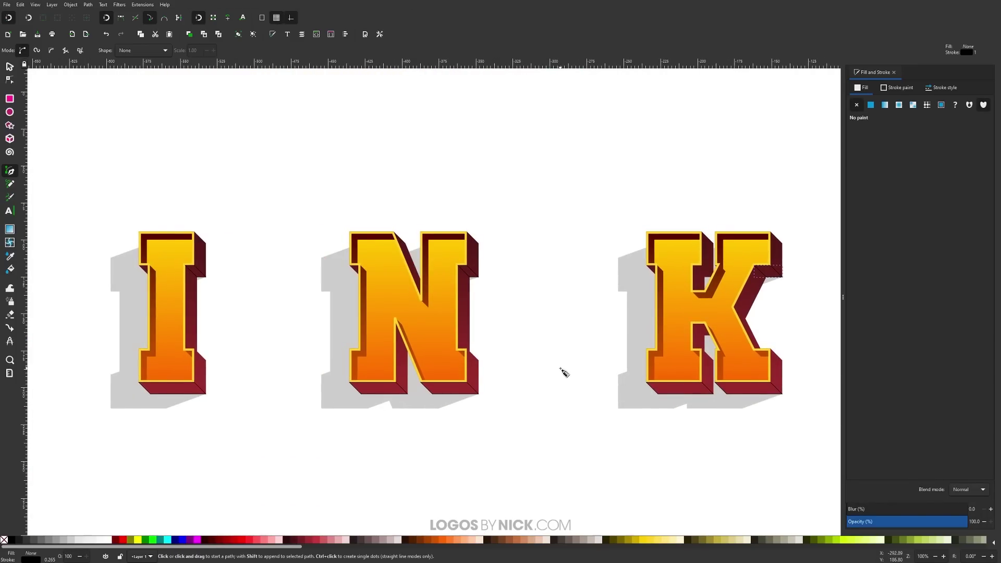
# Turn off snapping, then fill the five bottom-face paths beneath the letters with dark red 3a1010 and remove their strokes
pyautogui.click(15, 67)
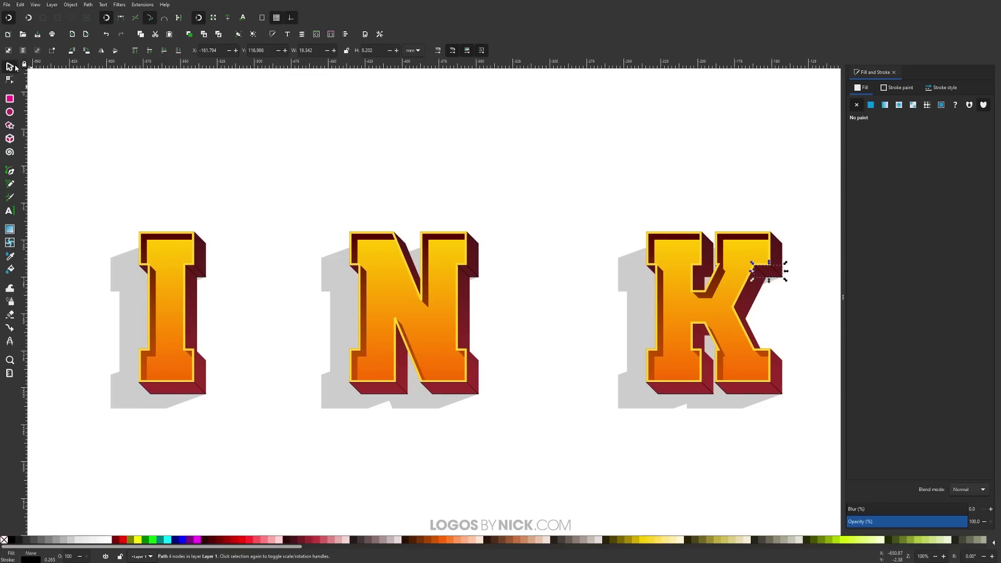
pyautogui.click(8, 17)
pyautogui.moveTo(807, 432); pyautogui.dragTo(117, 372)
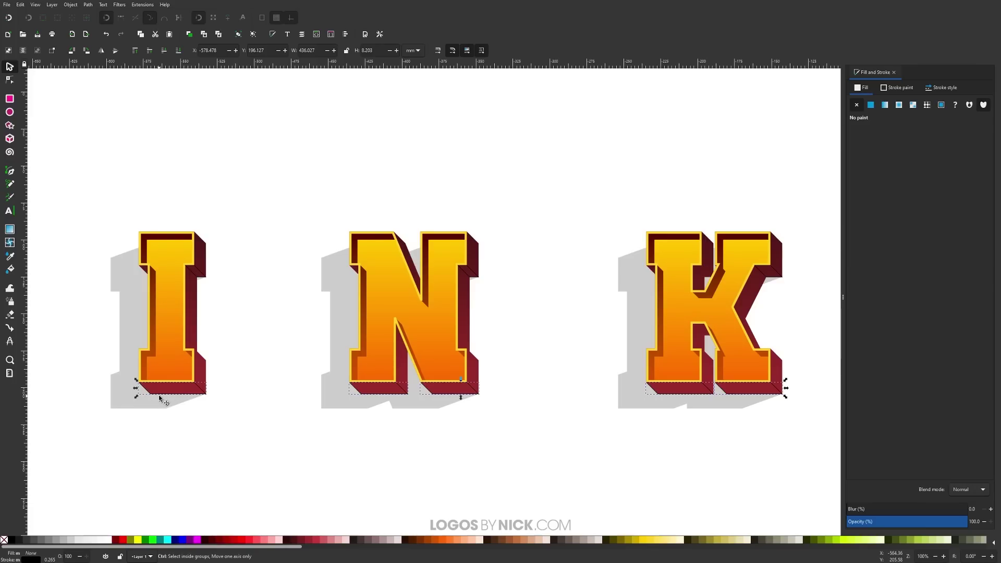
pyautogui.scroll(1, 159, 395)
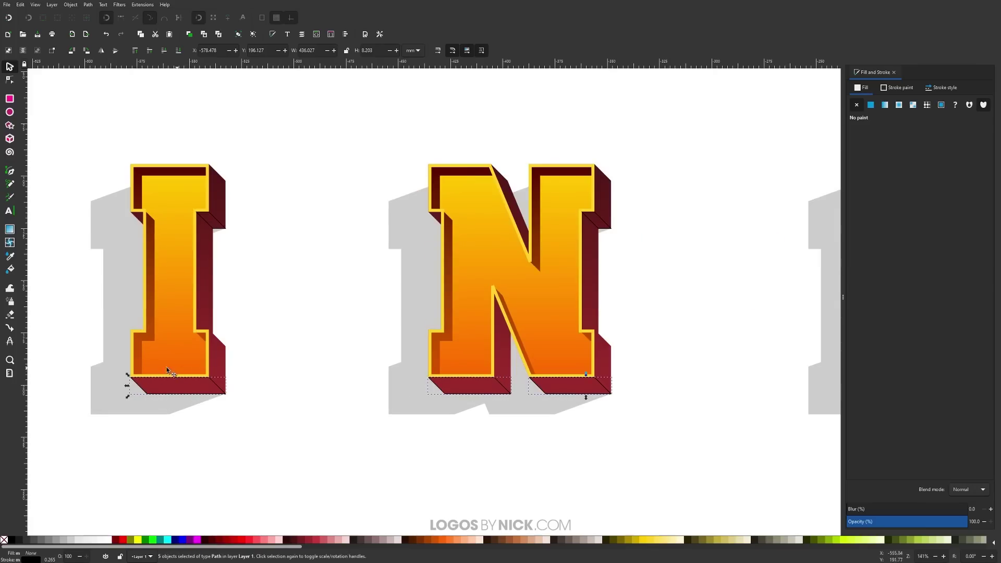
pyautogui.click(10, 256)
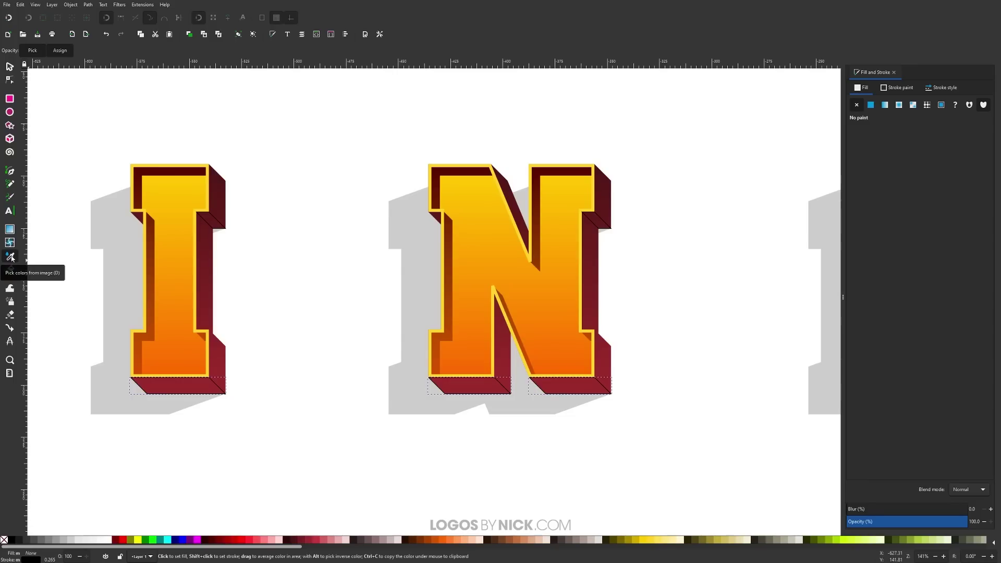
pyautogui.click(221, 179)
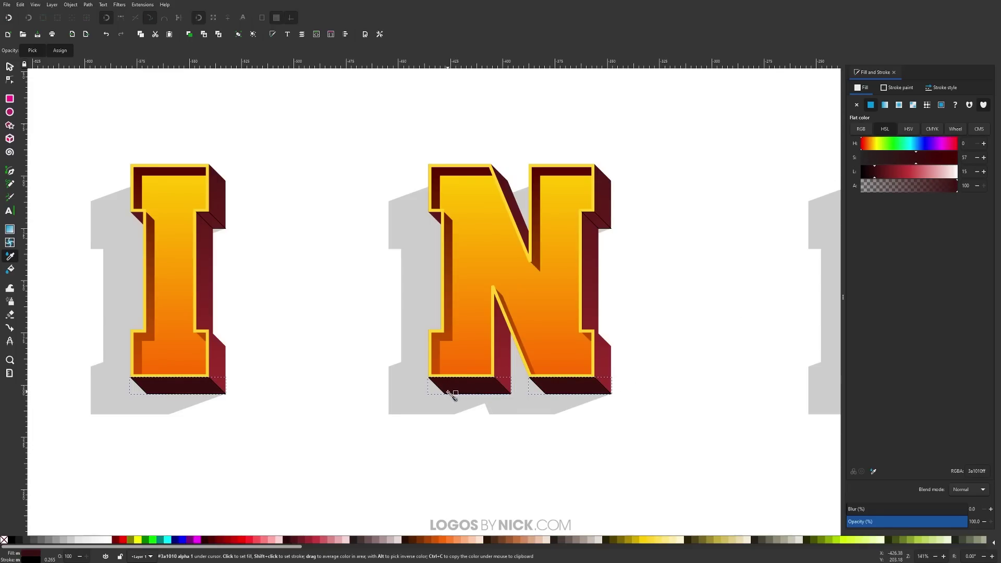
pyautogui.keyDown('shift'); pyautogui.click(4, 540); pyautogui.keyUp('shift')
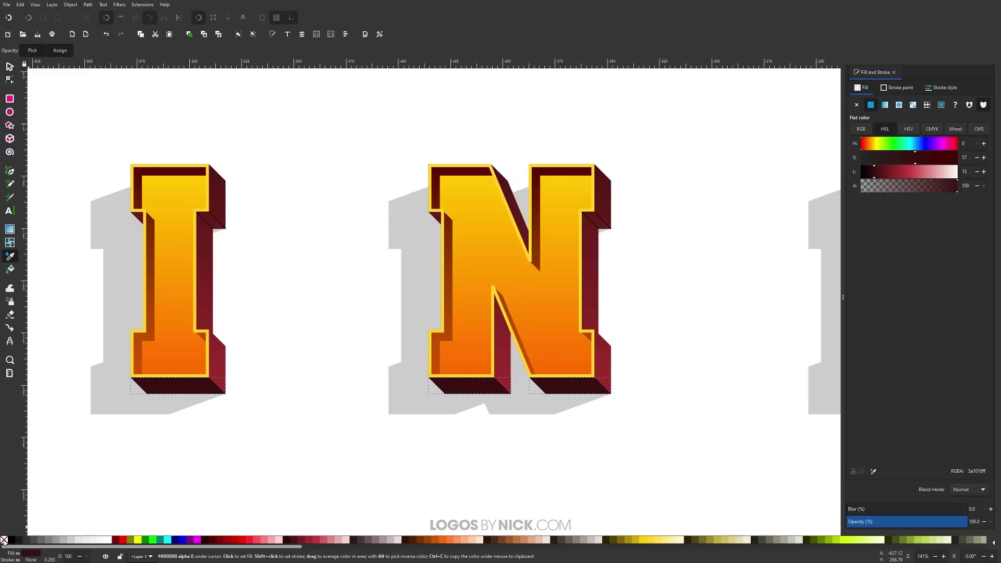
# Fill the three upper-right serif underside paths with dark red 320e0e and remove their strokes
pyautogui.click(11, 70)
pyautogui.press('-')
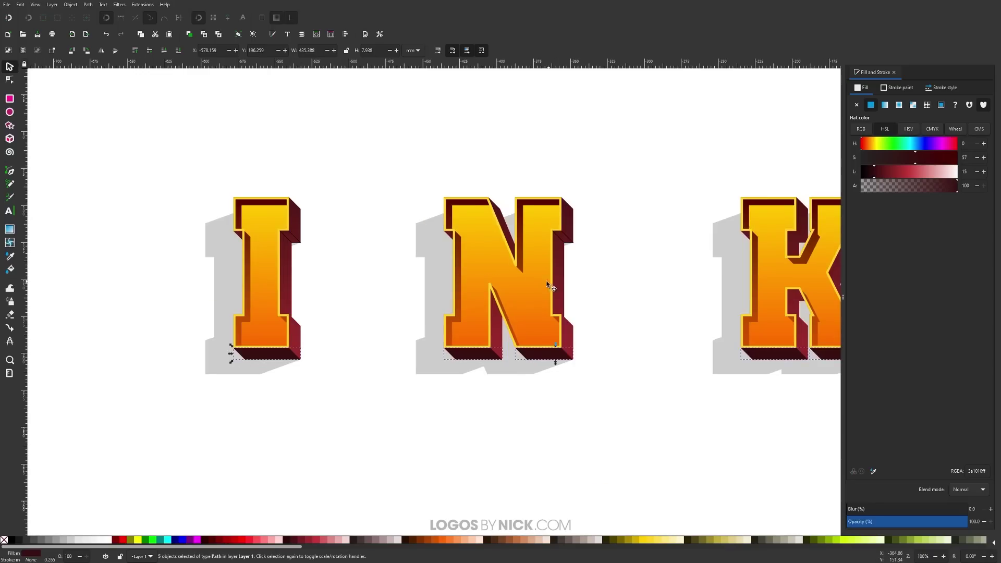
pyautogui.moveTo(85, 130); pyautogui.dragTo(805, 267)
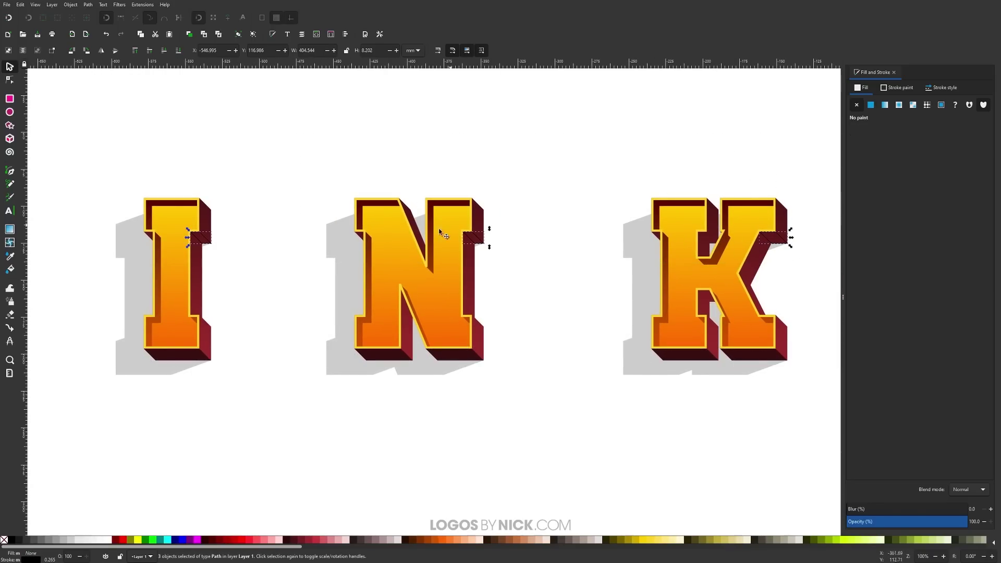
pyautogui.press('+')
pyautogui.press('+')
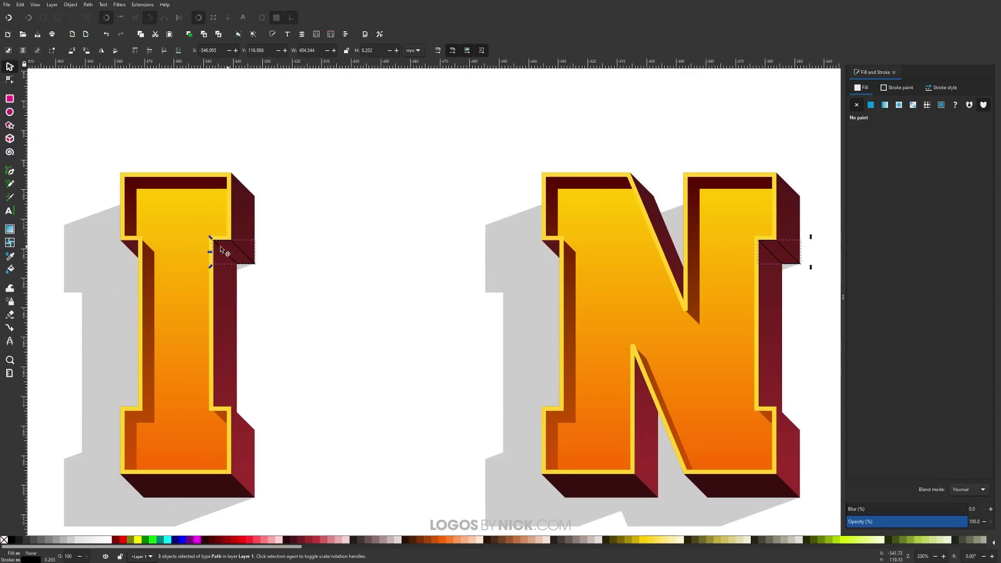
pyautogui.click(11, 257)
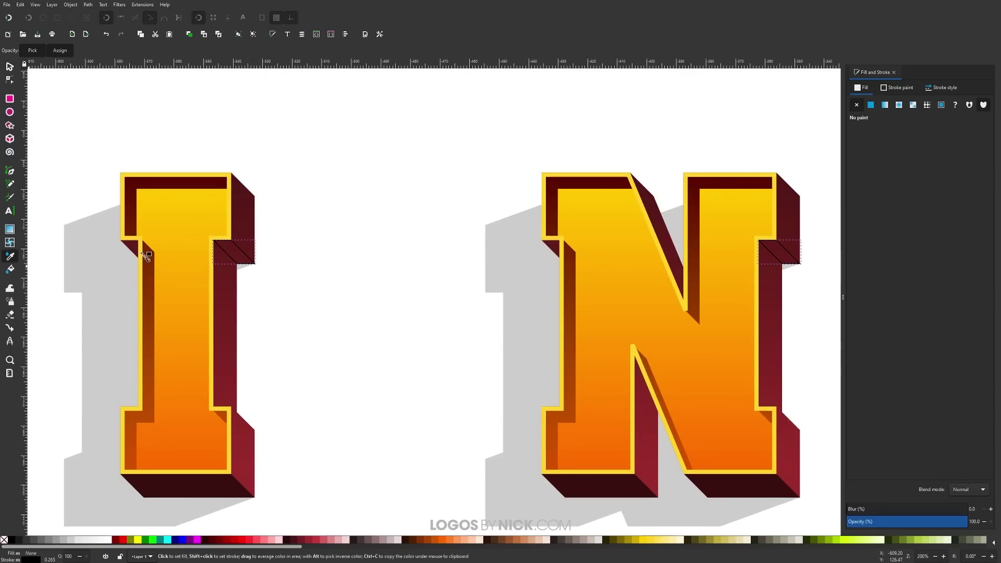
pyautogui.click(243, 193)
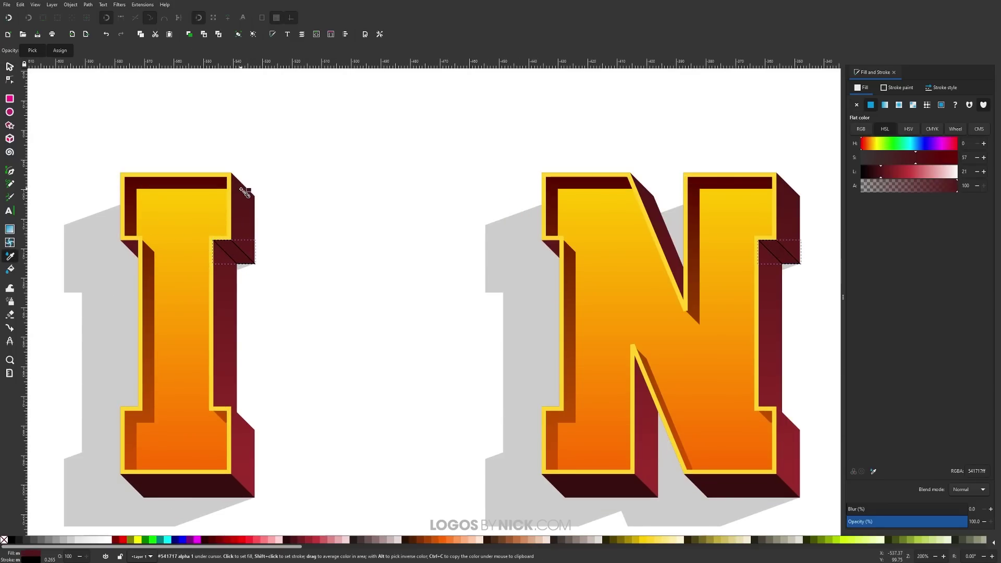
pyautogui.keyDown('shift'); pyautogui.click(4, 540); pyautogui.keyUp('shift')
pyautogui.scroll(1, 197, 229)
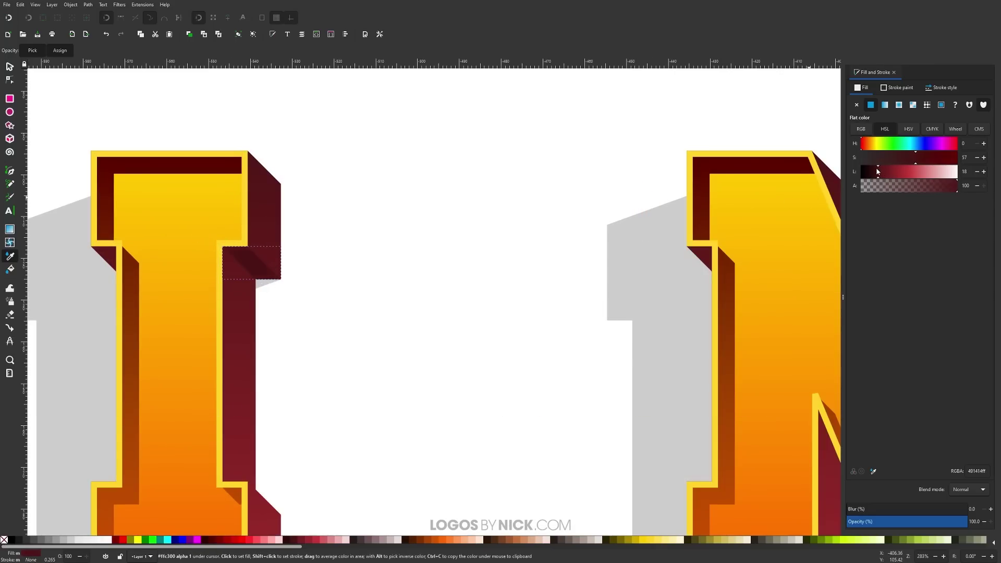
pyautogui.moveTo(877, 168); pyautogui.dragTo(870, 168)
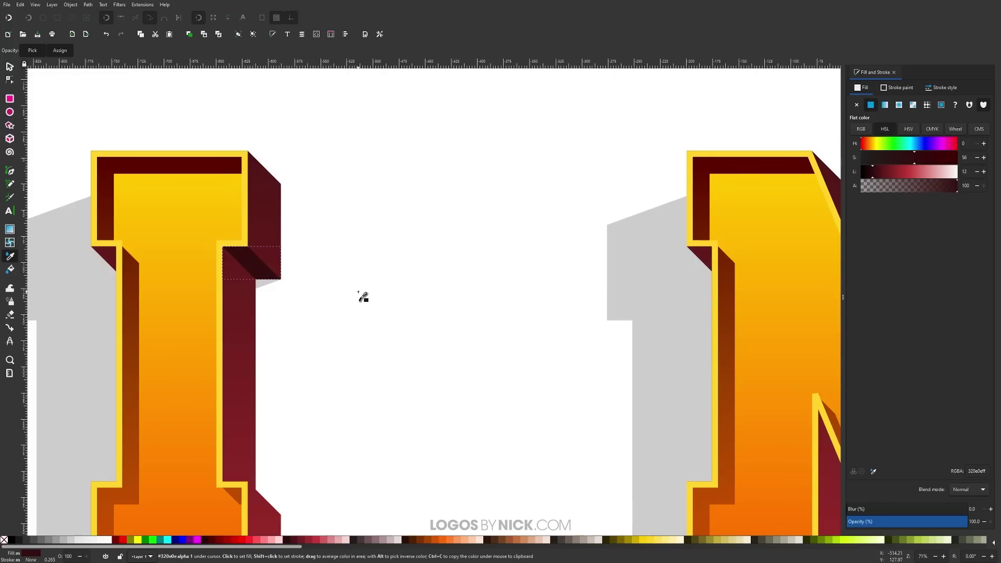
# Select all nodes of the K across every lettering layer and shift them left about 109 mm, close beside the N
pyautogui.scroll(-4, 362, 297)
pyautogui.scroll(1, 453, 351)
pyautogui.scroll(1, 391, 337)
pyautogui.scroll(-2, 391, 336)
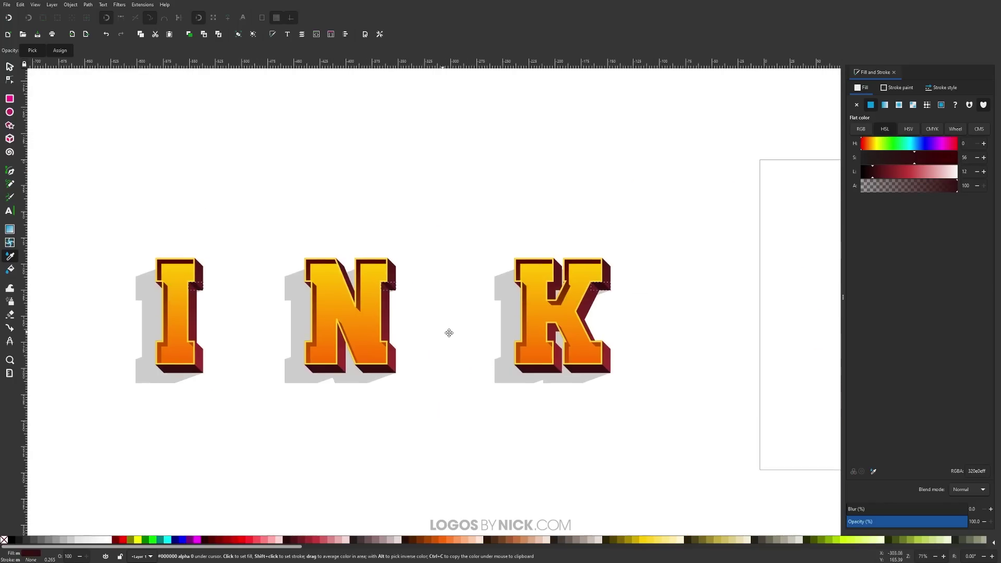
pyautogui.hscroll(-2, 447, 331)
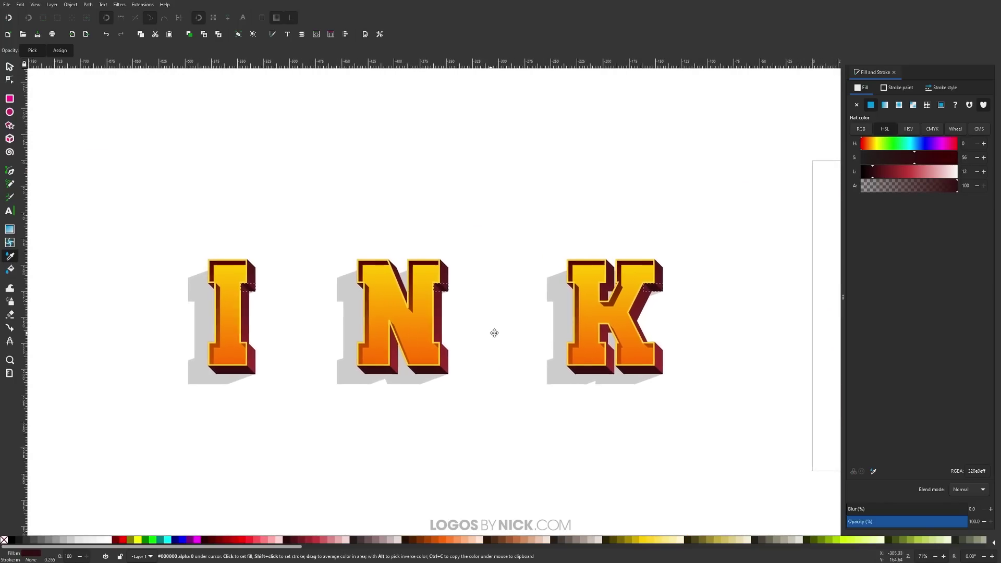
pyautogui.click(9, 67)
pyautogui.click(554, 188)
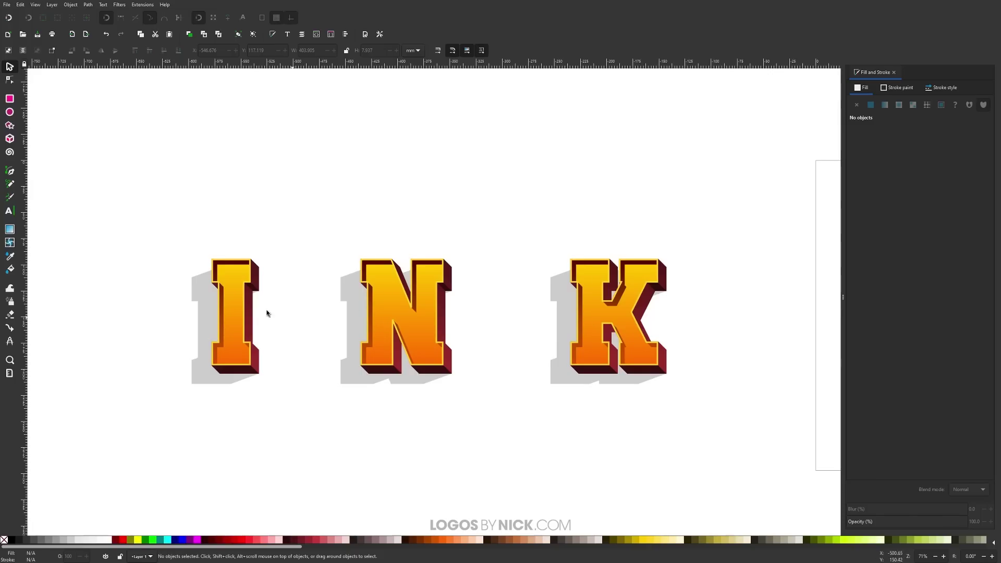
pyautogui.moveTo(720, 445); pyautogui.dragTo(129, 189)
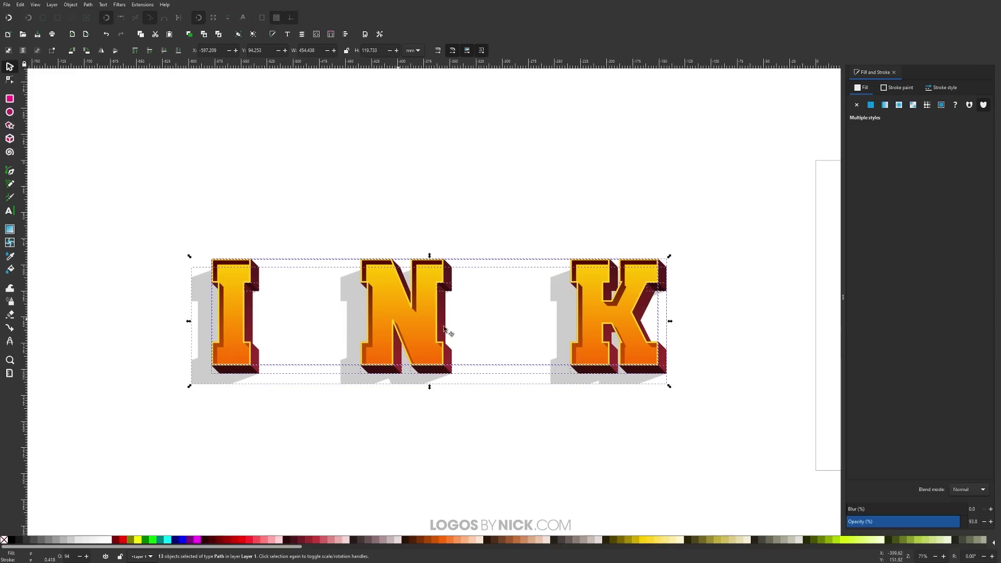
pyautogui.click(9, 80)
pyautogui.moveTo(726, 444); pyautogui.dragTo(523, 190)
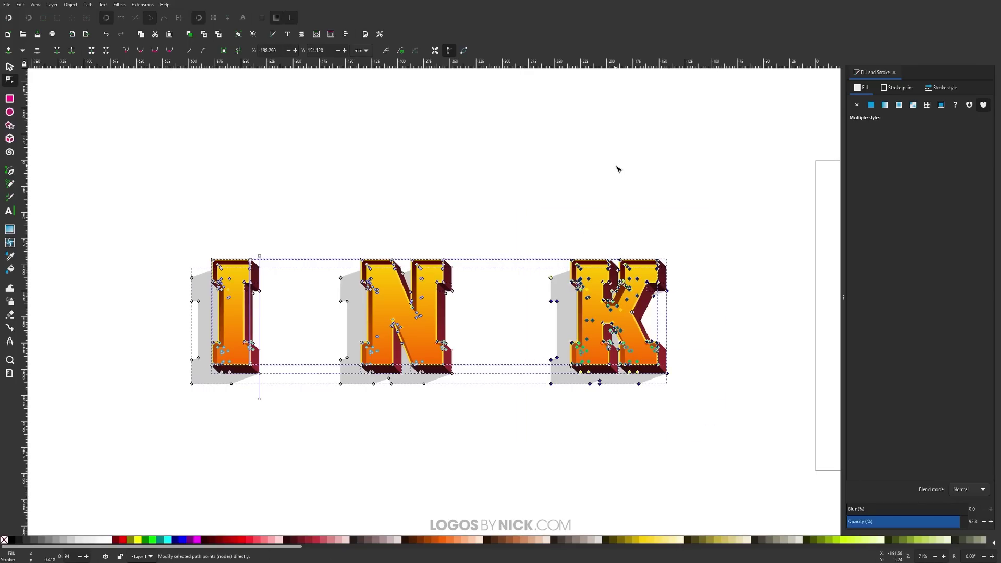
pyautogui.press('Left')
pyautogui.press('Left')
pyautogui.press('Left')
pyautogui.press('Left')
pyautogui.press('Left')
pyautogui.press('Left')
pyautogui.press('Left')
pyautogui.press('Left')
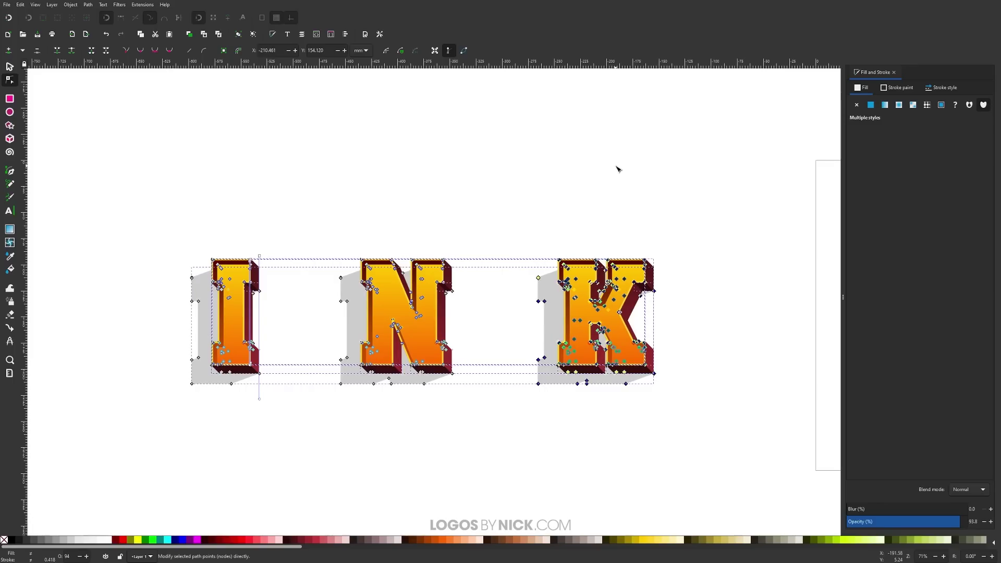
pyautogui.press('Left')
pyautogui.press('Left')
pyautogui.press('Left')
pyautogui.press('Left')
pyautogui.press('Left')
pyautogui.press('Left')
pyautogui.press('Left')
pyautogui.press('Left')
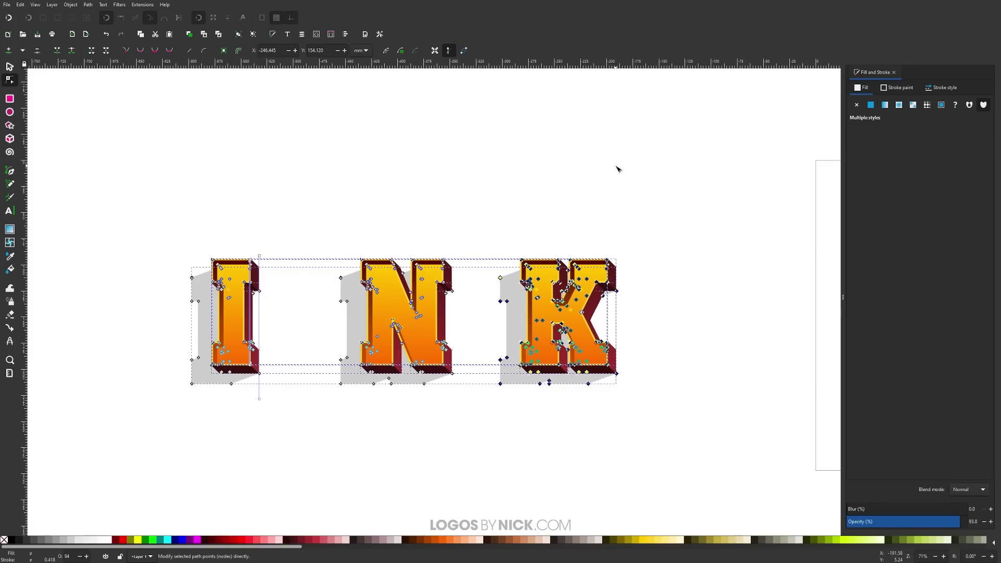
pyautogui.press('Left')
pyautogui.press('Left')
pyautogui.press('Left')
pyautogui.press('Left')
pyautogui.press('Left')
pyautogui.press('Left')
pyautogui.press('Left')
pyautogui.press('Left')
pyautogui.press('Left')
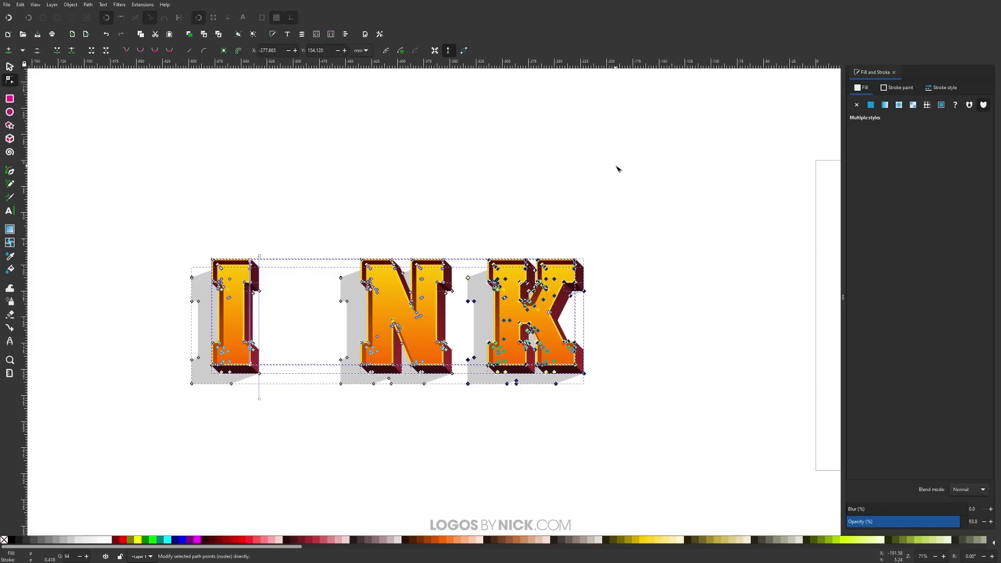
pyautogui.press('Left')
pyautogui.press('Left')
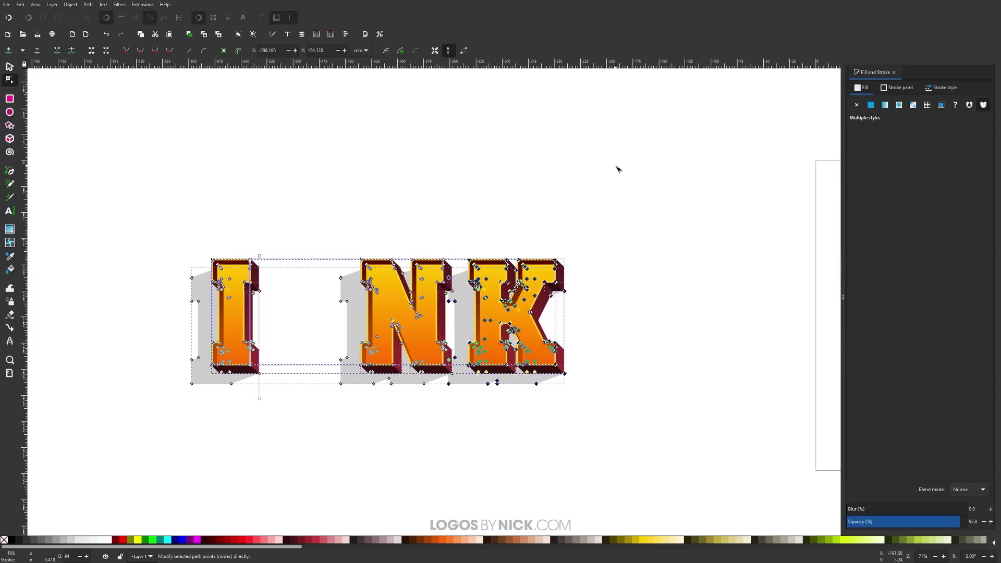
pyautogui.press('Left')
pyautogui.press('Left')
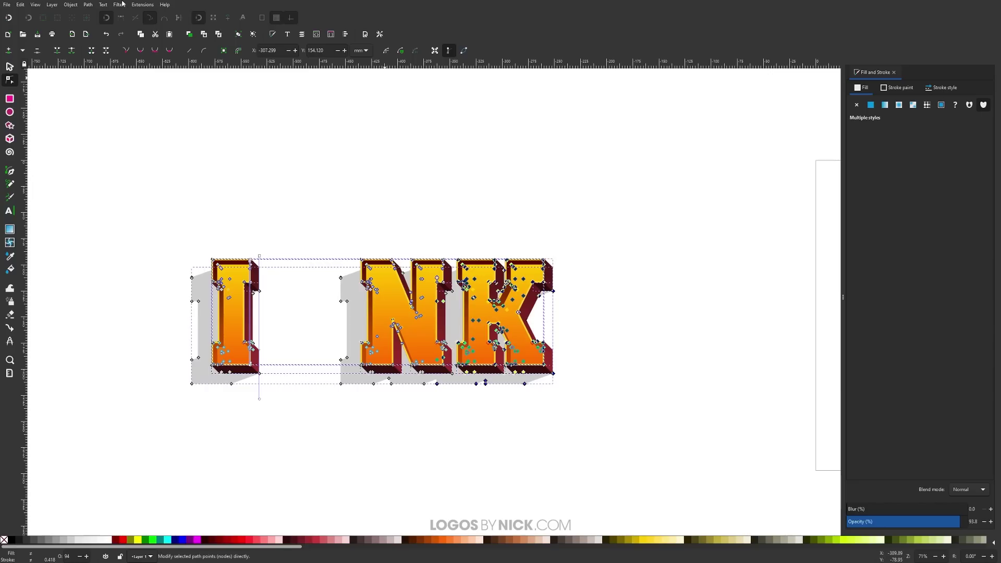
# Shift all nodes of the N and K together left about 92 mm, close beside the I, and deselect everything
pyautogui.moveTo(648, 447); pyautogui.dragTo(312, 165)
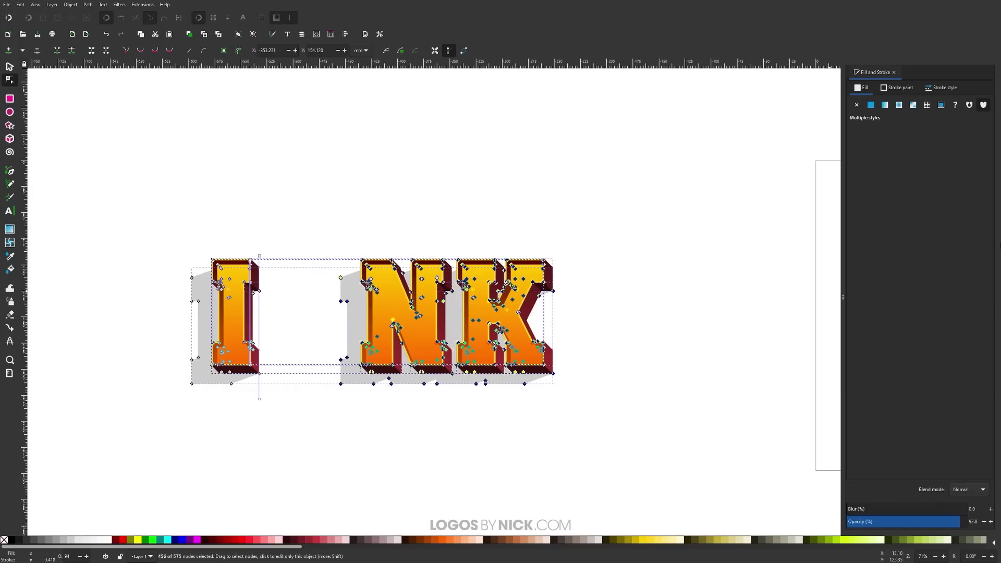
pyautogui.press('Left')
pyautogui.press('Left')
pyautogui.press('Left')
pyautogui.press('Left')
pyautogui.press('Left')
pyautogui.press('Left')
pyautogui.press('Left')
pyautogui.press('Left')
pyautogui.press('Left')
pyautogui.press('Left')
pyautogui.press('Left')
pyautogui.press('Left')
pyautogui.press('Left')
pyautogui.press('Left')
pyautogui.press('Left')
pyautogui.press('Left')
pyautogui.press('Left')
pyautogui.press('Left')
pyautogui.press('Left')
pyautogui.press('Left')
pyautogui.press('Left')
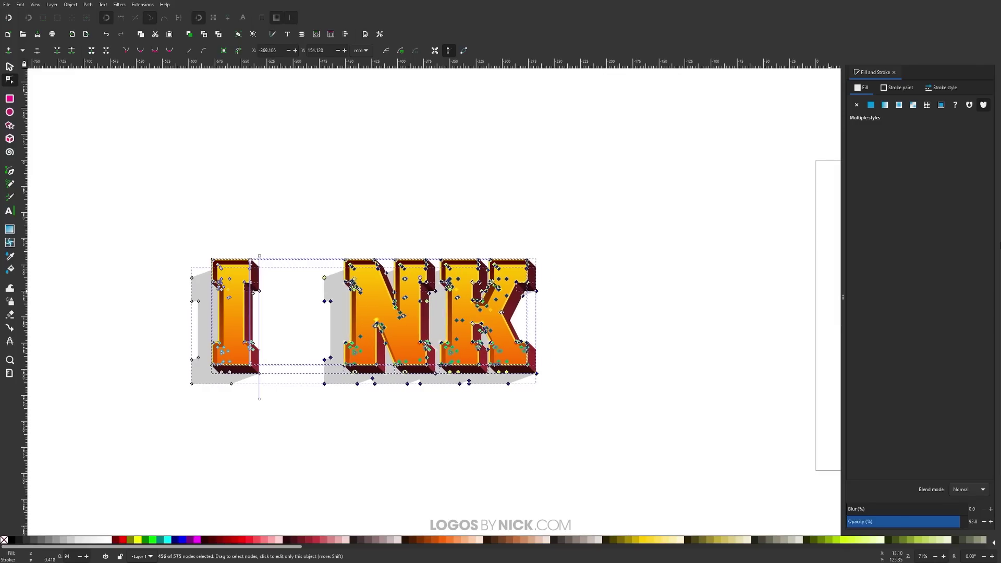
pyautogui.press('Left')
pyautogui.press('Left')
pyautogui.press('Left')
pyautogui.press('Left')
pyautogui.press('Left')
pyautogui.press('Left')
pyautogui.press('Left')
pyautogui.press('Left')
pyautogui.press('Left')
pyautogui.press('Left')
pyautogui.press('Left')
pyautogui.press('Left')
pyautogui.press('Left')
pyautogui.press('Left')
pyautogui.press('Left')
pyautogui.press('Left')
pyautogui.press('Left')
pyautogui.press('Left')
pyautogui.press('Left')
pyautogui.press('Left')
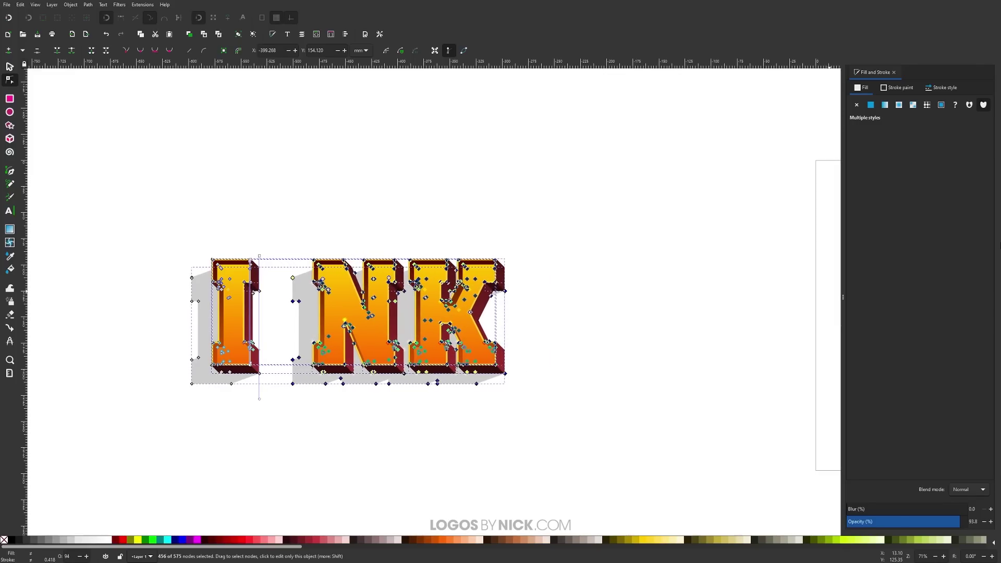
pyautogui.press('Left')
pyautogui.press('Left')
pyautogui.press('Left')
pyautogui.press('Left')
pyautogui.press('Left')
pyautogui.press('Left')
pyautogui.press('Left')
pyautogui.press('Left')
pyautogui.press('Left')
pyautogui.press('Left')
pyautogui.press('Left')
pyautogui.press('Left')
pyautogui.press('Left')
pyautogui.press('Left')
pyautogui.press('Left')
pyautogui.press('Left')
pyautogui.press('Left')
pyautogui.press('Left')
pyautogui.press('Left')
pyautogui.press('Left')
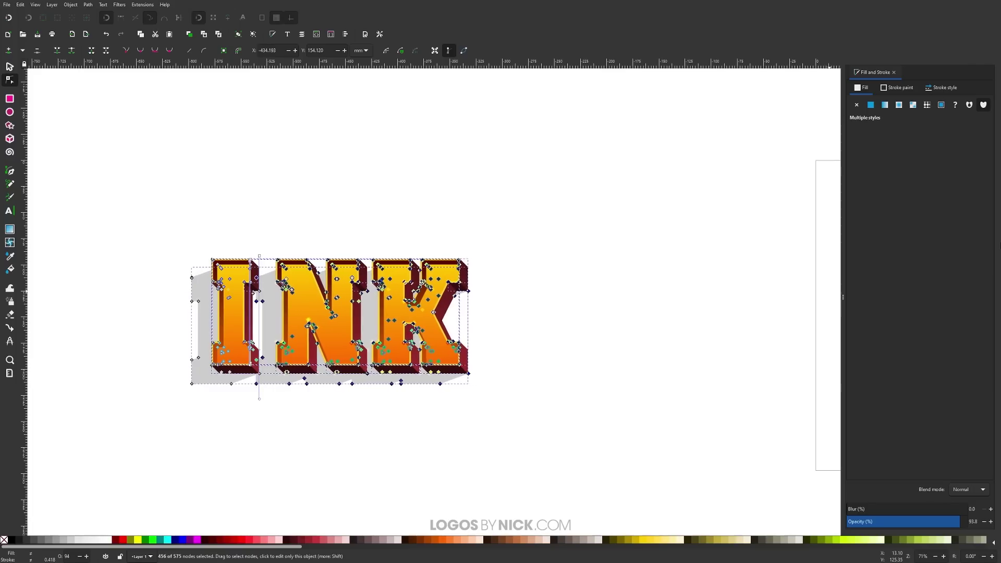
pyautogui.press('Left')
pyautogui.press('Left')
pyautogui.press('Left')
pyautogui.press('Left')
pyautogui.press('Left')
pyautogui.press('Left')
pyautogui.press('Left')
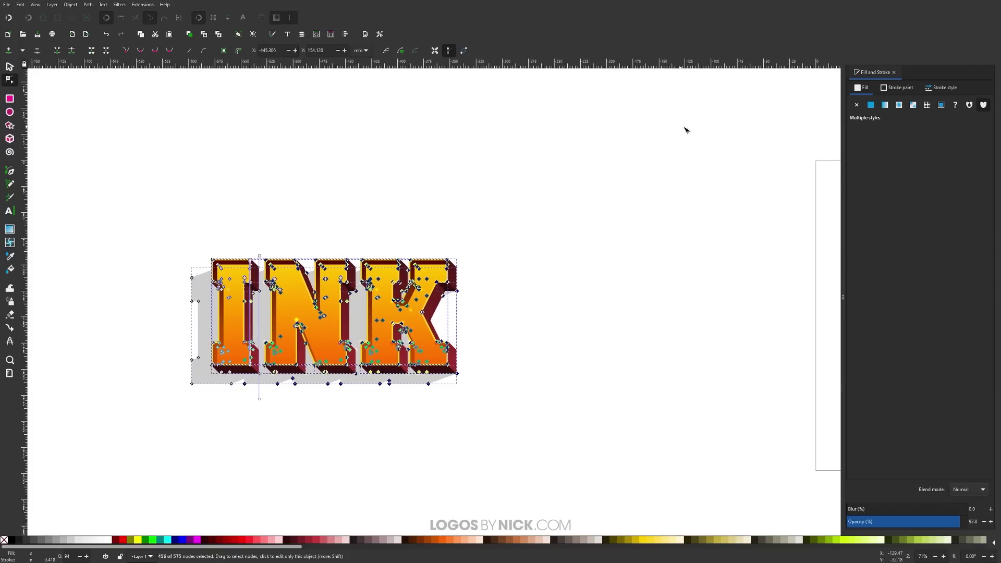
pyautogui.click(10, 66)
pyautogui.hscroll(-6, 433, 188)
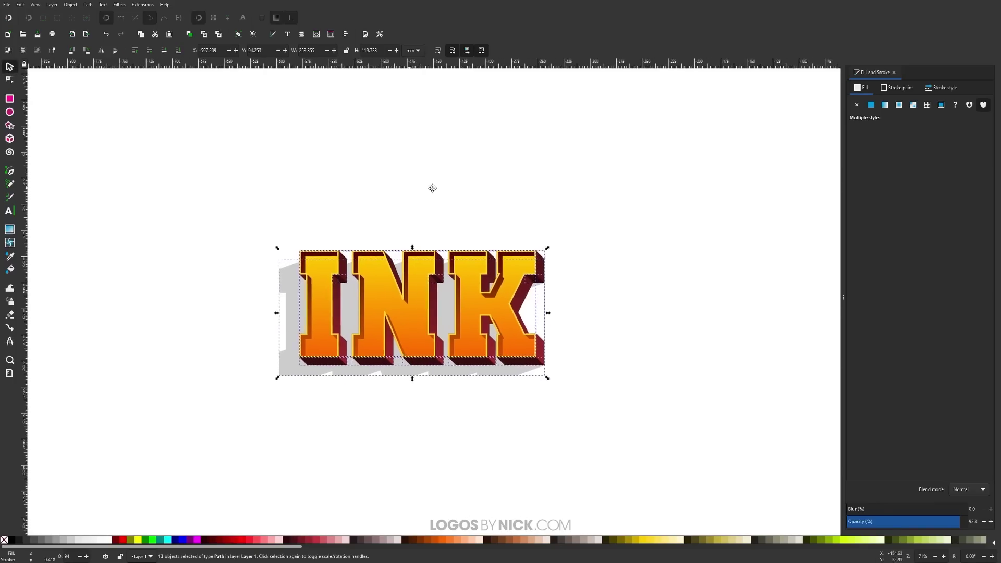
pyautogui.click(664, 240)
# Draw a background rectangle about 512 mm wide and 282 mm high over the whole word INK
pyautogui.hscroll(1, 677, 312)
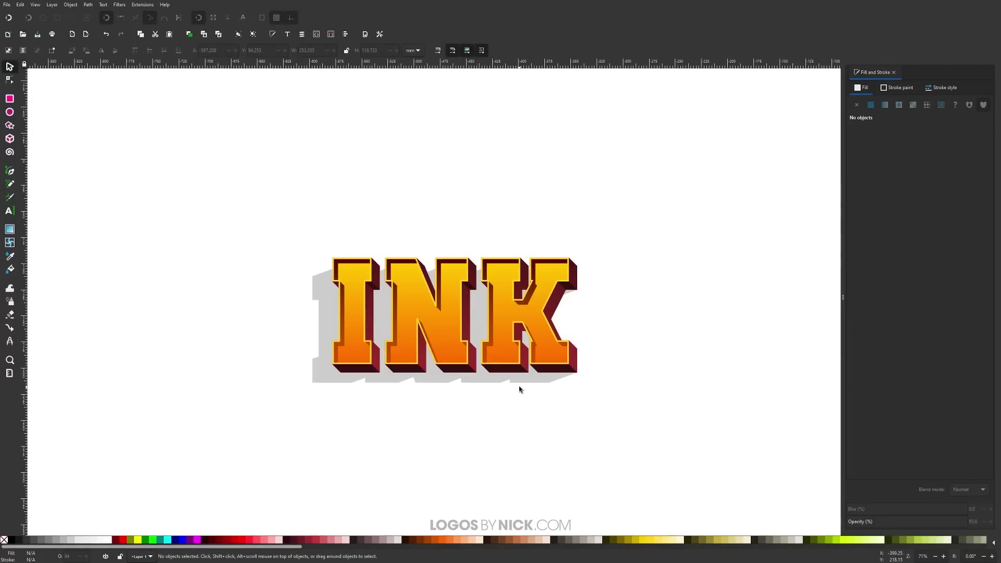
pyautogui.moveTo(518, 389); pyautogui.dragTo(474, 315)
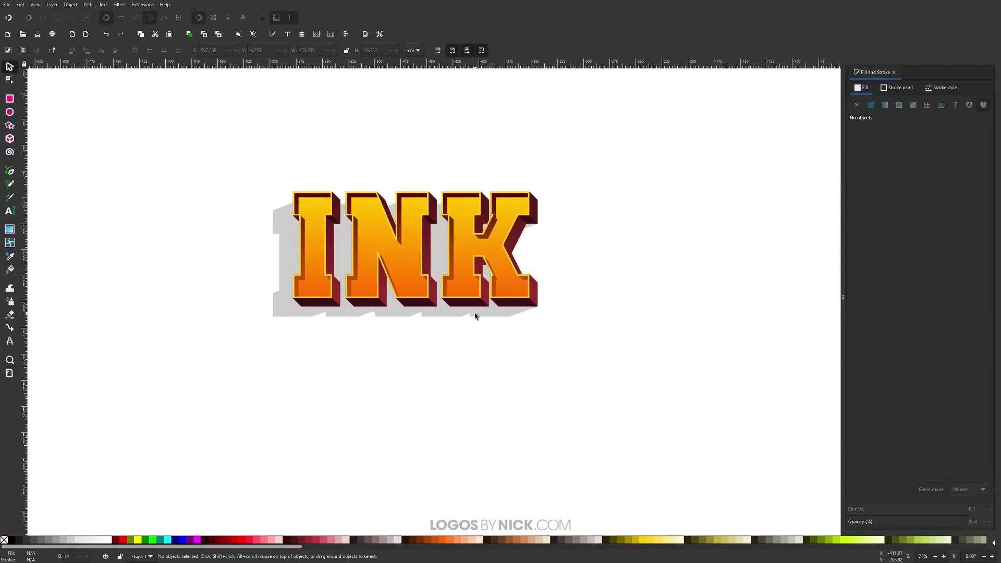
pyautogui.click(7, 101)
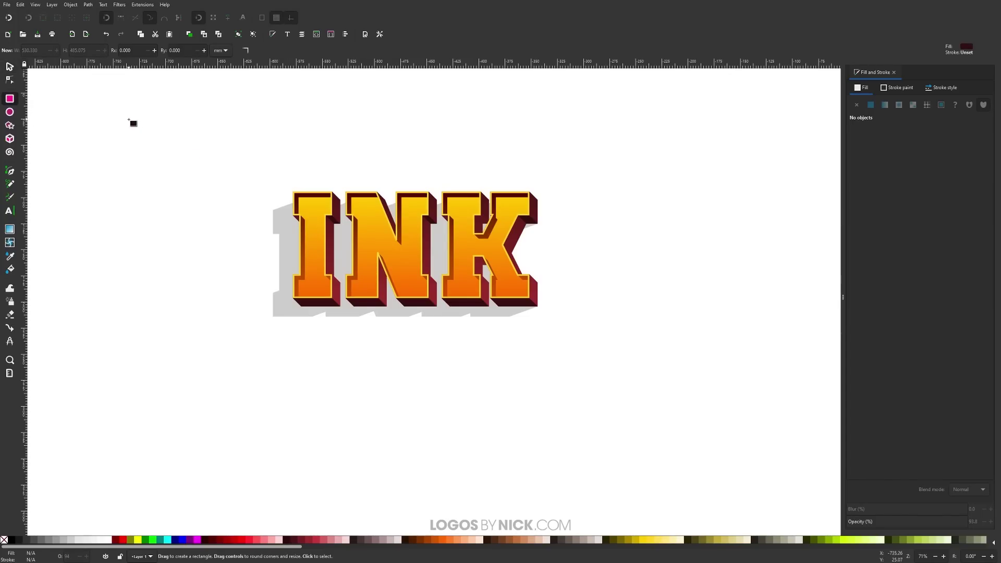
pyautogui.moveTo(129, 119)
pyautogui.mouseDown()
pyautogui.moveTo(556, 331)
pyautogui.moveTo(664, 414)
pyautogui.mouseUp()
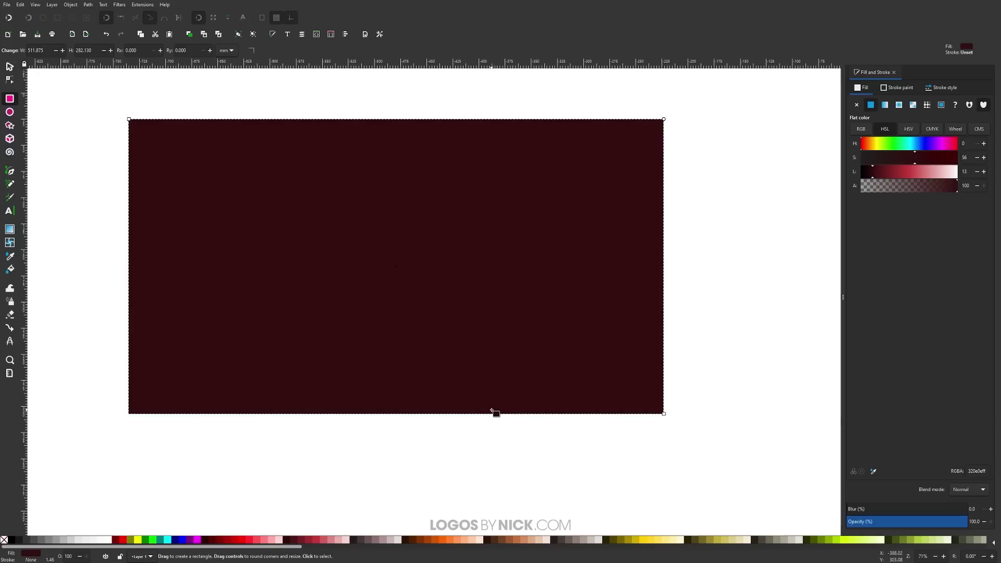
# Send the background rectangle behind the lettering and centre it horizontally and vertically on the INK outline, relative to the last selected object
pyautogui.click(9, 68)
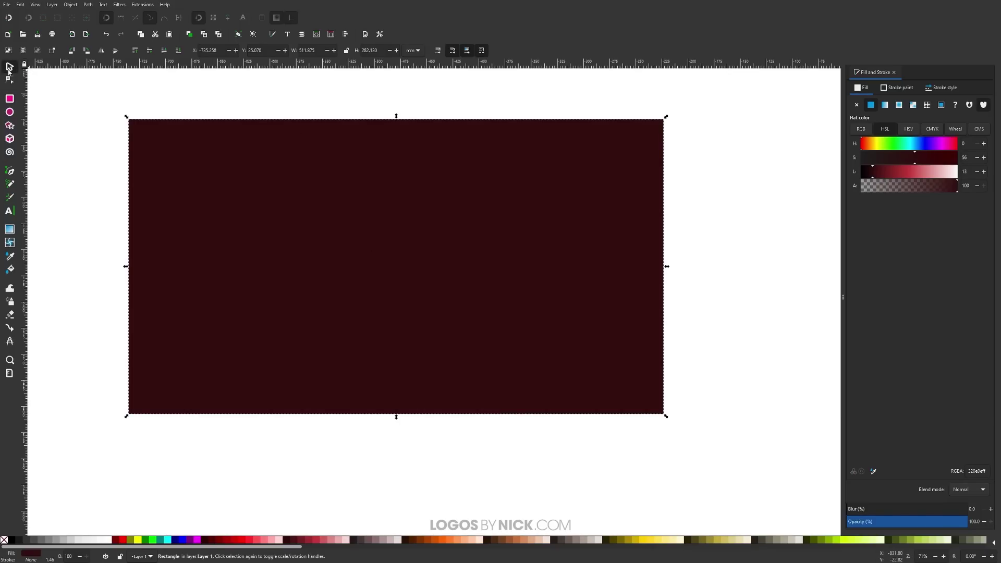
pyautogui.click(179, 50)
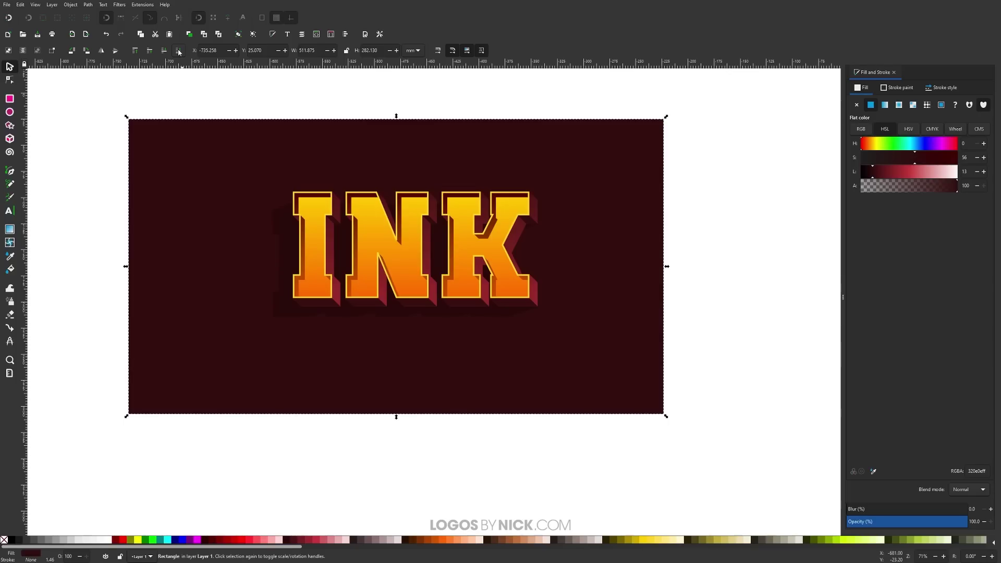
pyautogui.click(345, 35)
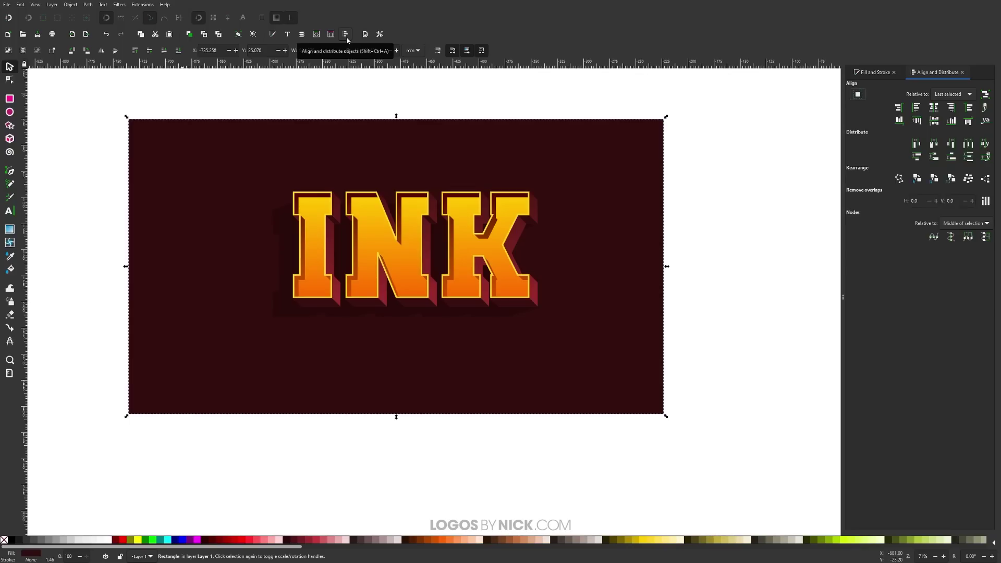
pyautogui.click(947, 96)
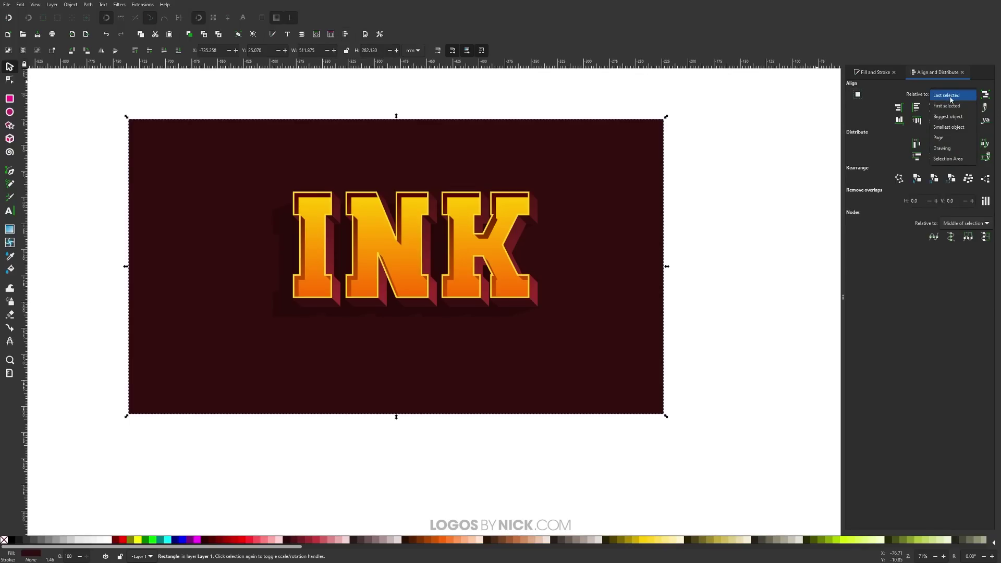
pyautogui.click(950, 97)
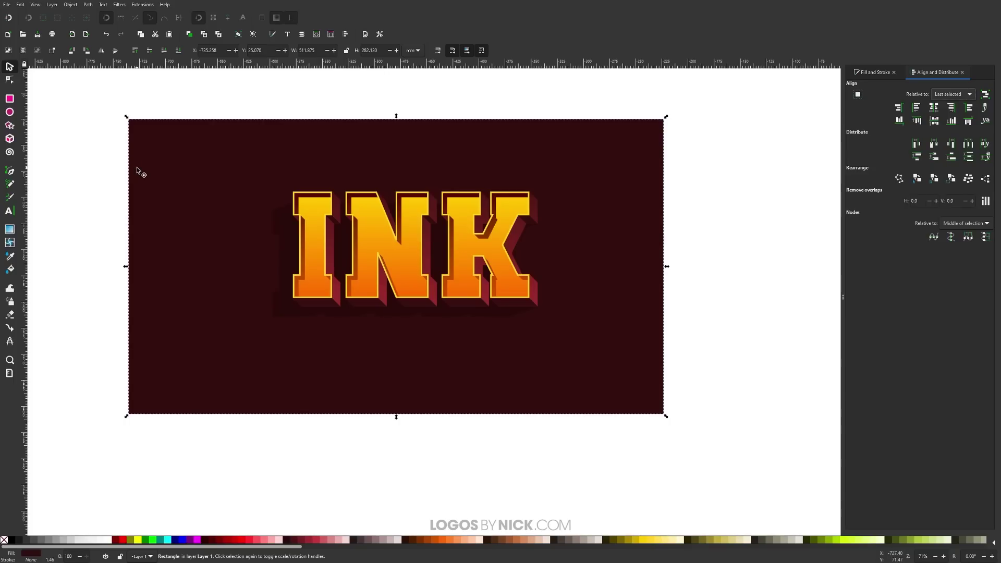
pyautogui.keyDown('shift'); pyautogui.click(319, 195); pyautogui.keyUp('shift')
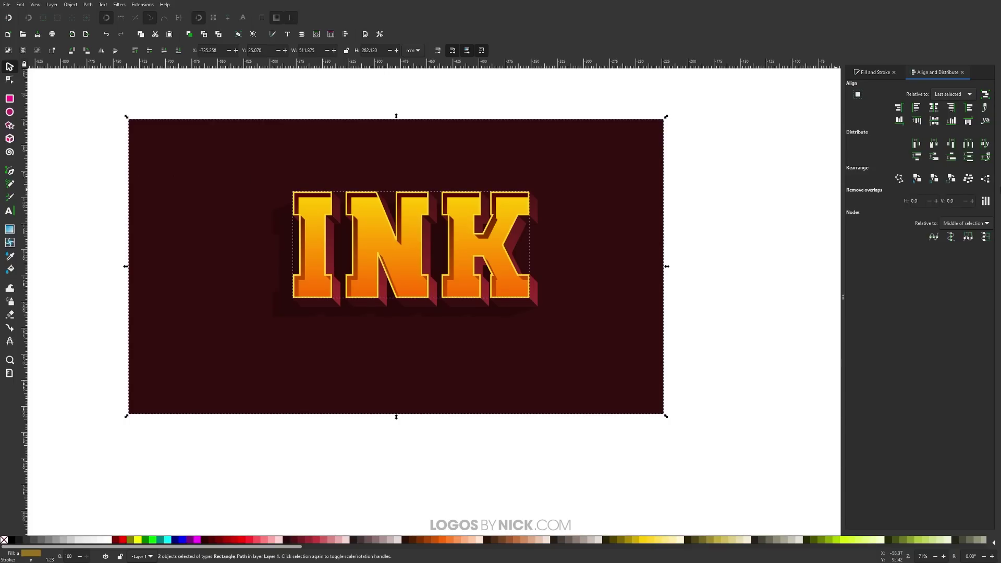
pyautogui.click(934, 109)
pyautogui.click(934, 121)
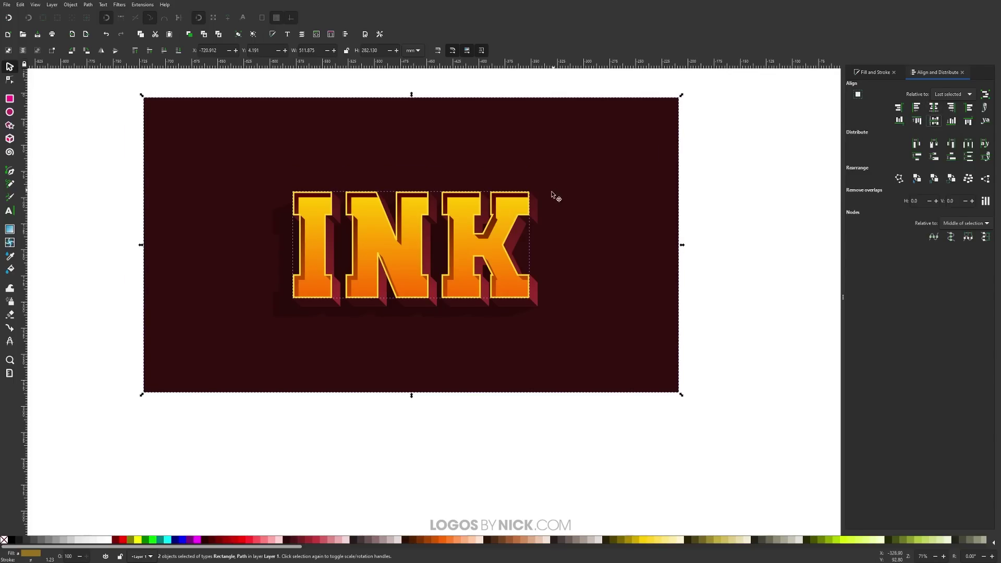
# Resize the page to fit the background rectangle, keeping the rectangle aligned with the page
pyautogui.scroll(1, 573, 242)
pyautogui.hscroll(-1, 573, 242)
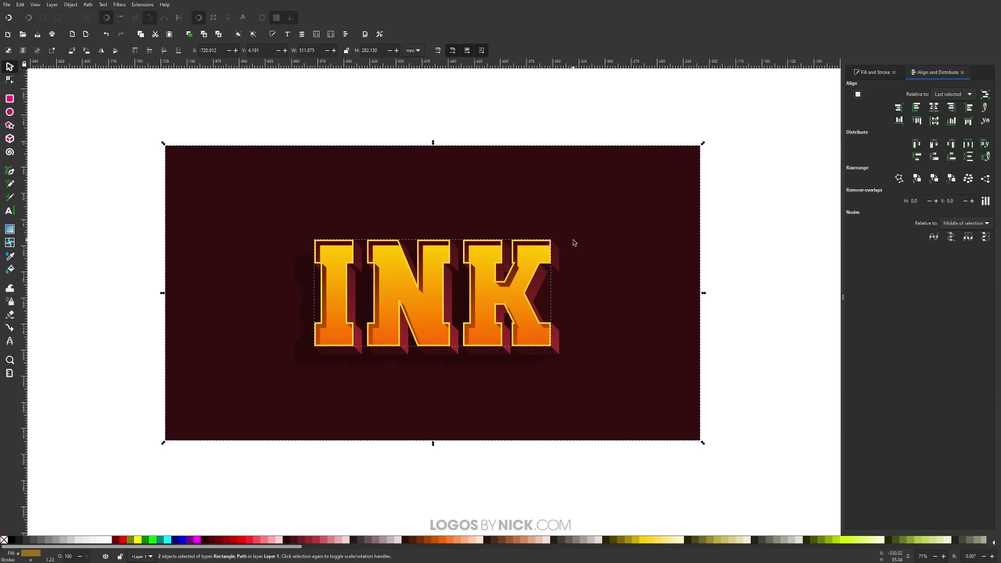
pyautogui.hotkey('ctrl', 'shift', 'r')
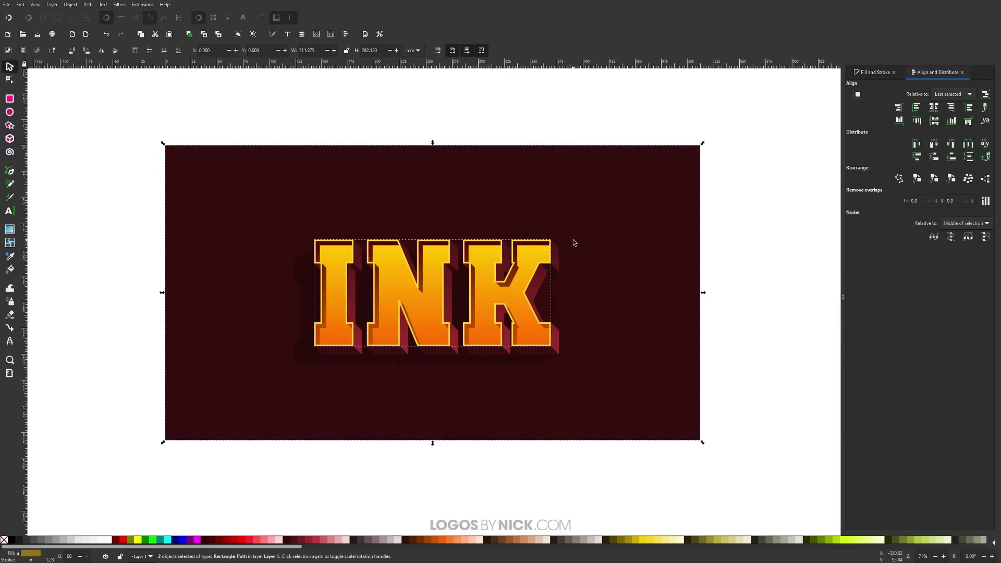
pyautogui.click(355, 139)
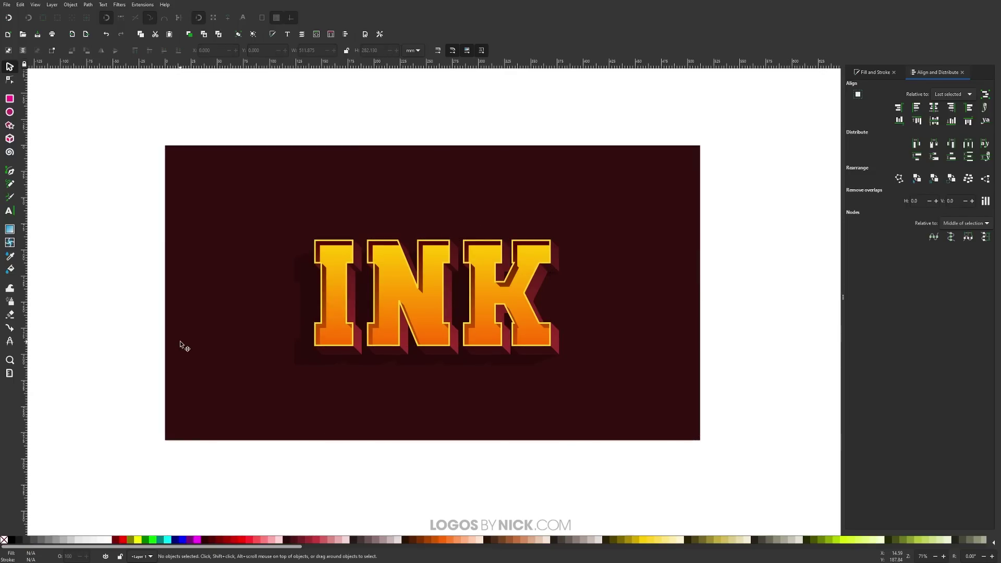
pyautogui.moveTo(178, 164); pyautogui.dragTo(211, 188)
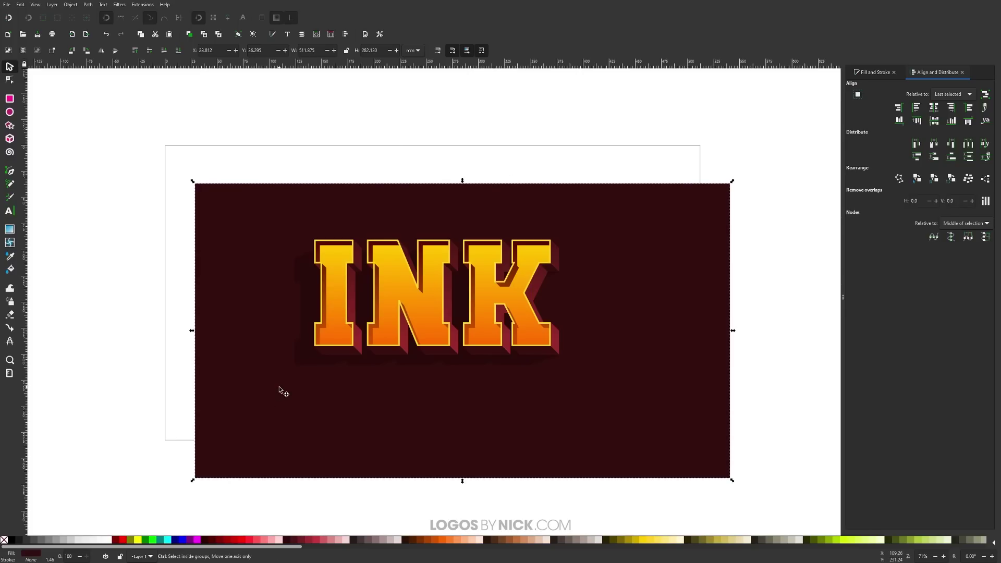
pyautogui.hotkey('ctrl', 'z')
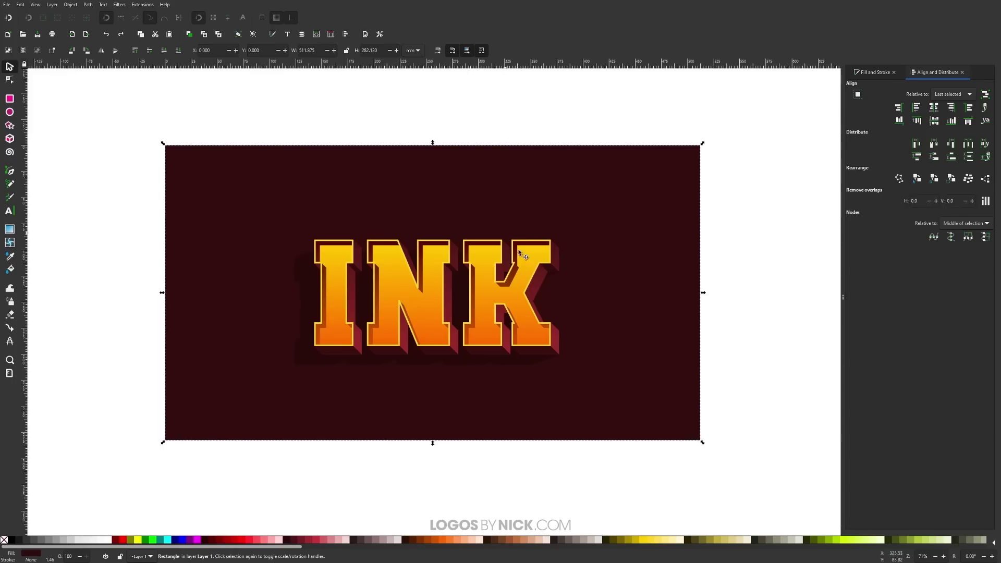
# Fill the background rectangle with a radial gradient of light purple c6afe9 and make its outer stop fully opaque
pyautogui.click(873, 72)
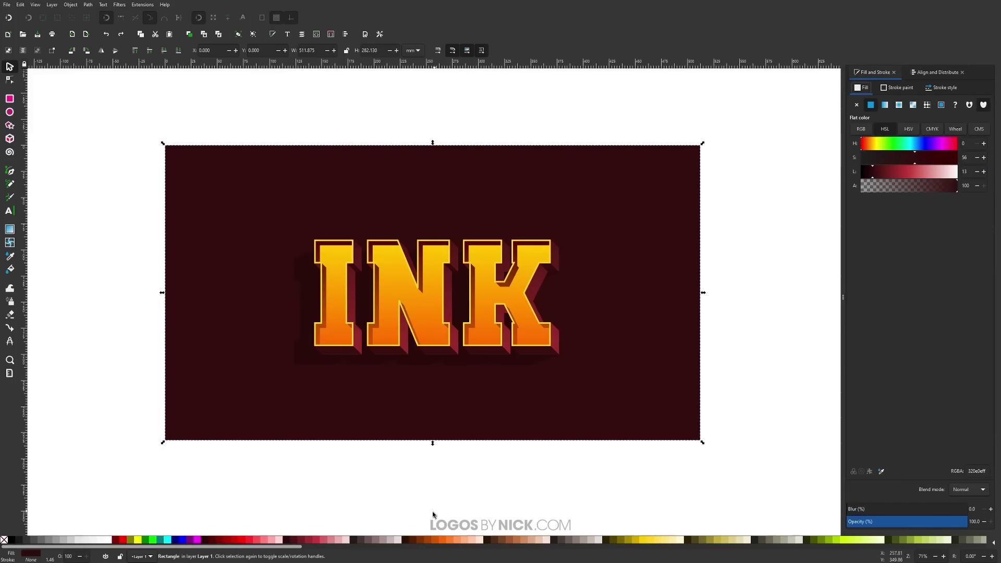
pyautogui.moveTo(276, 546); pyautogui.dragTo(751, 559)
pyautogui.hscroll(5, 754, 543)
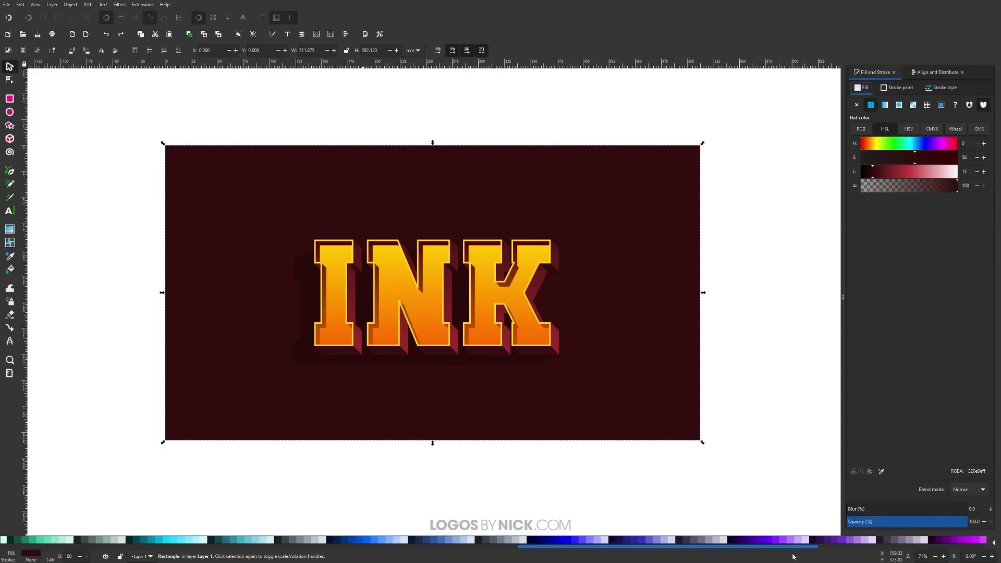
pyautogui.click(754, 542)
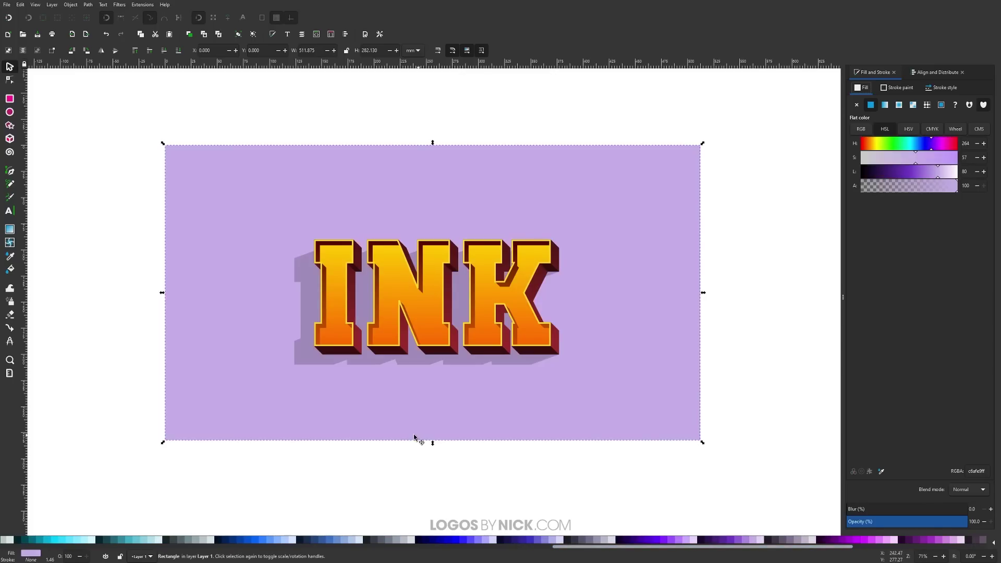
pyautogui.click(898, 106)
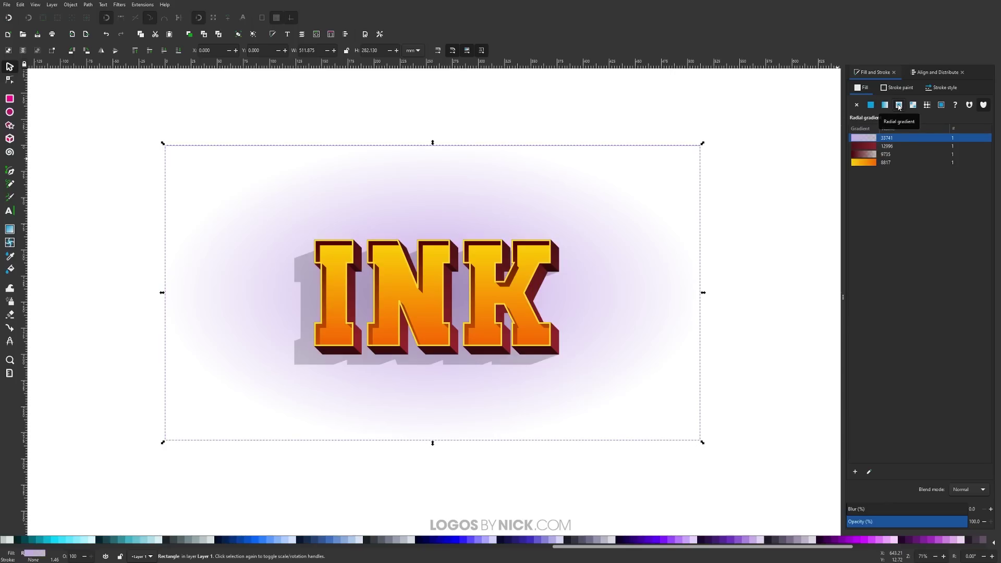
pyautogui.press('g')
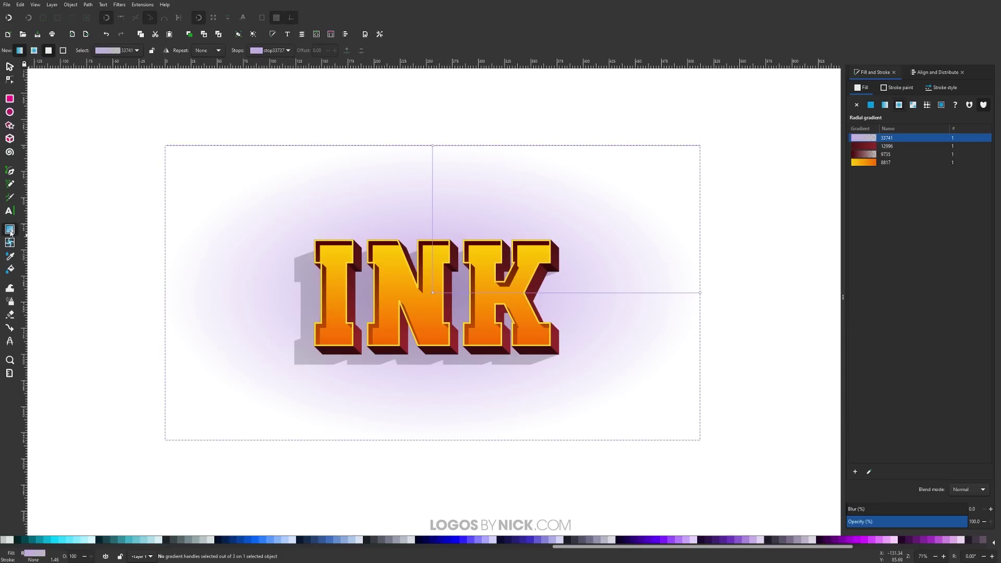
pyautogui.click(700, 292)
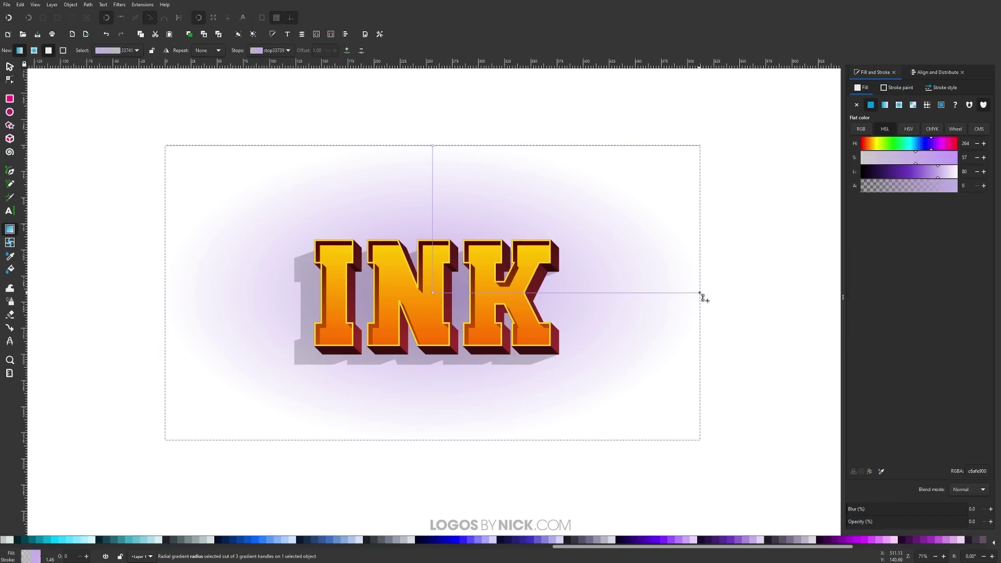
pyautogui.moveTo(897, 521); pyautogui.dragTo(998, 519)
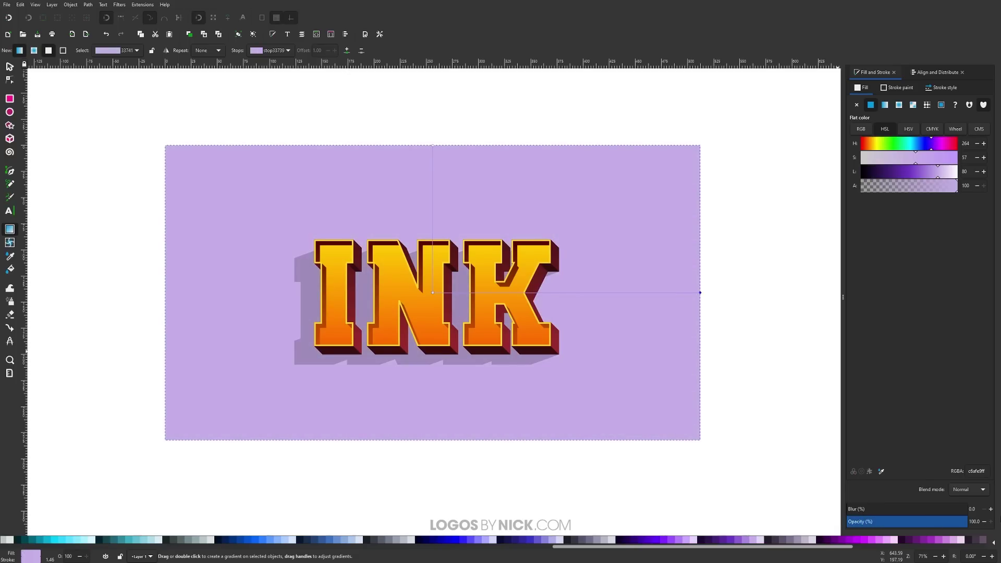
# Add a middle stop to the background gradient, setting the centre stop's lightness to 95 and the middle stop's to 85
pyautogui.doubleClick(572, 293)
pyautogui.click(433, 293)
pyautogui.click(954, 174)
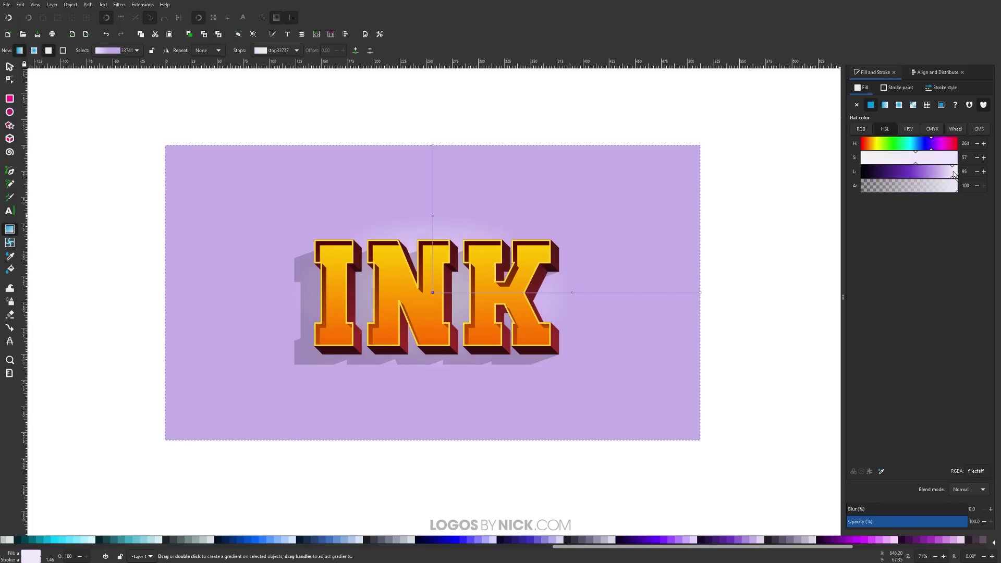
pyautogui.click(572, 292)
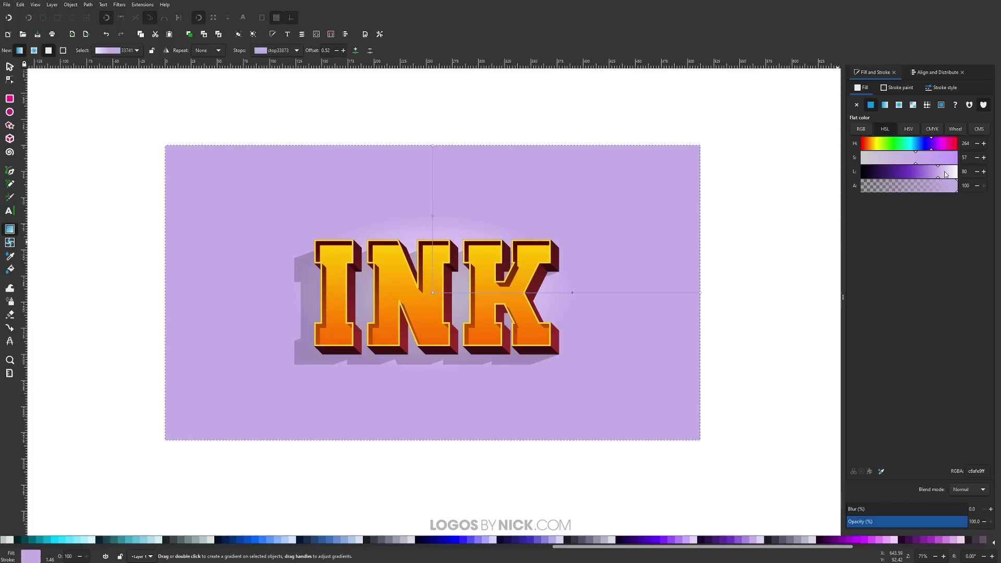
pyautogui.click(945, 174)
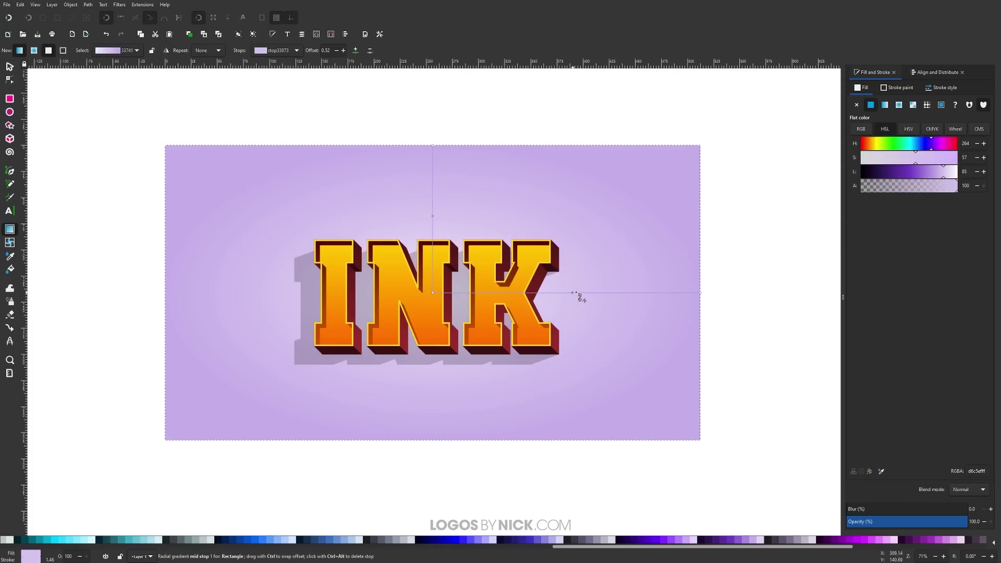
# Stretch the radial gradient beyond the rectangle's upper and right edges and set its middle stop at an offset of about 0.50
pyautogui.moveTo(579, 297); pyautogui.dragTo(591, 297)
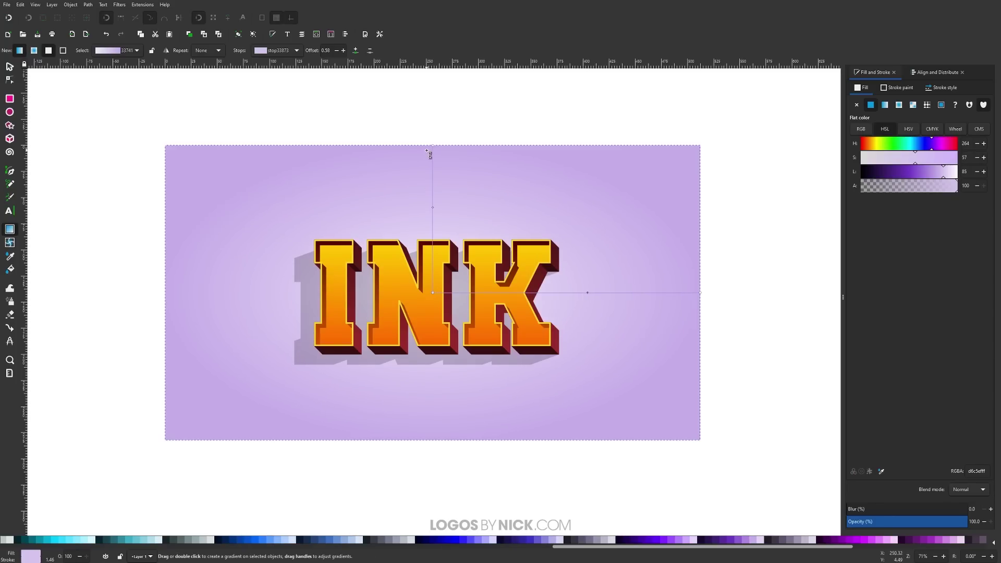
pyautogui.moveTo(432, 147); pyautogui.dragTo(433, 87)
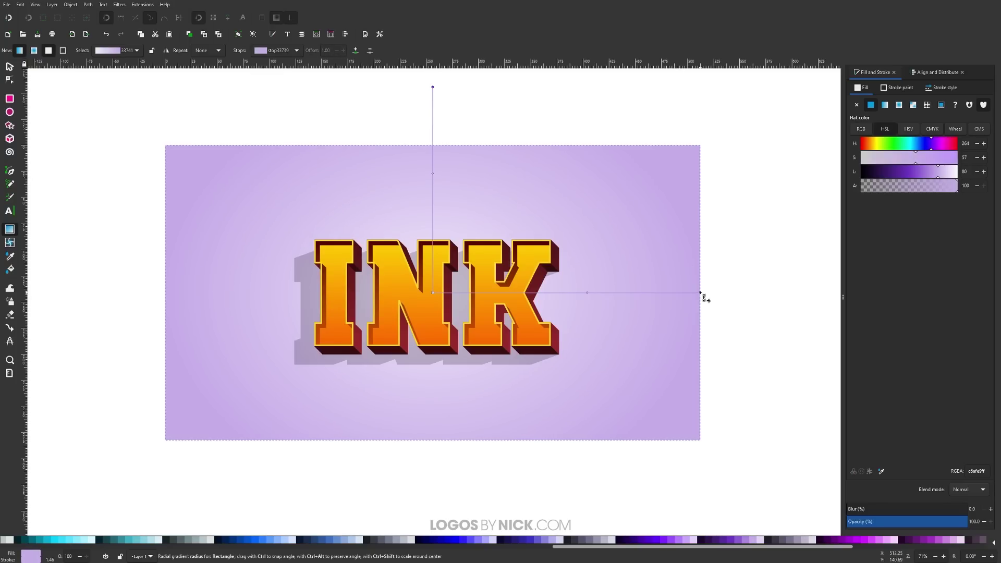
pyautogui.moveTo(701, 293); pyautogui.dragTo(786, 298)
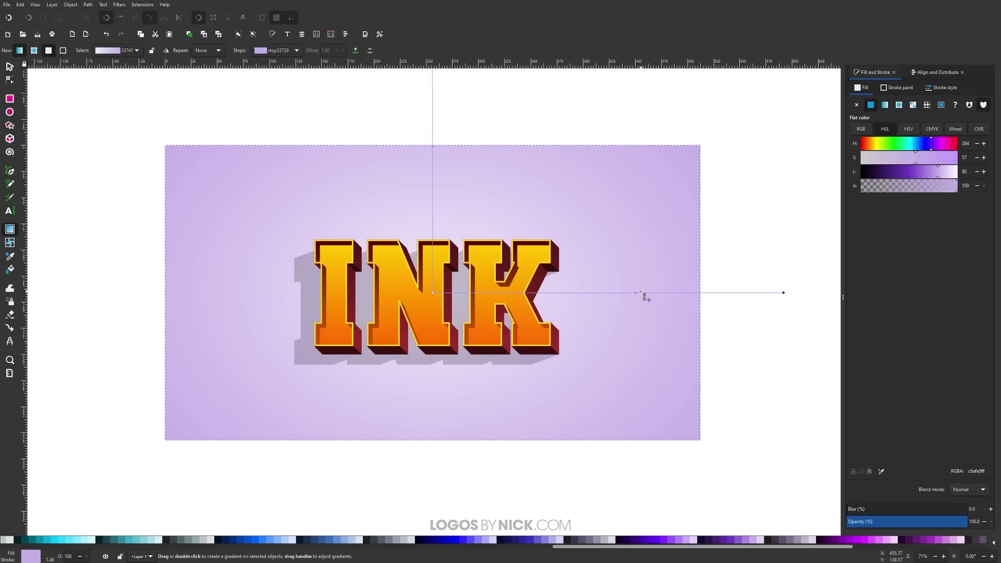
pyautogui.moveTo(636, 292); pyautogui.dragTo(611, 295)
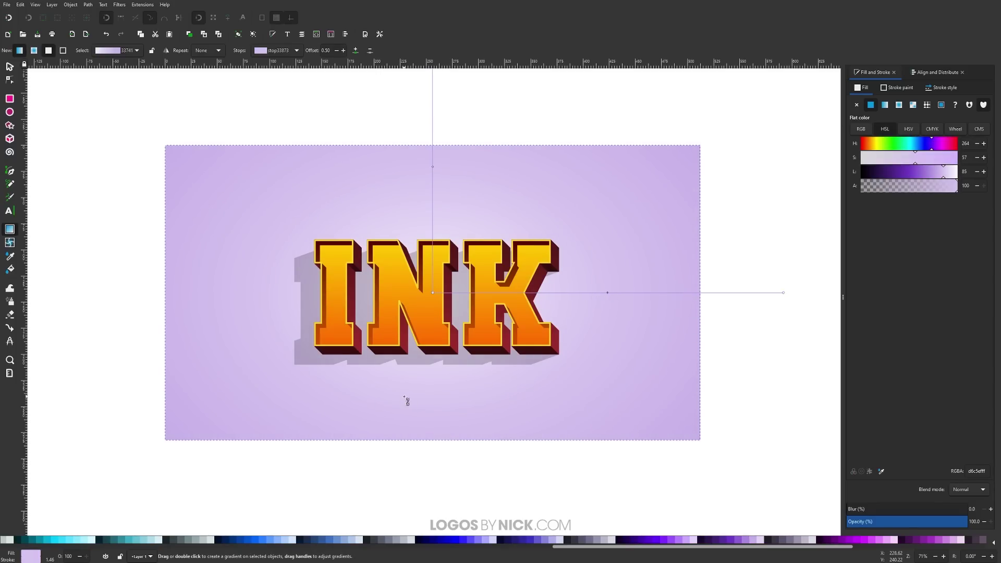
# Raise the opacity of the black cast shadow behind the letters to 100%
pyautogui.click(7, 68)
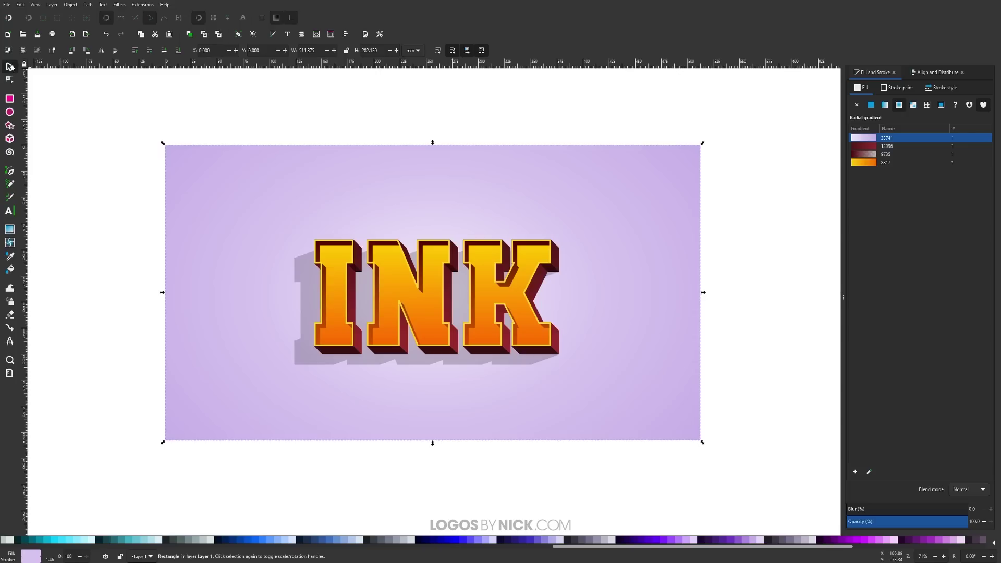
pyautogui.click(306, 364)
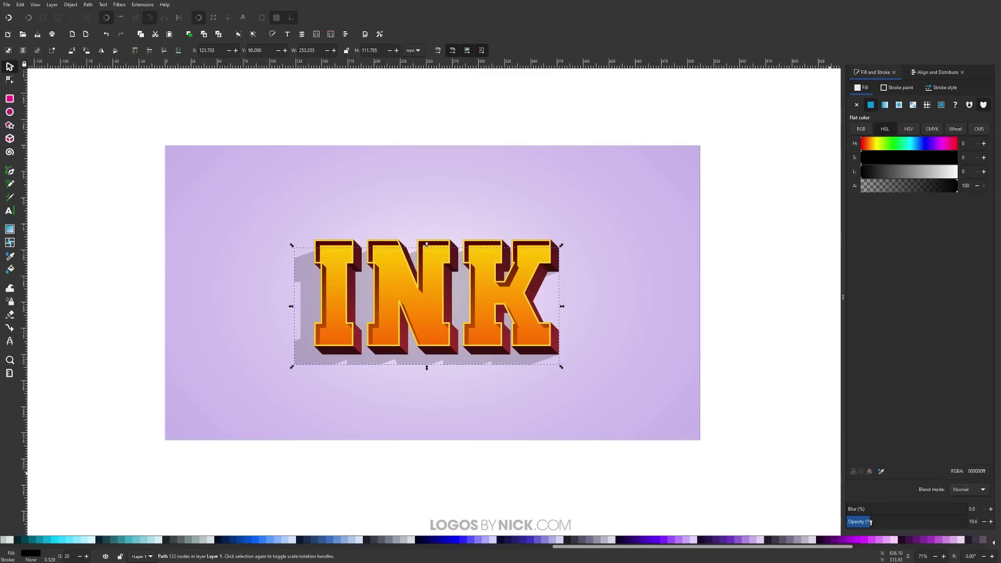
pyautogui.moveTo(871, 521); pyautogui.dragTo(998, 523)
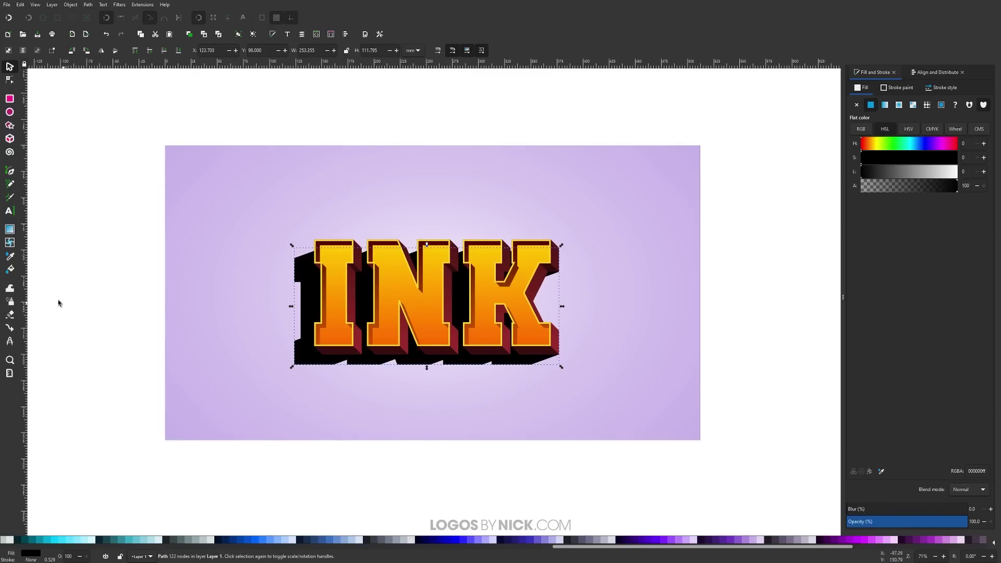
# Fill the cast shadow with the purple sampled from the background's upper-left corner, fine-tune its lightness to 81 and deselect it
pyautogui.click(9, 256)
pyautogui.click(181, 155)
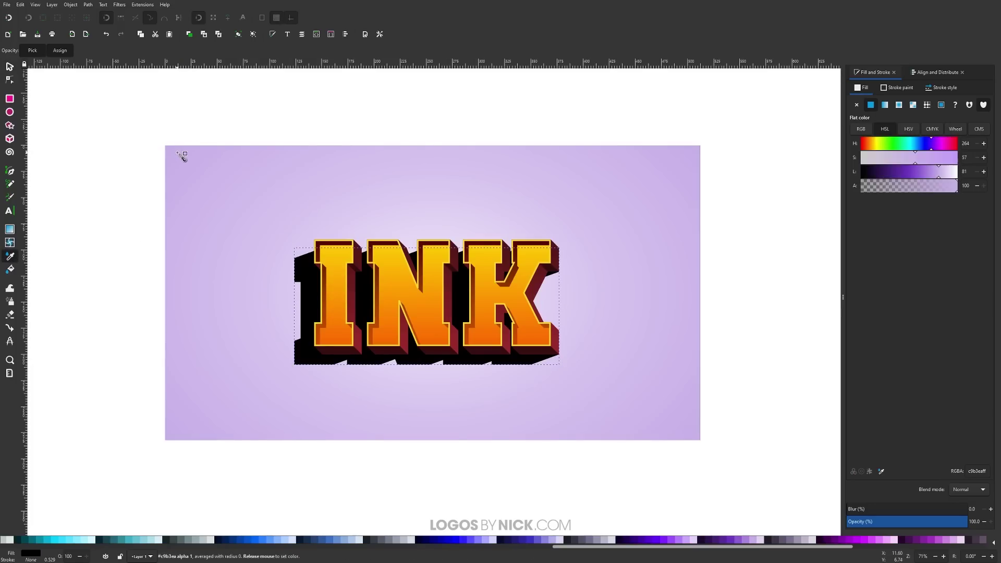
pyautogui.click(10, 66)
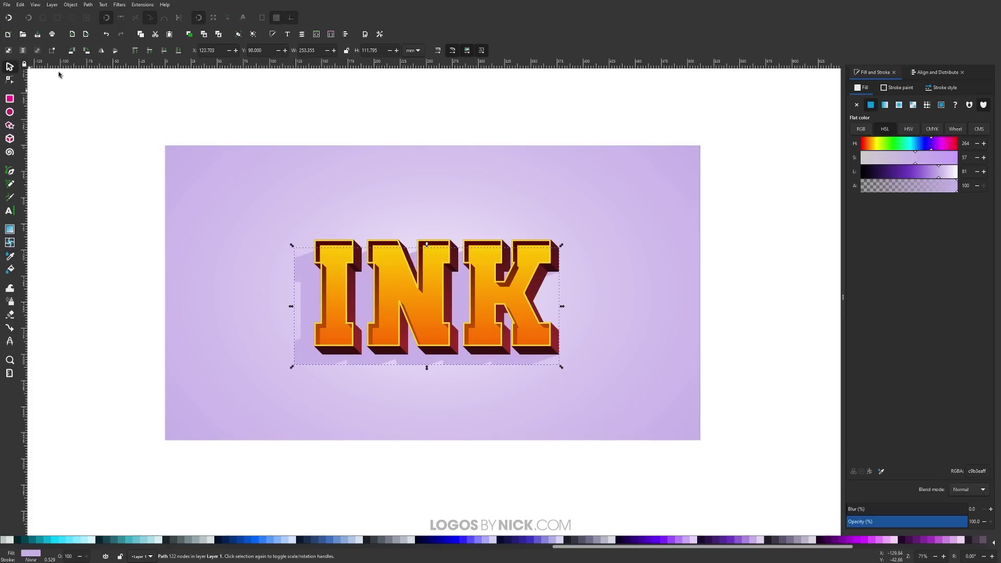
pyautogui.moveTo(946, 171)
pyautogui.mouseDown()
pyautogui.moveTo(927, 171)
pyautogui.moveTo(940, 170)
pyautogui.mouseUp()
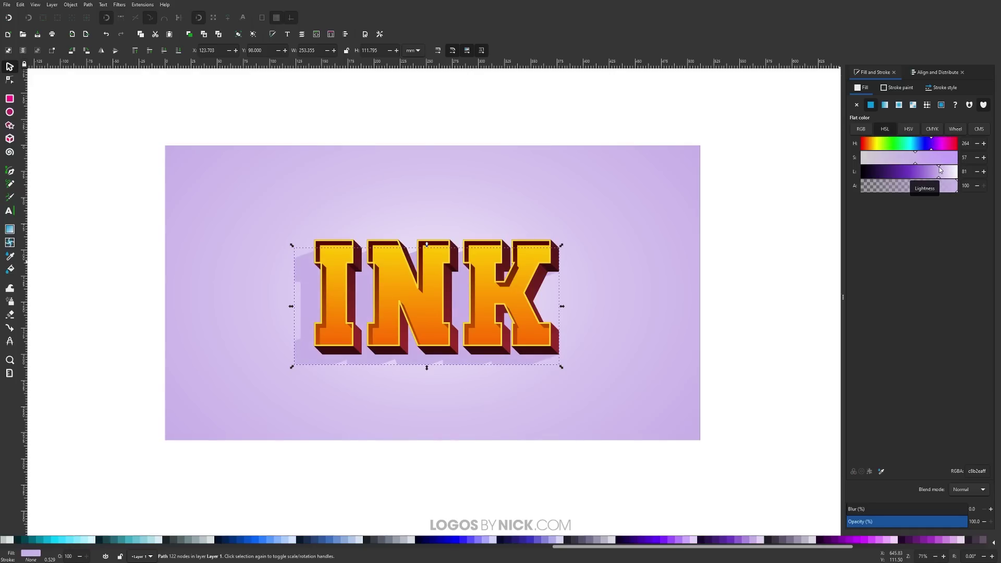
pyautogui.click(751, 302)
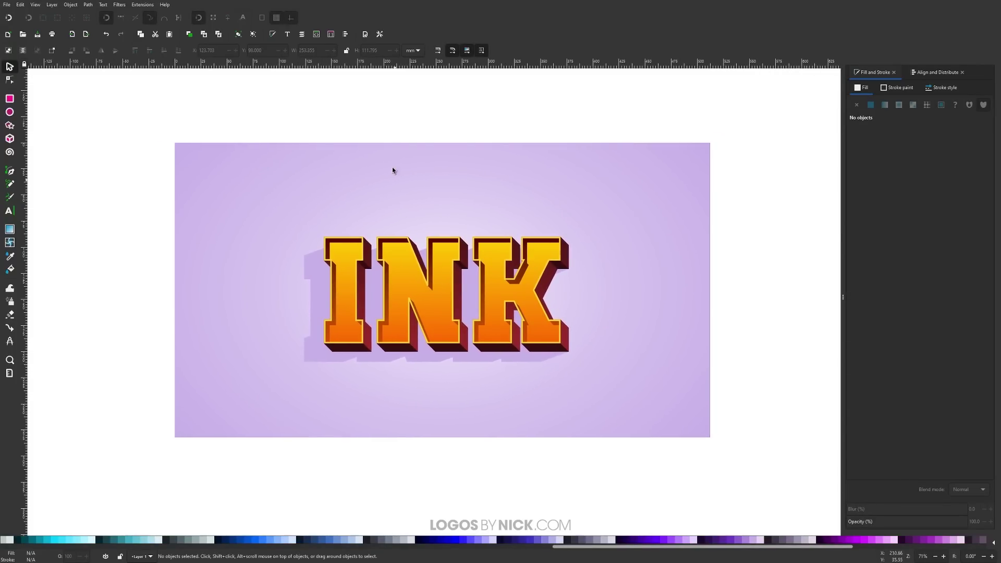
# Add a new layer named Layer 2 above the current layer
pyautogui.click(302, 35)
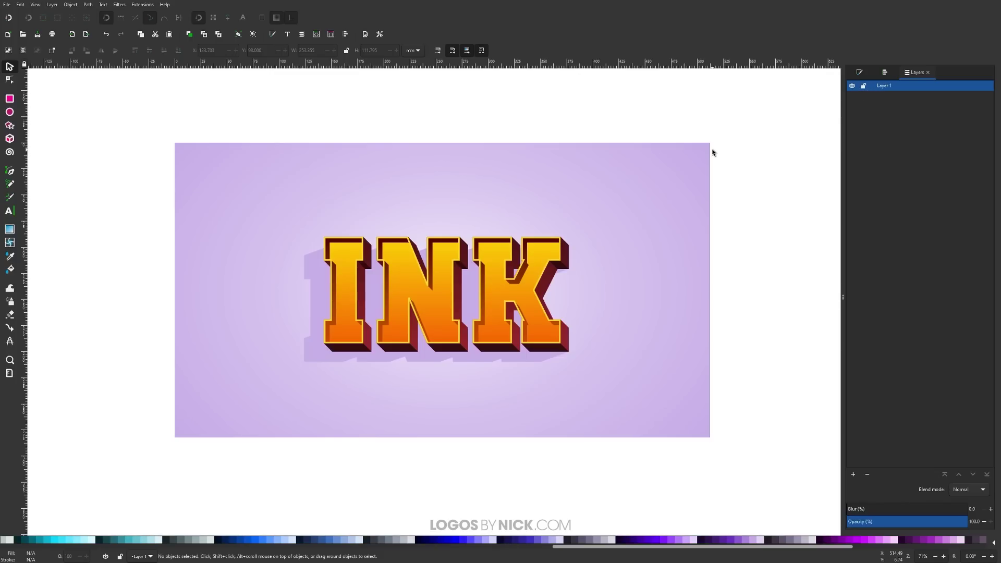
pyautogui.click(853, 475)
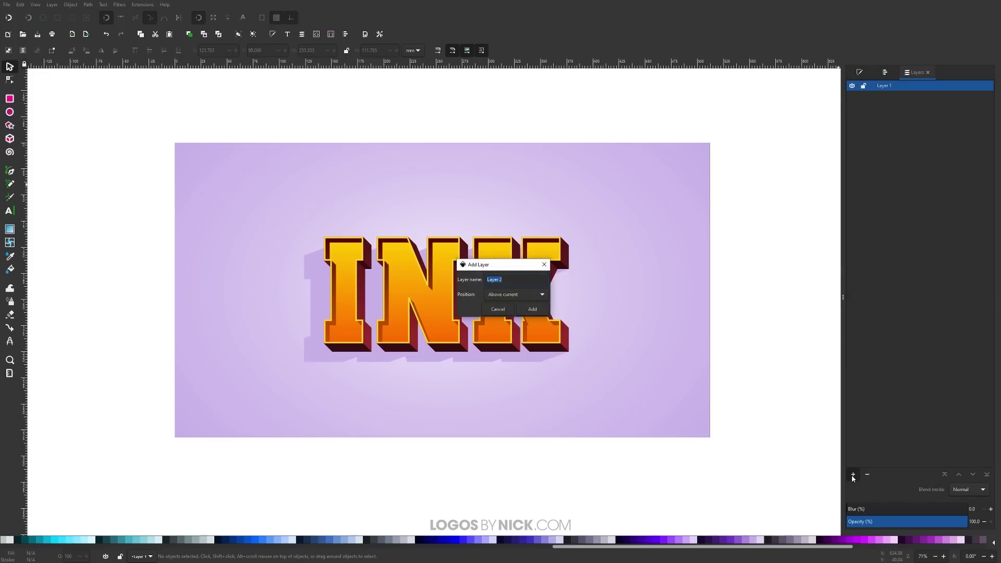
pyautogui.click(513, 300)
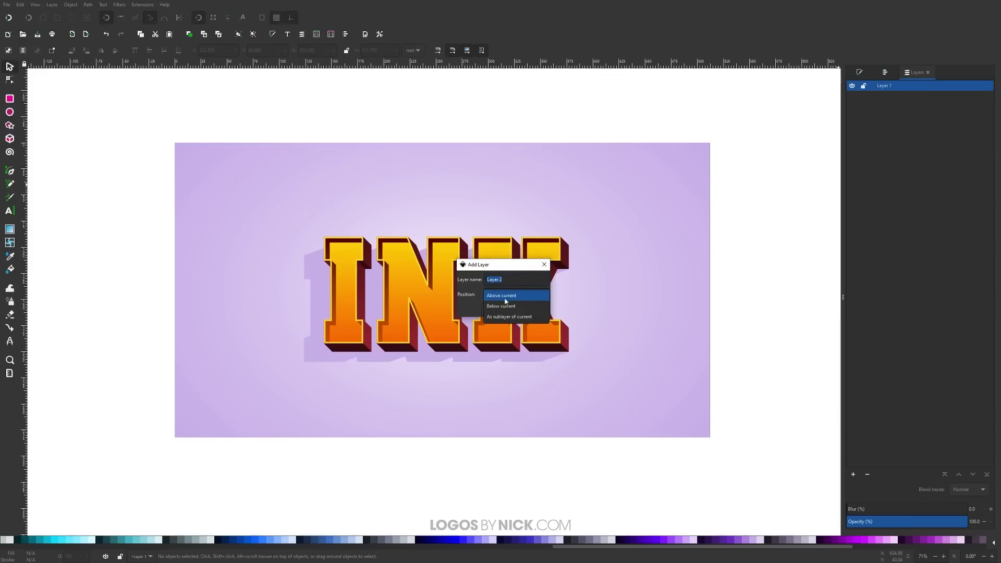
pyautogui.click(505, 300)
pyautogui.click(527, 312)
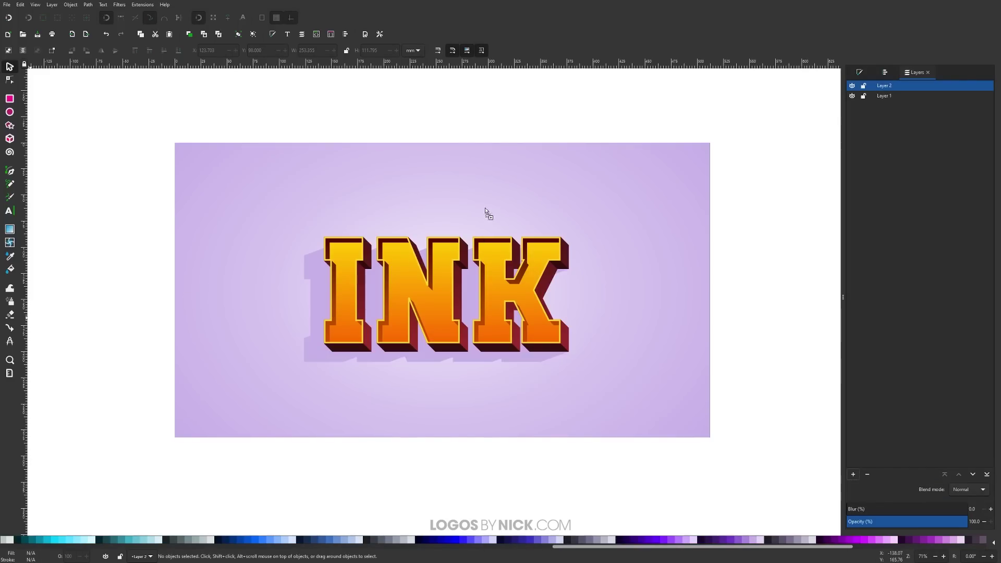
# Paste the copied texture photo into Layer 2 as an embedded image at default import resolution and move it off the lettering
pyautogui.hotkey('ctrl', 'v')
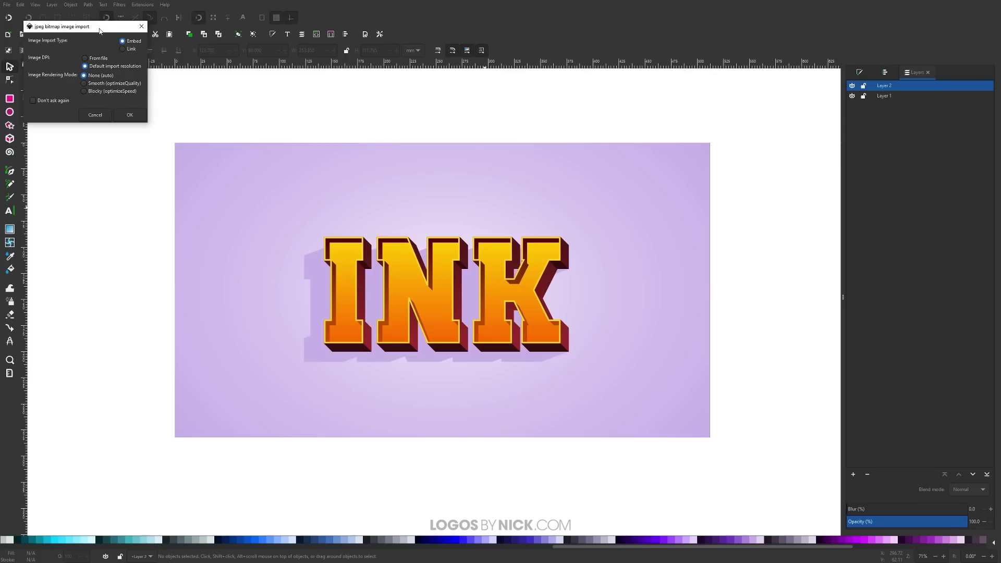
pyautogui.moveTo(102, 30); pyautogui.dragTo(208, 194)
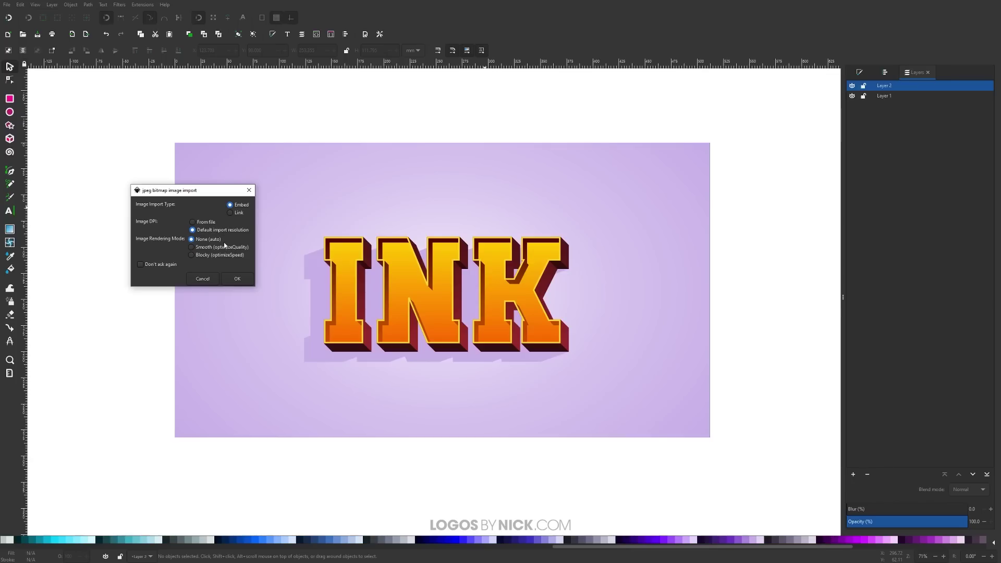
pyautogui.click(236, 279)
pyautogui.moveTo(375, 169)
pyautogui.mouseDown()
pyautogui.moveTo(451, 309)
pyautogui.moveTo(600, 469)
pyautogui.moveTo(636, 475)
pyautogui.mouseUp()
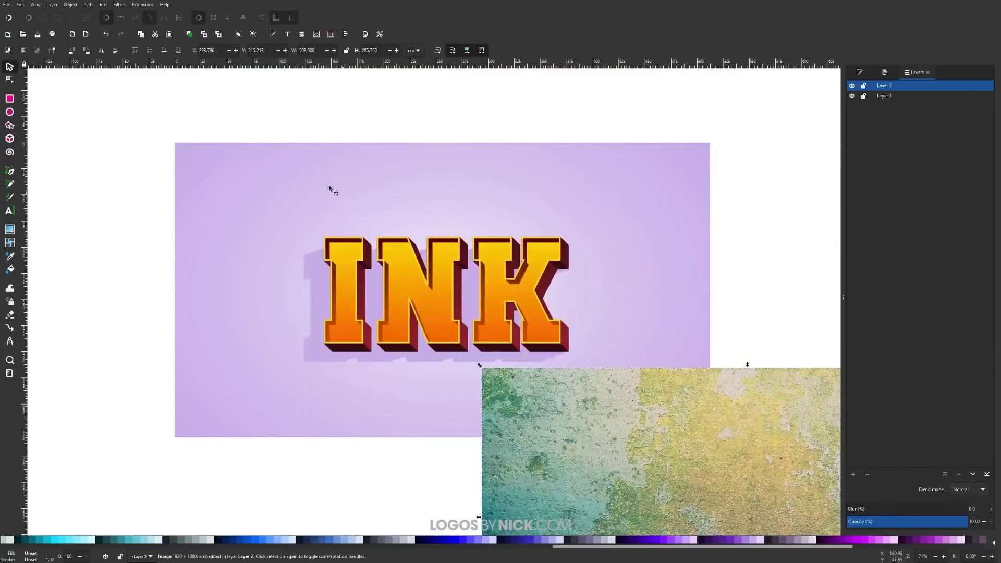
# Copy the purple background rectangle and paste its size onto the texture image
pyautogui.click(245, 165)
pyautogui.rightClick(214, 187)
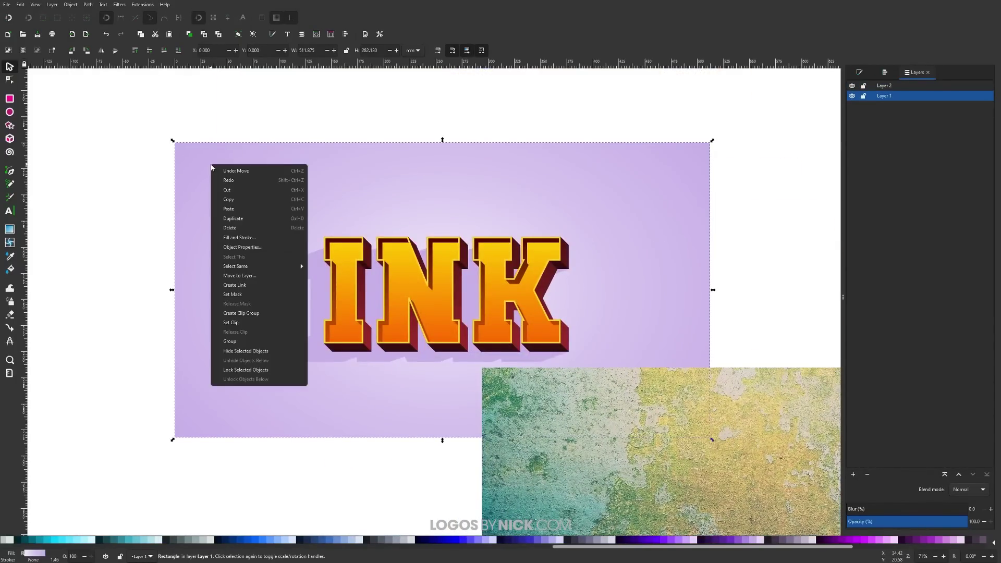
pyautogui.click(230, 203)
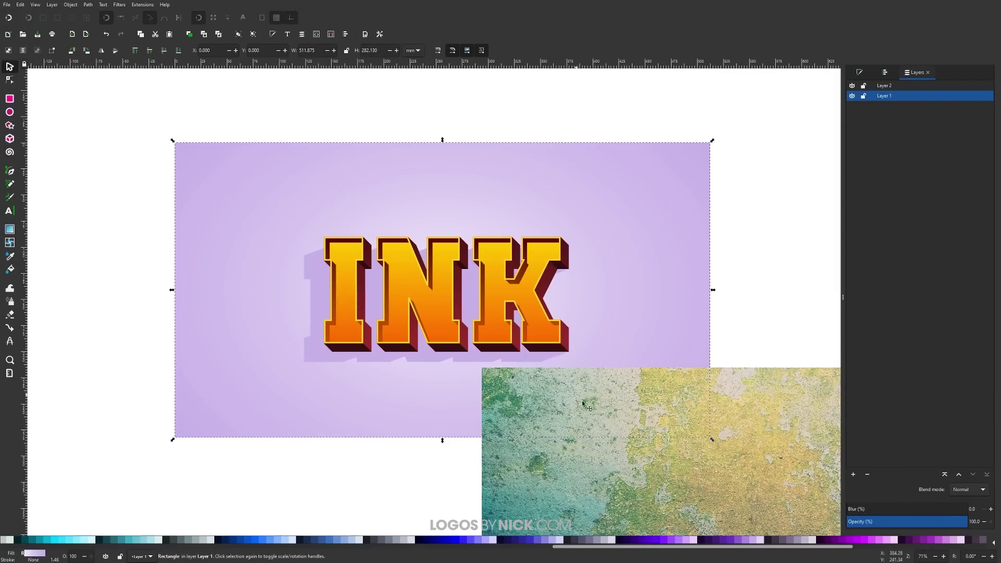
pyautogui.moveTo(636, 447); pyautogui.dragTo(341, 235)
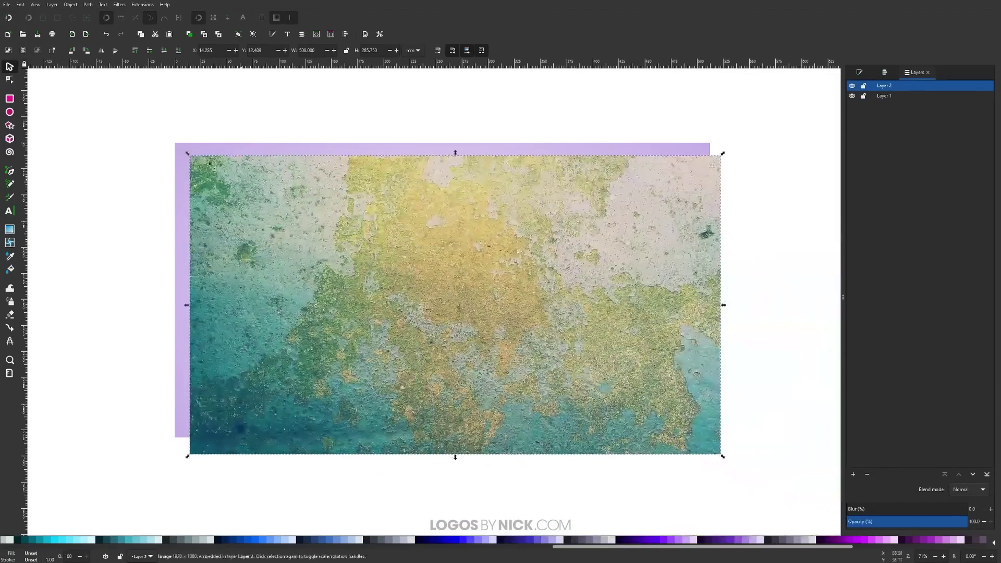
pyautogui.click(20, 4)
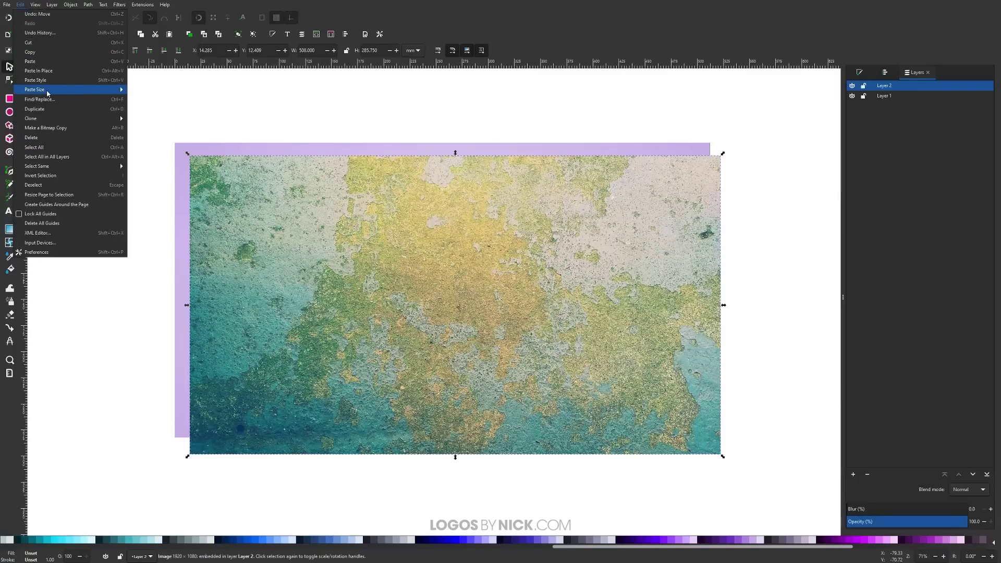
pyautogui.moveTo(94, 89)
pyautogui.click(148, 92)
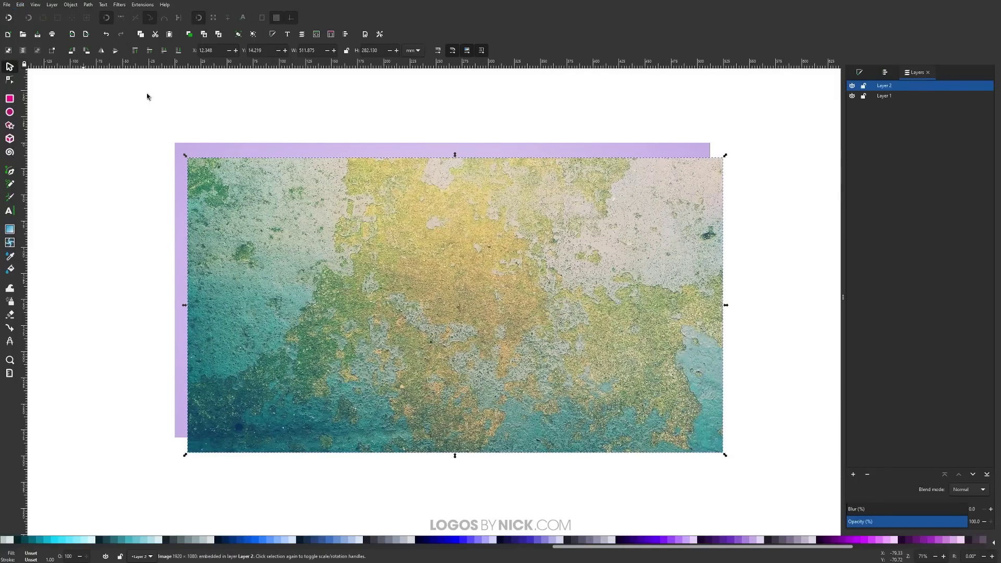
# Centre the texture image horizontally and vertically on the purple background rectangle and deselect both
pyautogui.moveTo(233, 180); pyautogui.dragTo(353, 222)
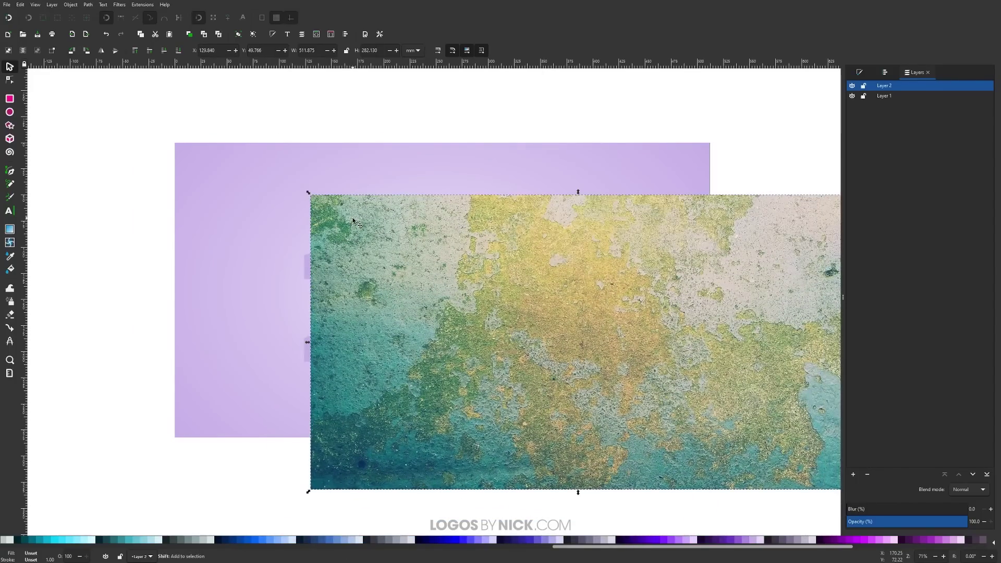
pyautogui.keyDown('shift'); pyautogui.click(201, 153); pyautogui.keyUp('shift')
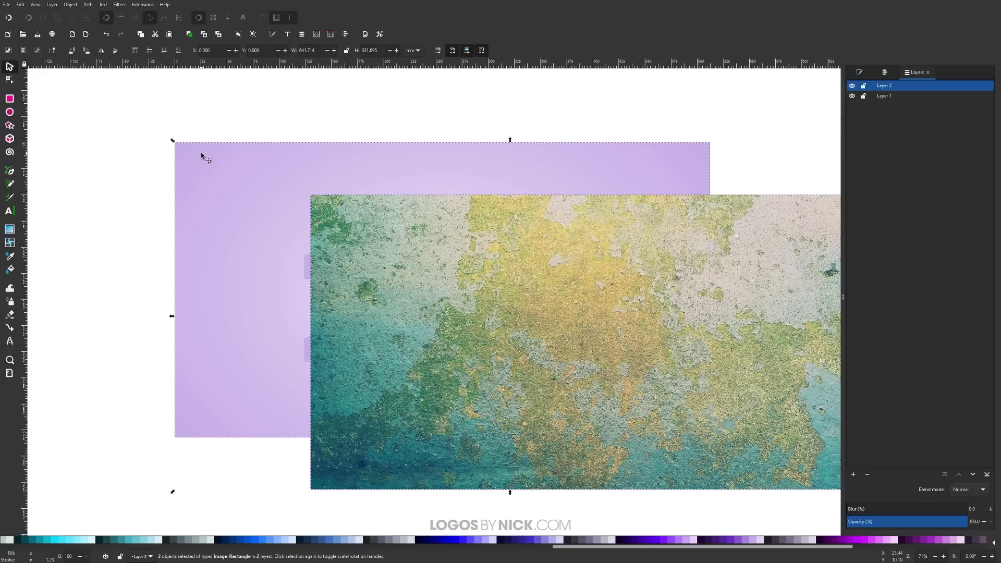
pyautogui.click(884, 73)
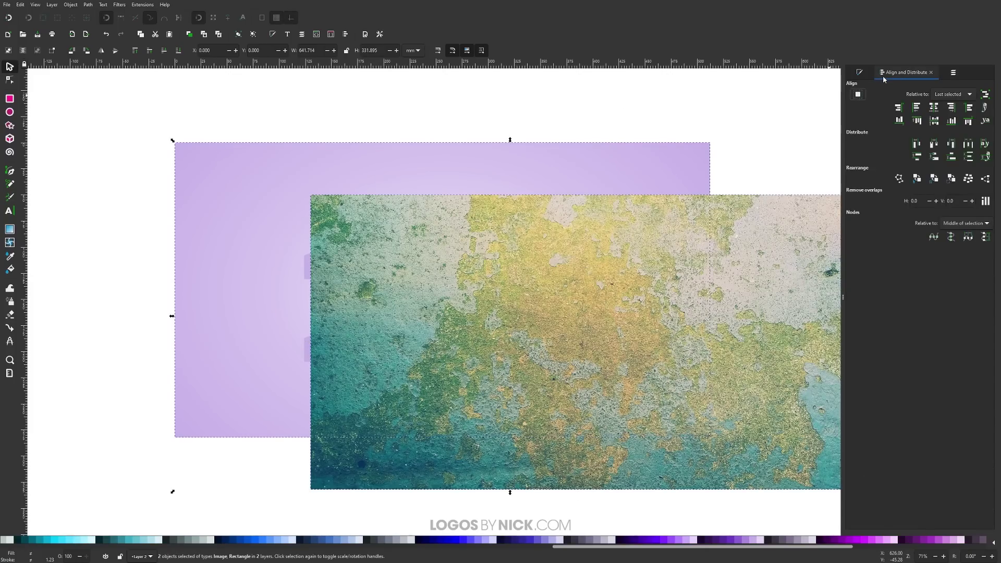
pyautogui.click(936, 108)
pyautogui.click(932, 121)
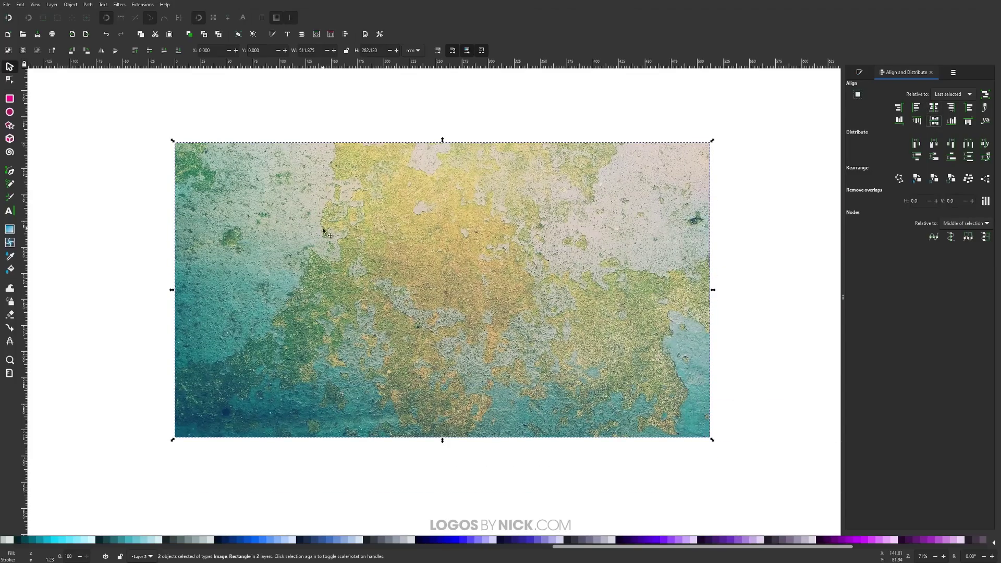
pyautogui.click(578, 117)
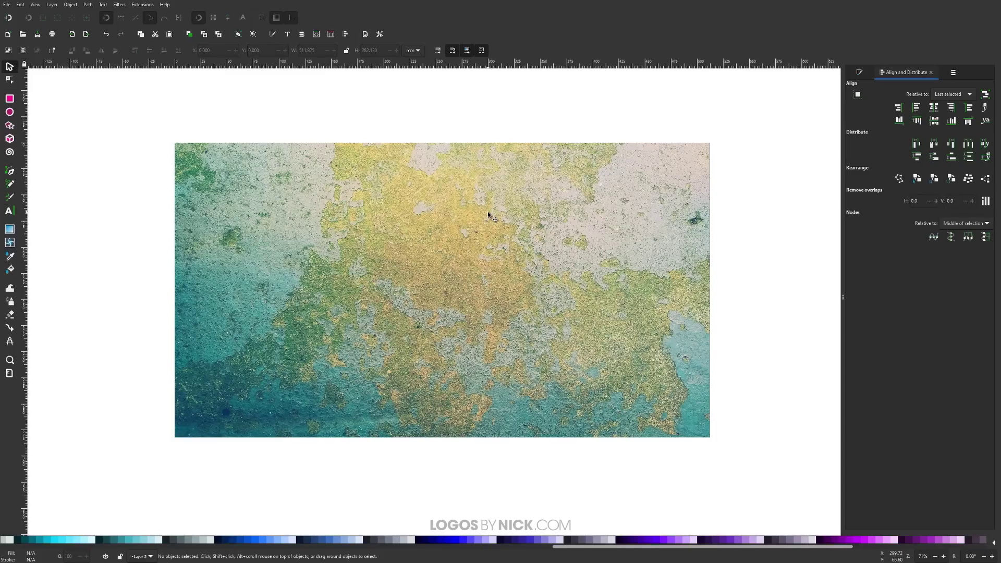
# Set Layer 2's blend mode to Soft Light so the texture blends into the artwork, and deselect the image
pyautogui.click(441, 174)
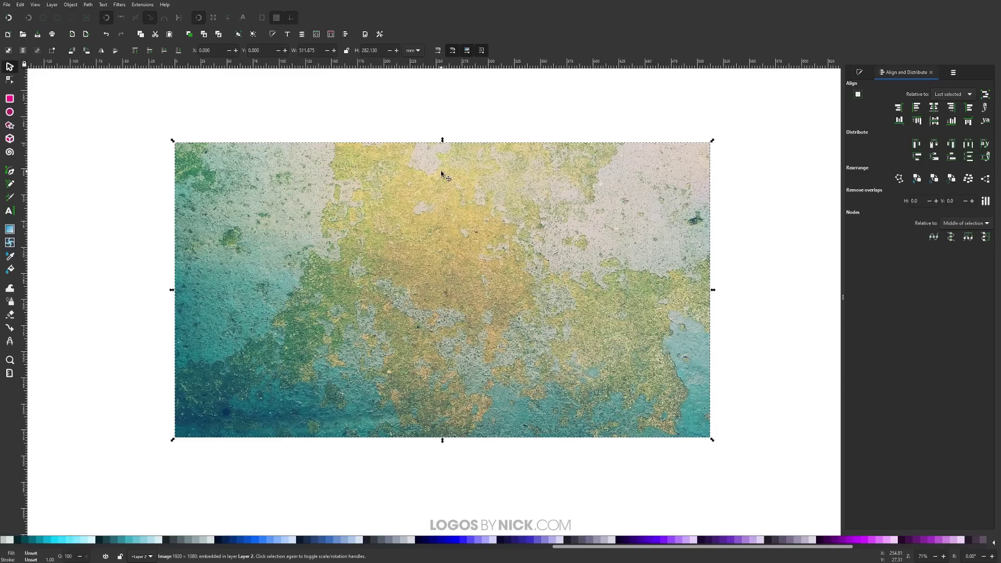
pyautogui.click(952, 72)
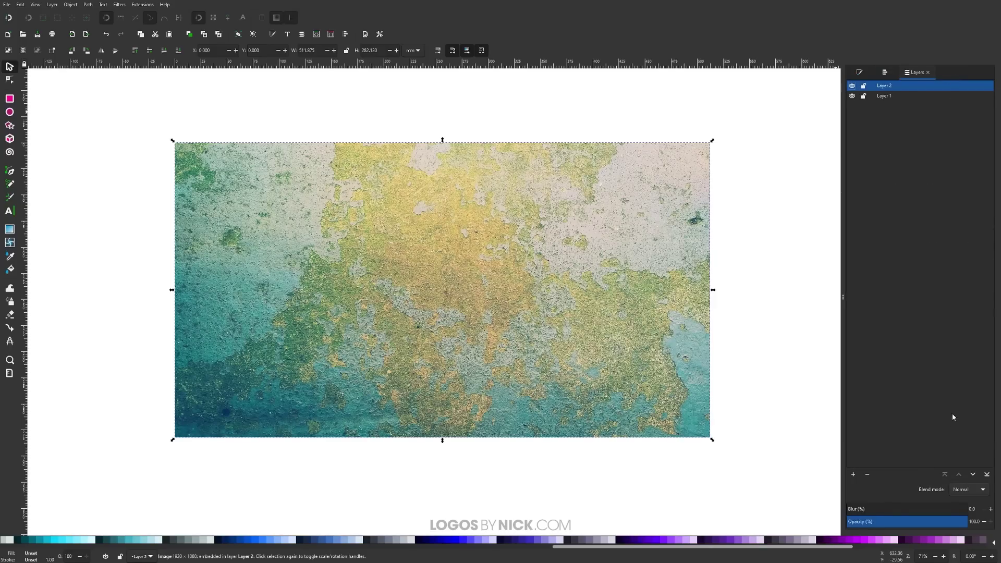
pyautogui.click(982, 490)
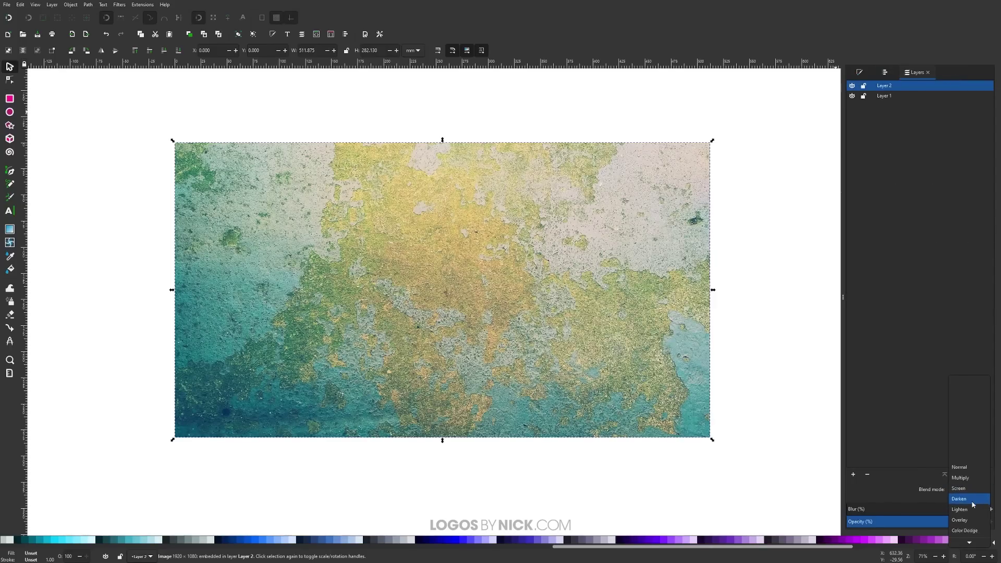
pyautogui.scroll(-1, 968, 503)
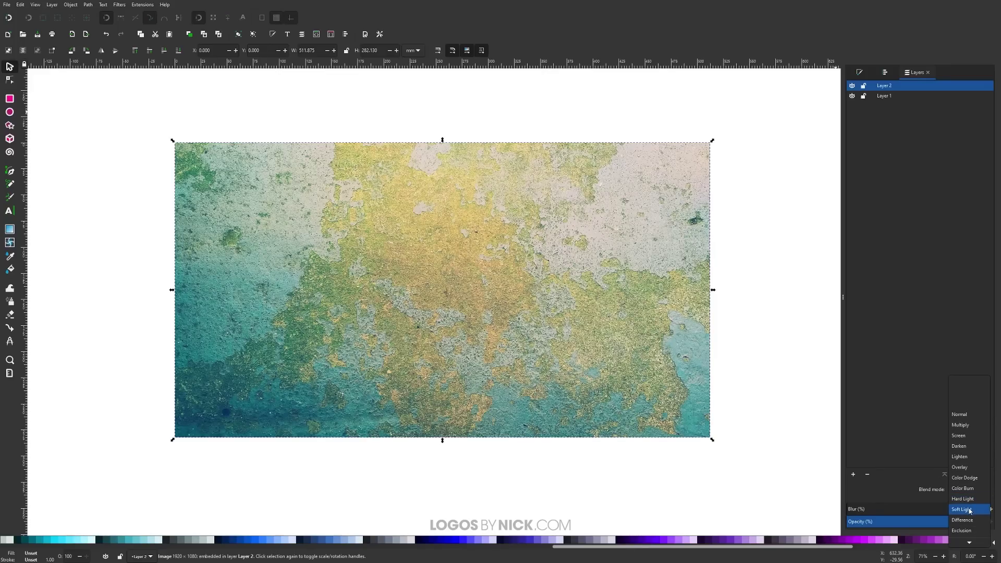
pyautogui.click(965, 510)
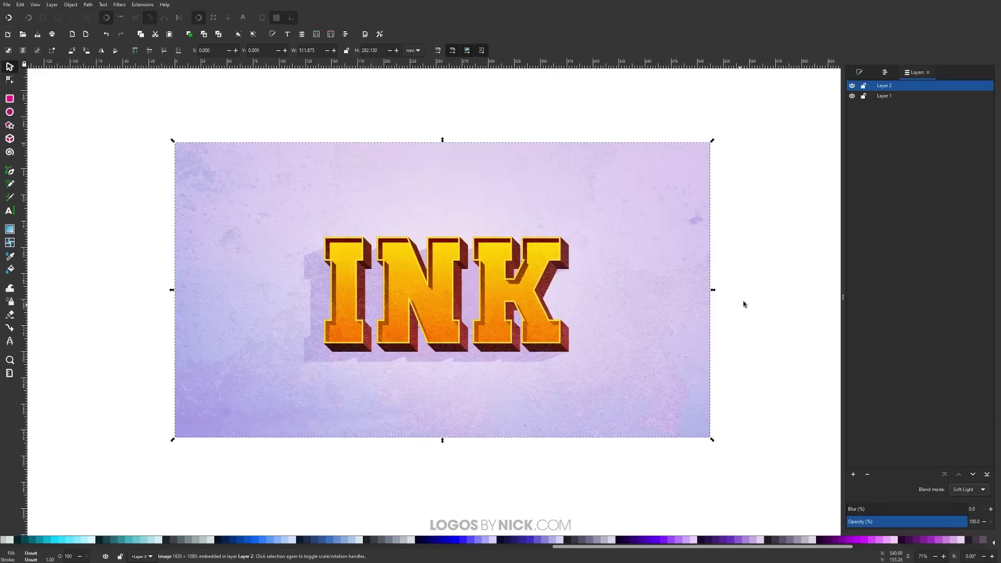
pyautogui.click(762, 288)
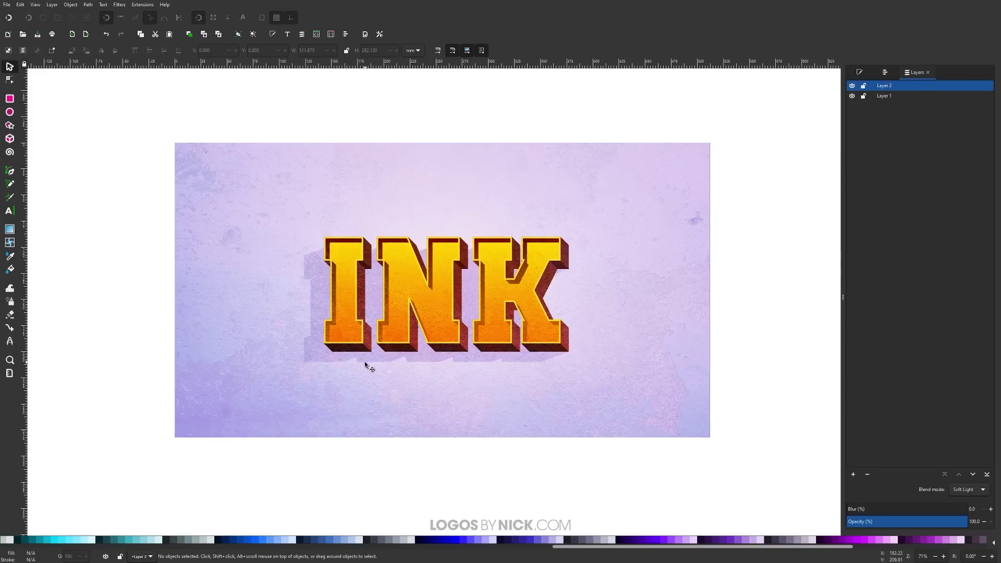
# Check the texture on the lettering up close and lock Layer 2
pyautogui.press('ctrl')
pyautogui.scroll(1, 381, 353)
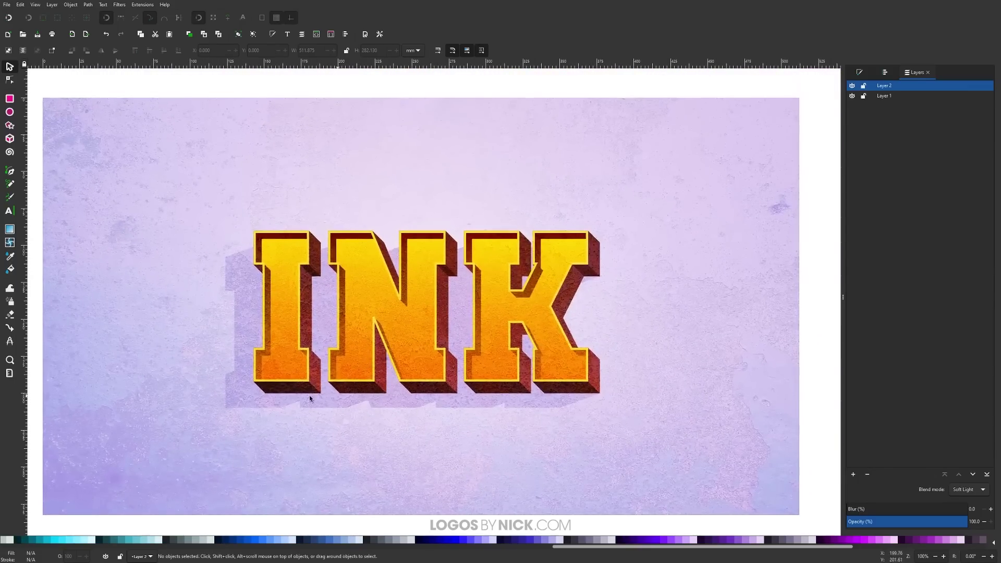
pyautogui.scroll(-1, 352, 394)
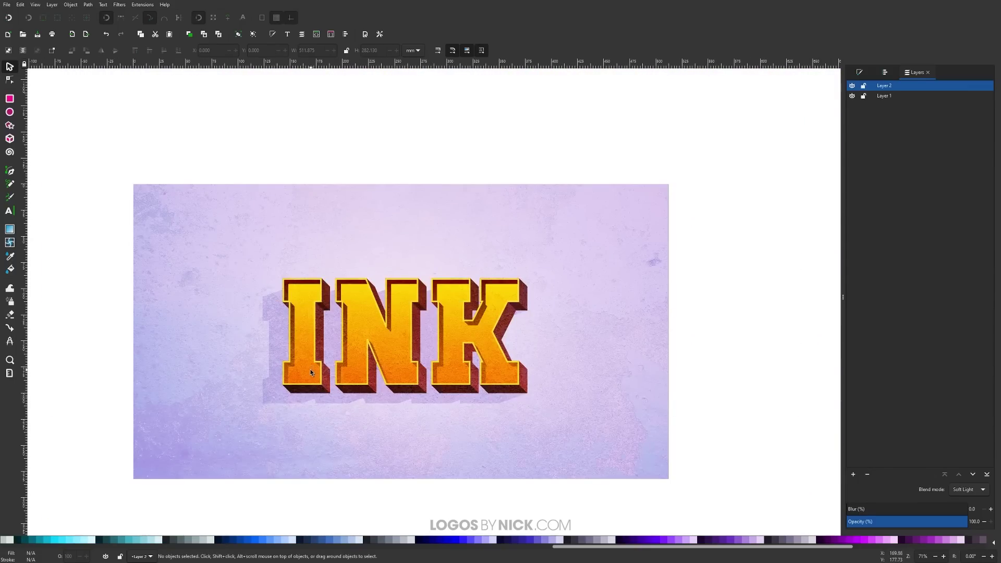
pyautogui.click(863, 86)
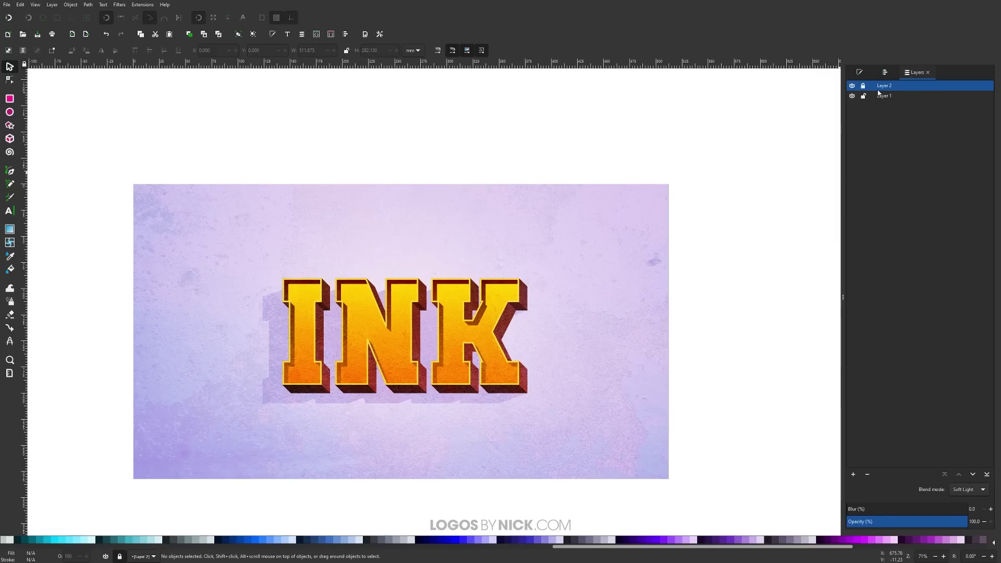
# Test the layer lock by selecting letter pieces and trying to move the background beneath the texture
pyautogui.click(584, 309)
pyautogui.click(586, 272)
pyautogui.hotkey('ctrl', 'z')
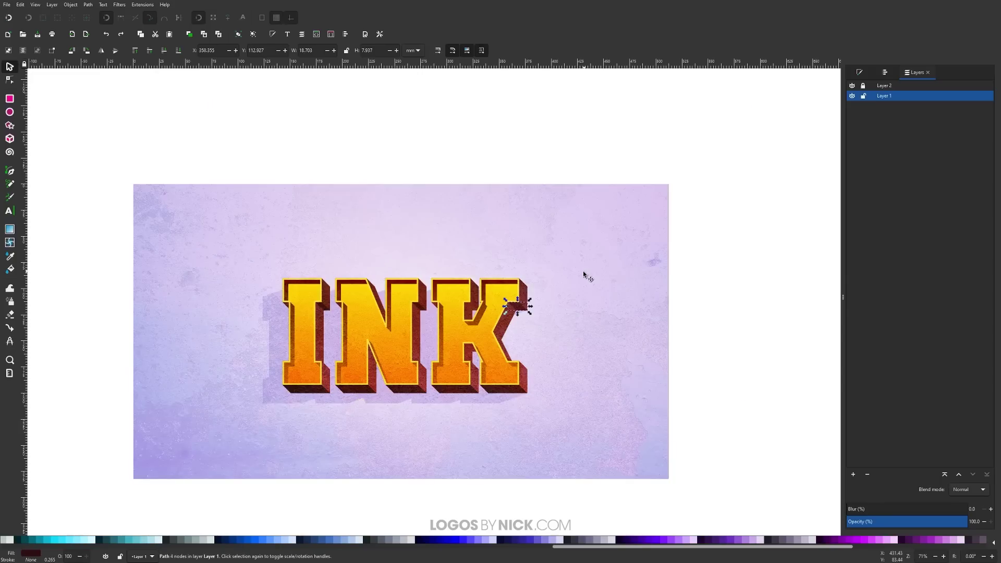
pyautogui.click(472, 388)
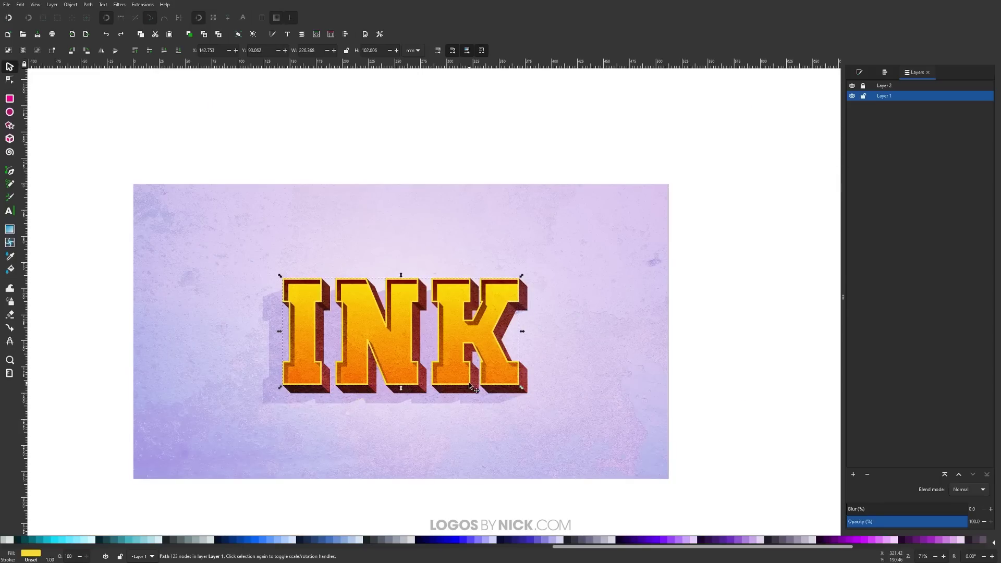
pyautogui.click(326, 392)
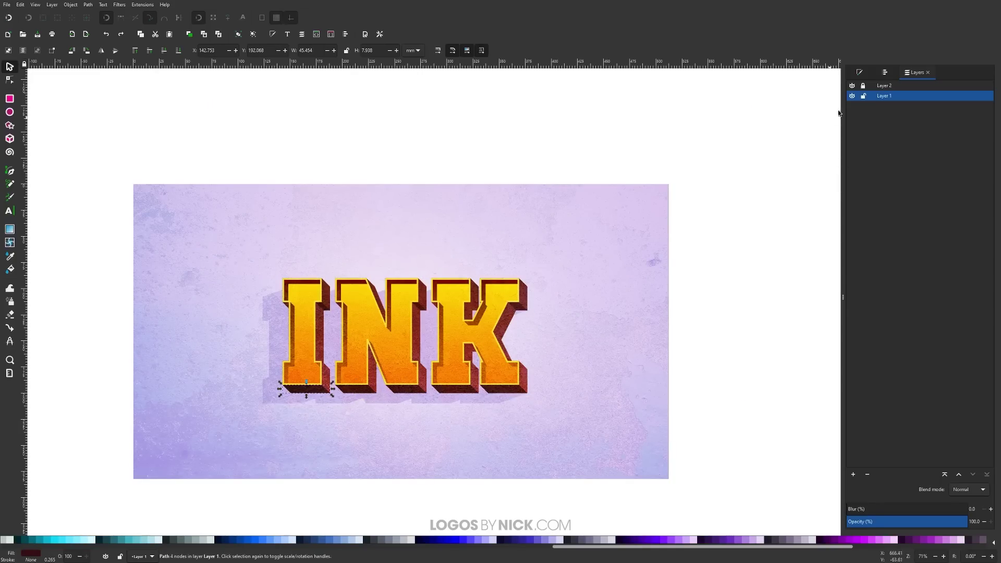
pyautogui.click(880, 88)
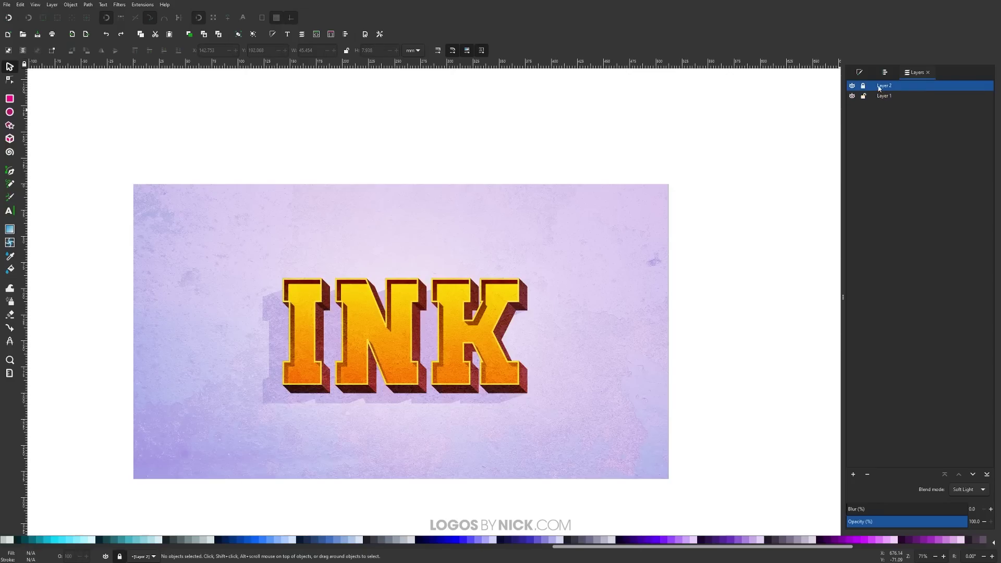
pyautogui.click(625, 240)
pyautogui.moveTo(625, 237)
pyautogui.mouseDown()
pyautogui.moveTo(641, 229)
pyautogui.moveTo(633, 236)
pyautogui.mouseUp()
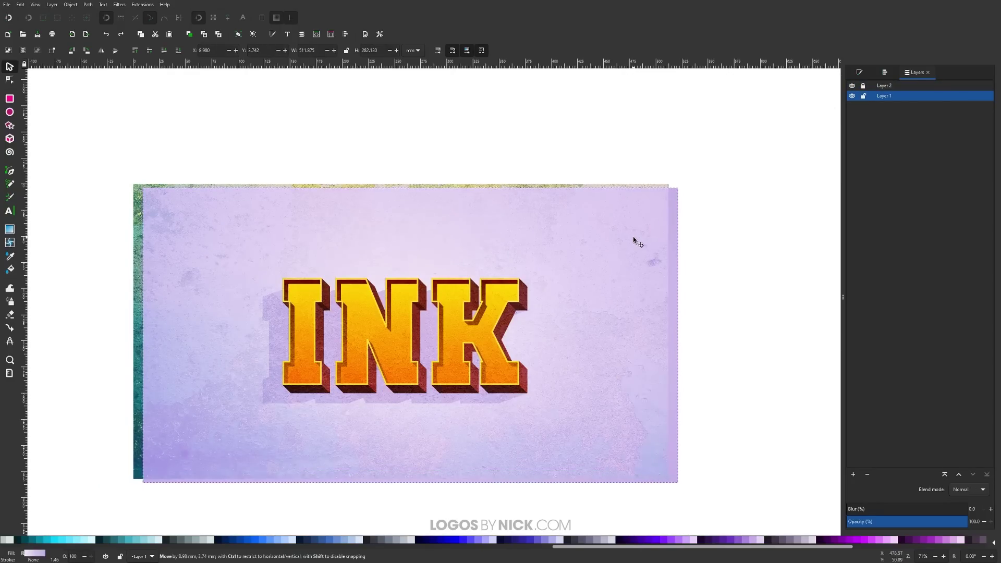
# Darken the cast shadow on Layer 1 by setting its fill lightness to 74
pyautogui.click(895, 96)
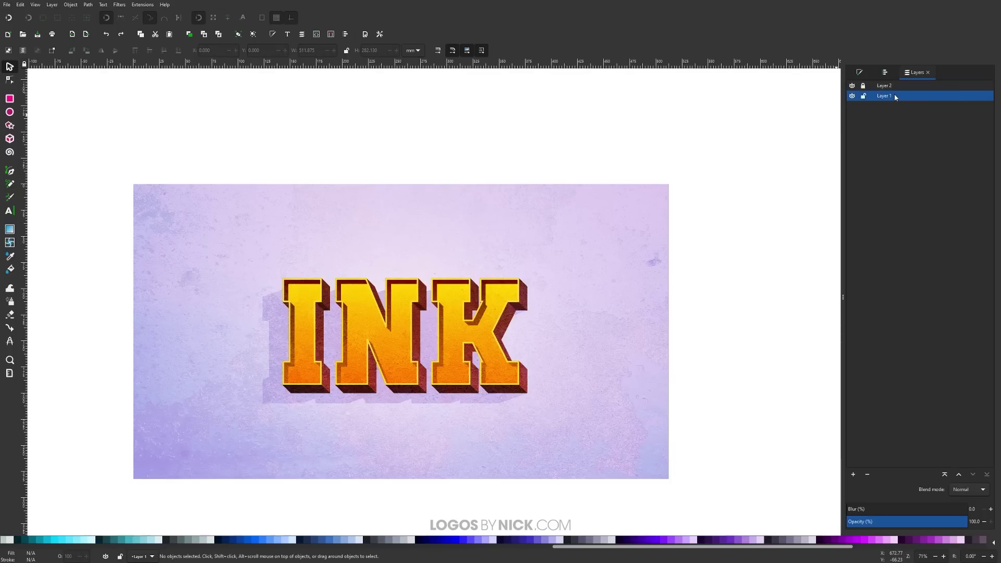
pyautogui.scroll(2, 297, 408)
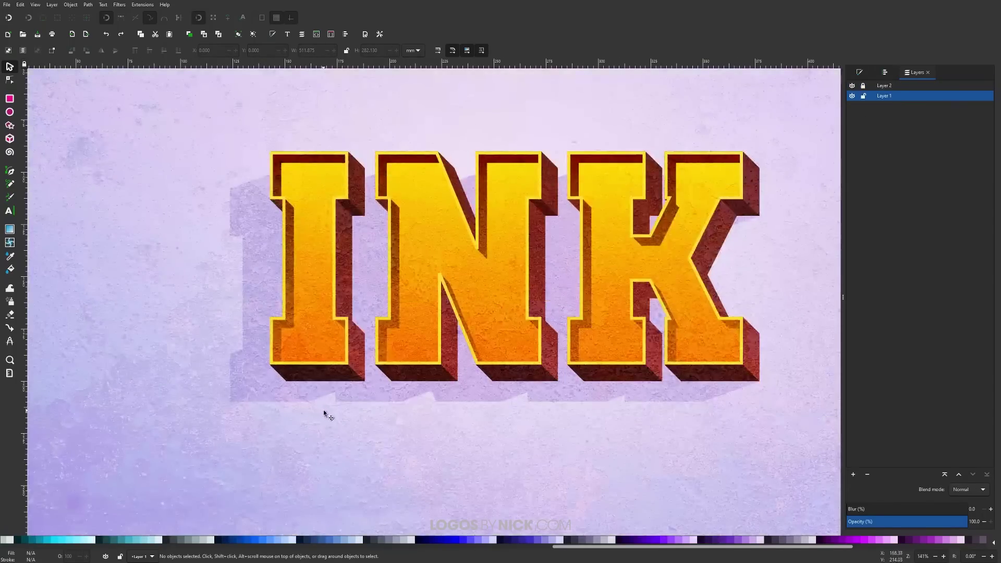
pyautogui.click(255, 385)
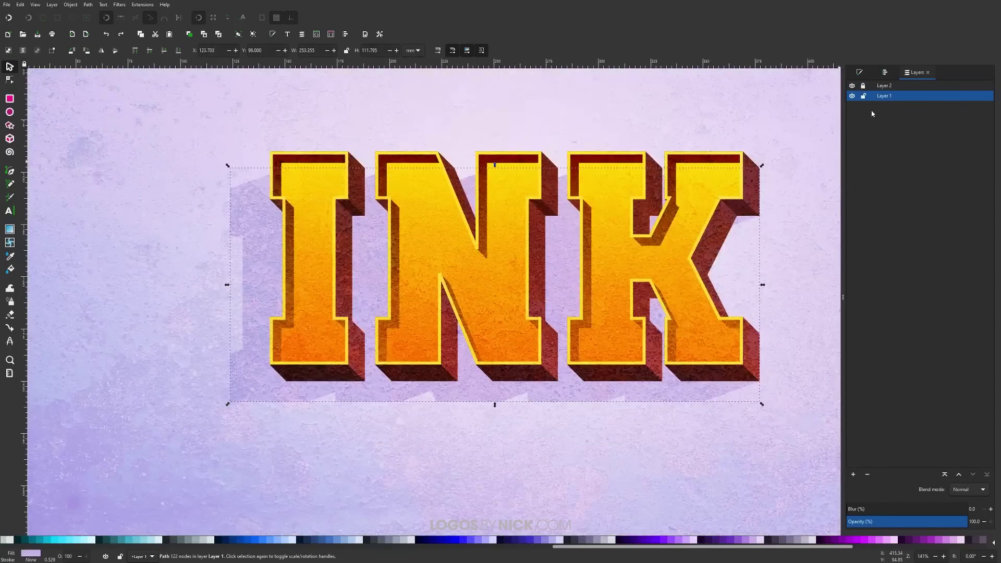
pyautogui.click(863, 73)
pyautogui.moveTo(940, 175); pyautogui.dragTo(933, 175)
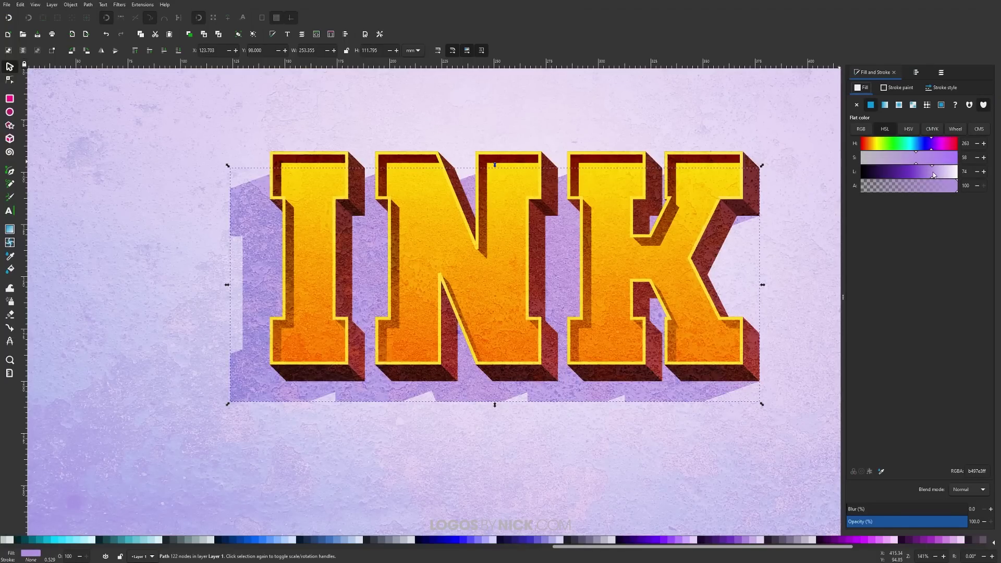
# Extend the linear gradient on the letters' dark red inner shadow by moving its transparent end further below the lettering
pyautogui.hscroll(1, 514, 342)
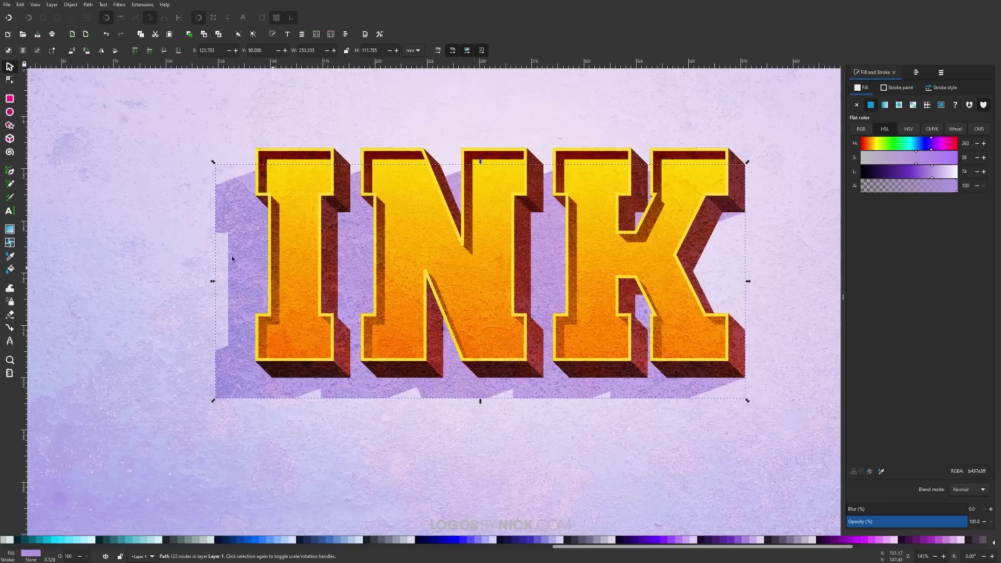
pyautogui.click(11, 229)
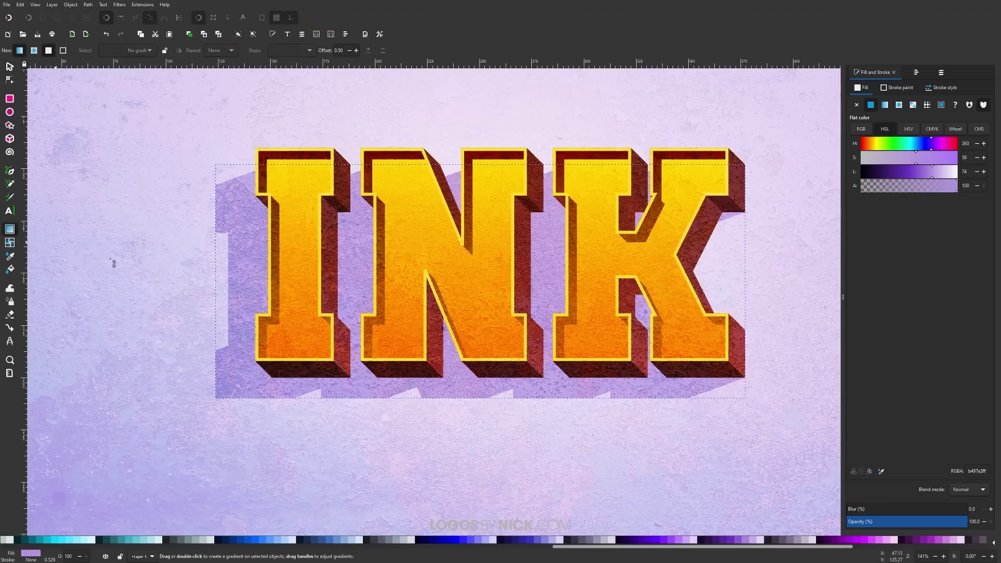
pyautogui.click(278, 277)
pyautogui.moveTo(351, 428); pyautogui.dragTo(358, 509)
pyautogui.press('-')
pyautogui.press('-')
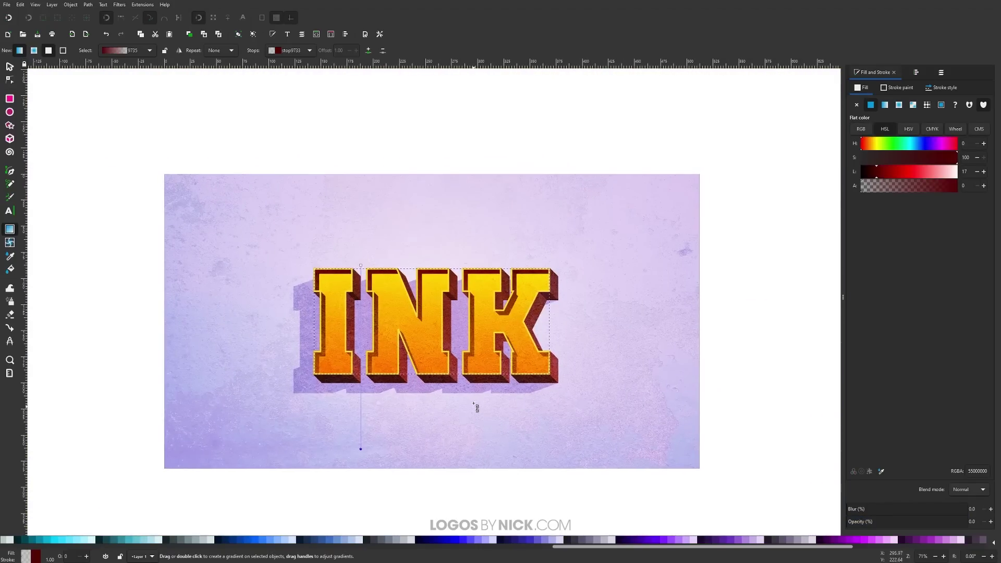
pyautogui.click(9, 66)
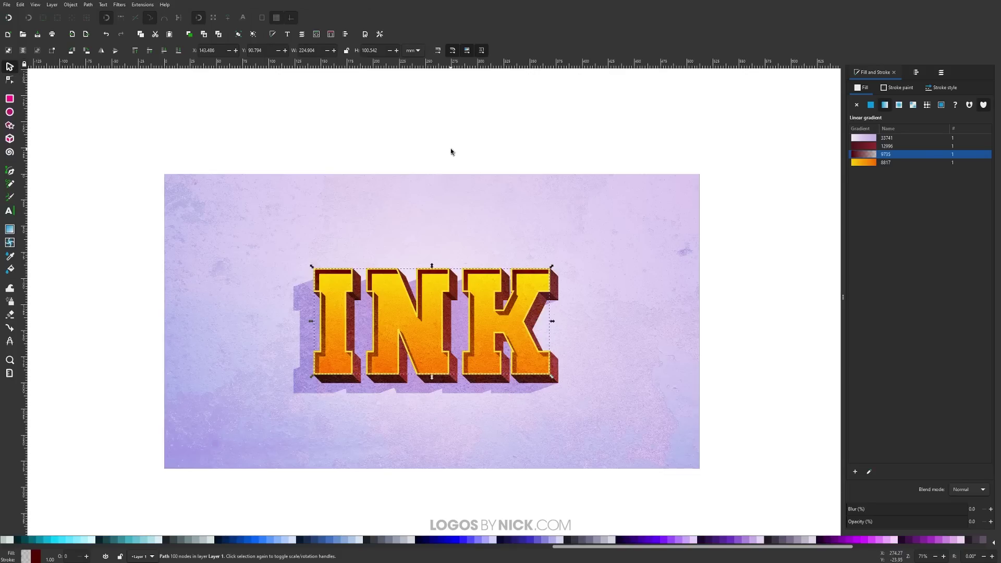
pyautogui.click(514, 102)
# Unlock Layer 2 and select its texture image
pyautogui.click(940, 73)
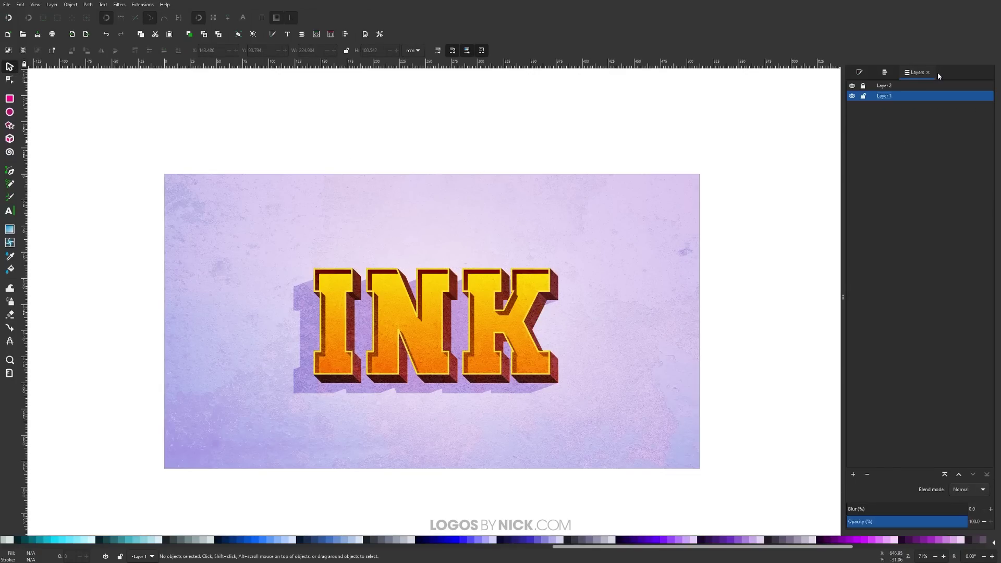
pyautogui.click(900, 87)
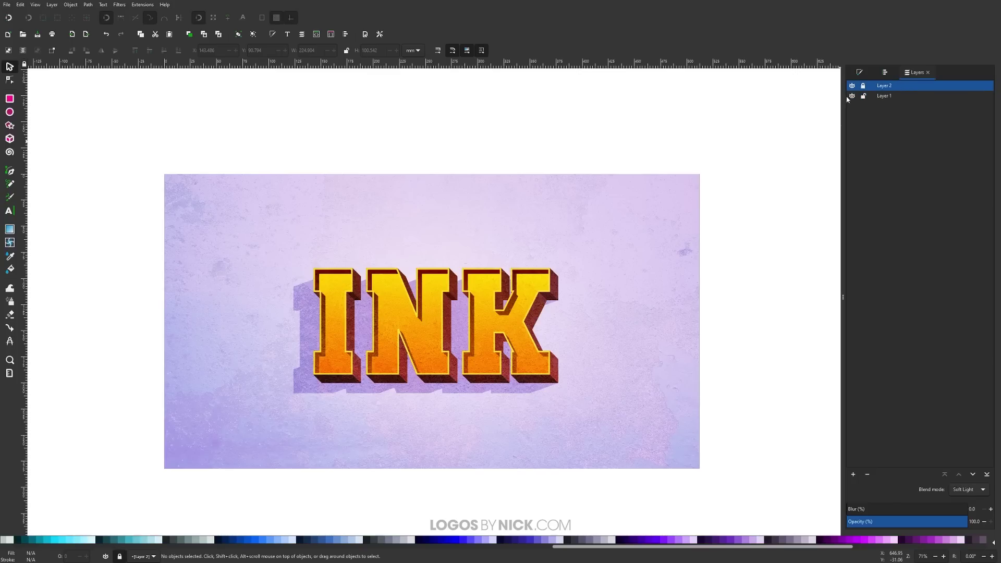
pyautogui.click(863, 86)
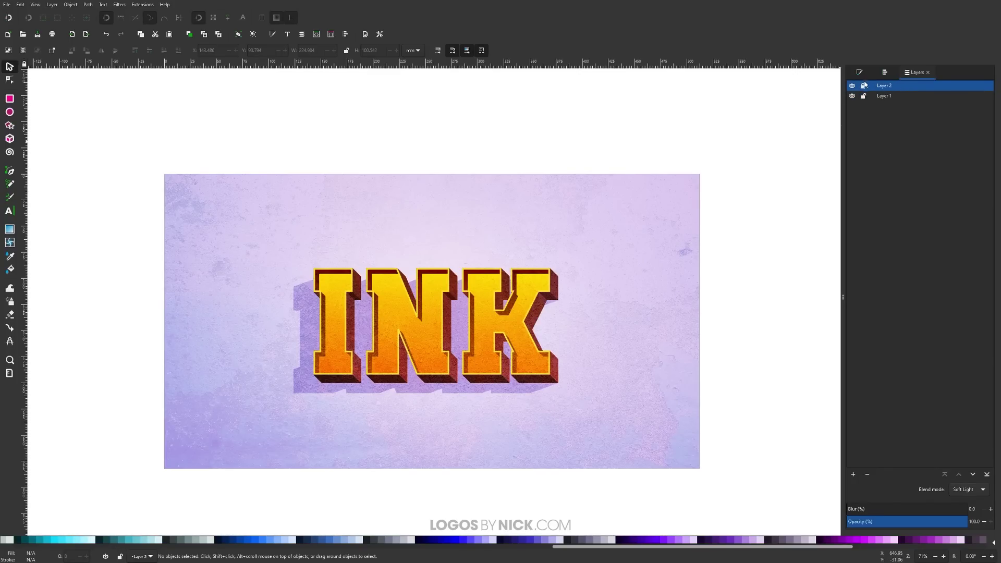
pyautogui.click(863, 86)
pyautogui.click(595, 201)
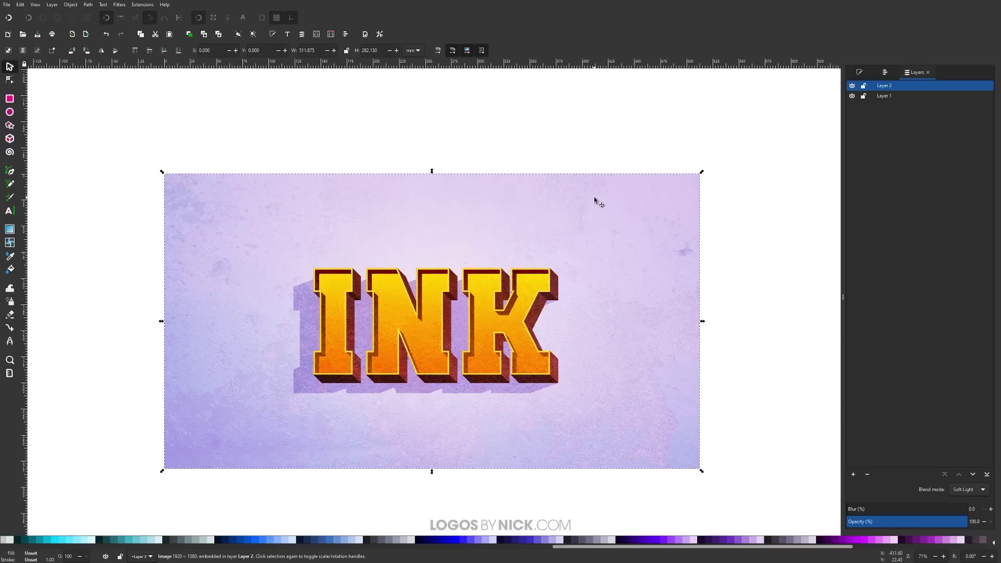
# Try a lower opacity of about 66% on the texture image, restore it to 100%, and deselect the image
pyautogui.click(861, 74)
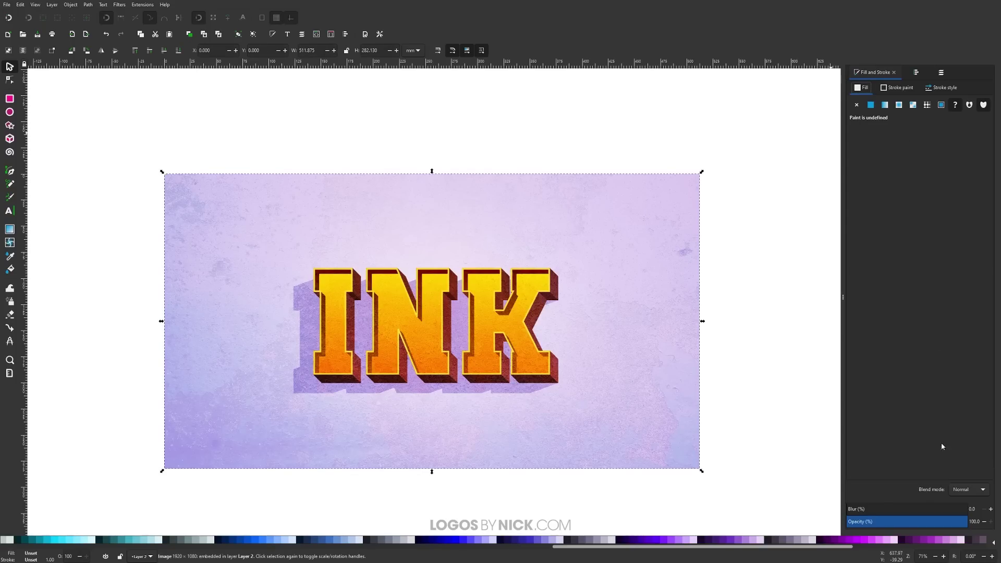
pyautogui.moveTo(911, 526); pyautogui.dragTo(995, 512)
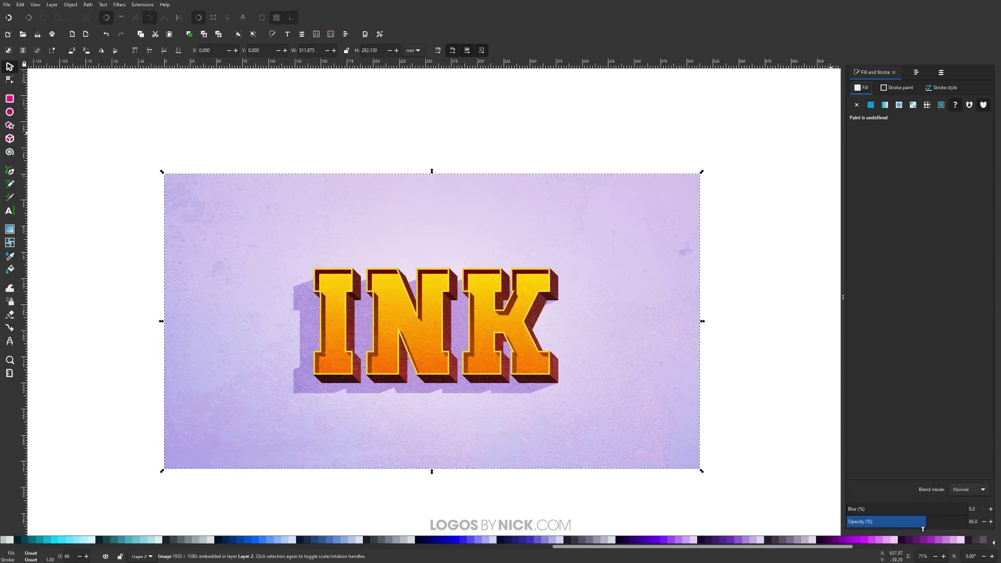
pyautogui.click(770, 310)
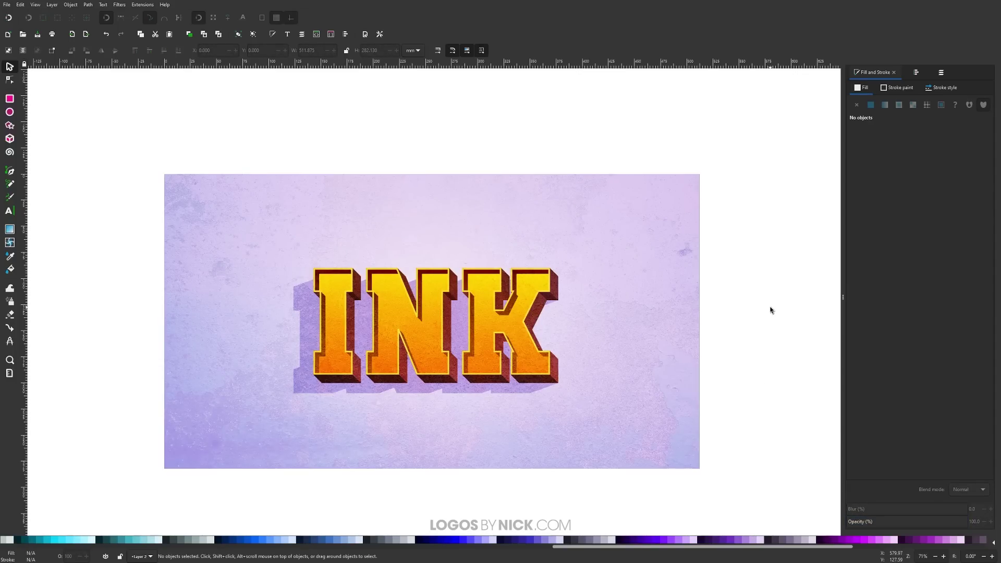